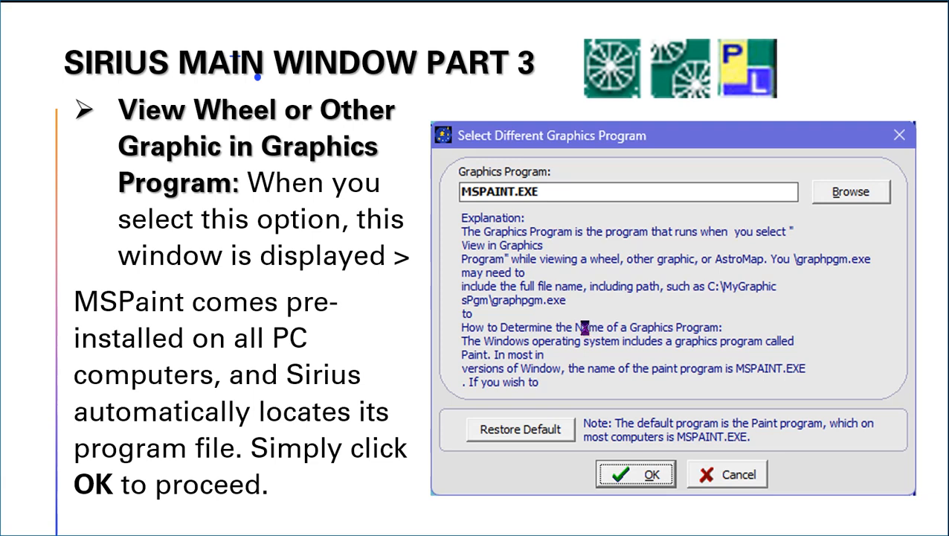
{"action": "left_click", "coordinate": [585, 327]}
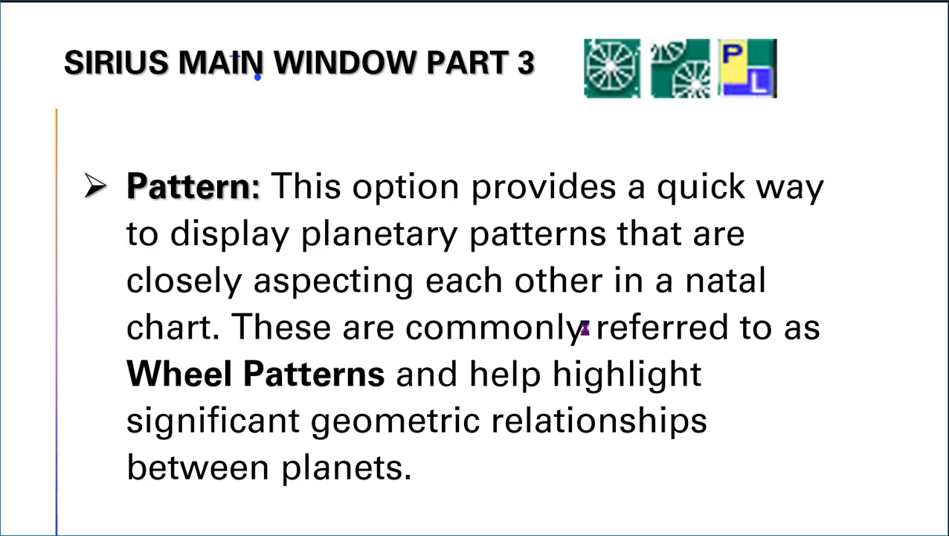
{"action": "left_click", "coordinate": [584, 327]}
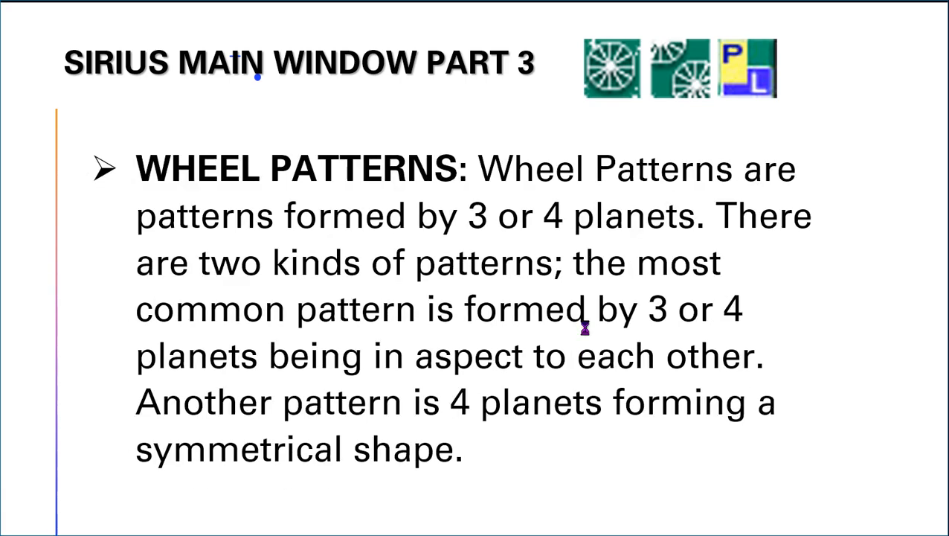
{"action": "key", "text": "Right"}
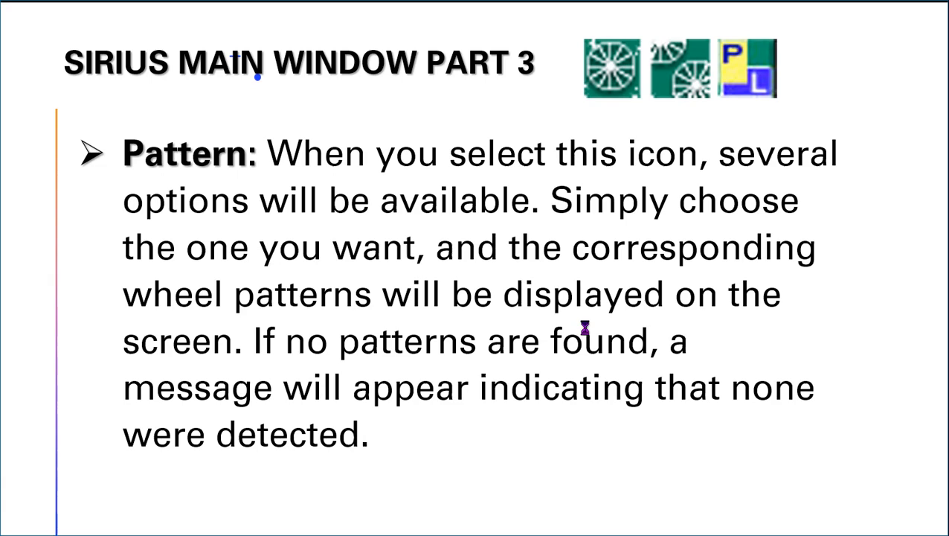
{"action": "key", "text": "Right"}
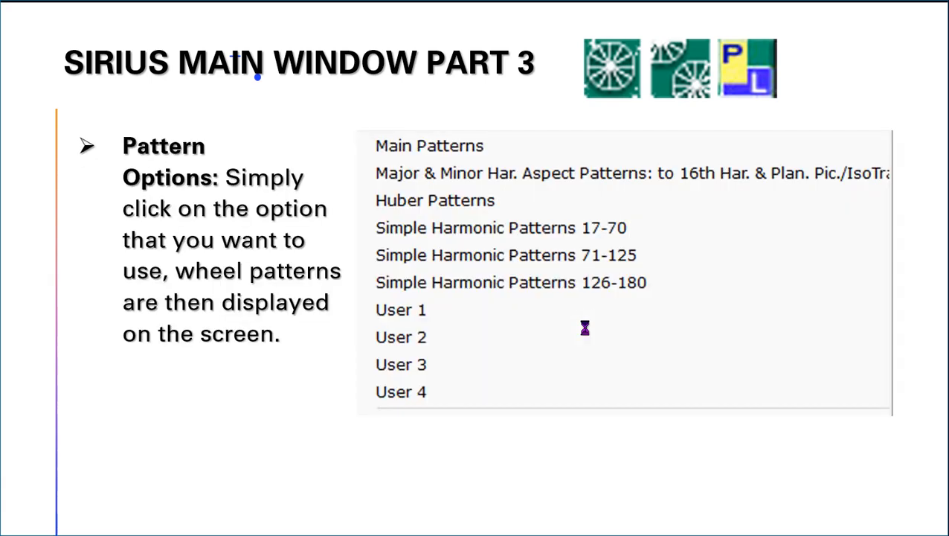
{"action": "key", "text": "Right"}
{"action": "key", "text": "Right"}
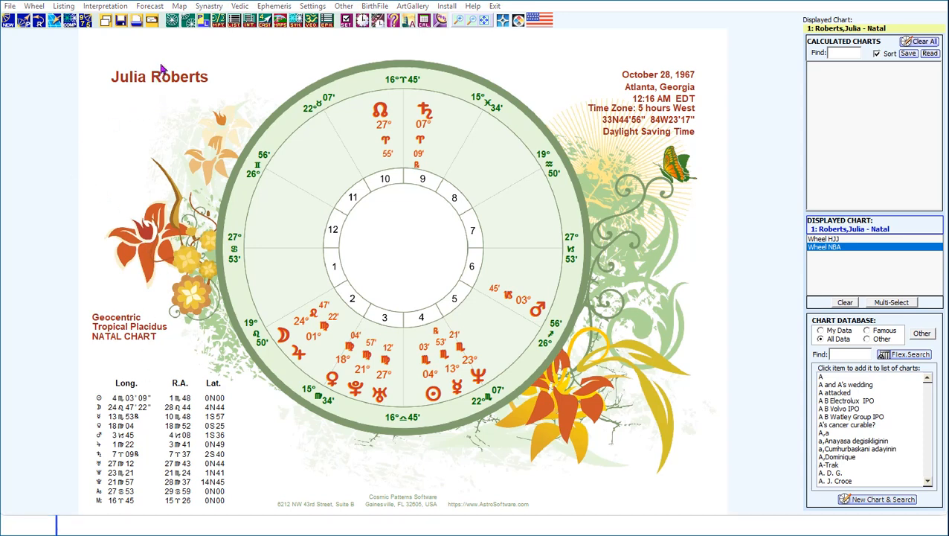
Display the natal chart's default wheel and switch the displayed chart back to Wheel NBA.
{"action": "left_click", "coordinate": [173, 20]}
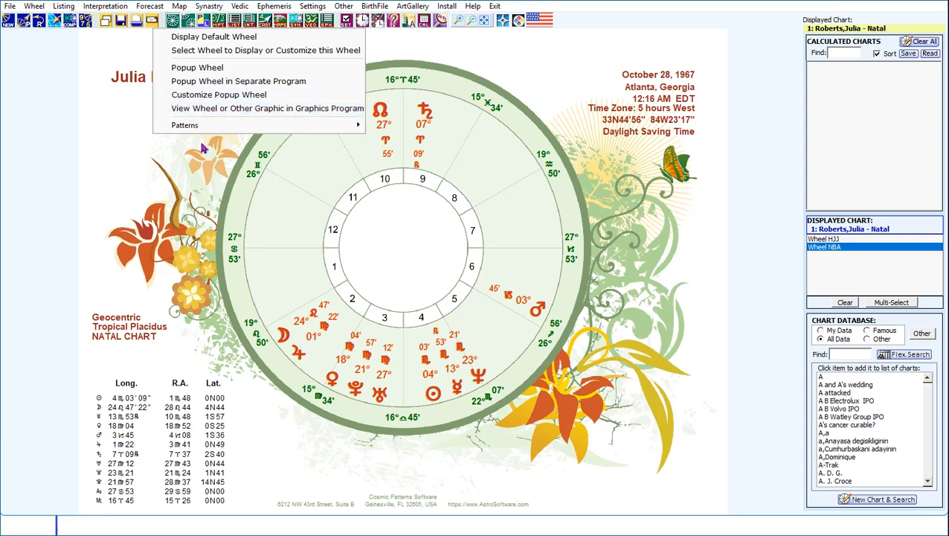
{"action": "left_click", "coordinate": [175, 26]}
{"action": "left_click", "coordinate": [174, 25]}
{"action": "left_click", "coordinate": [182, 37]}
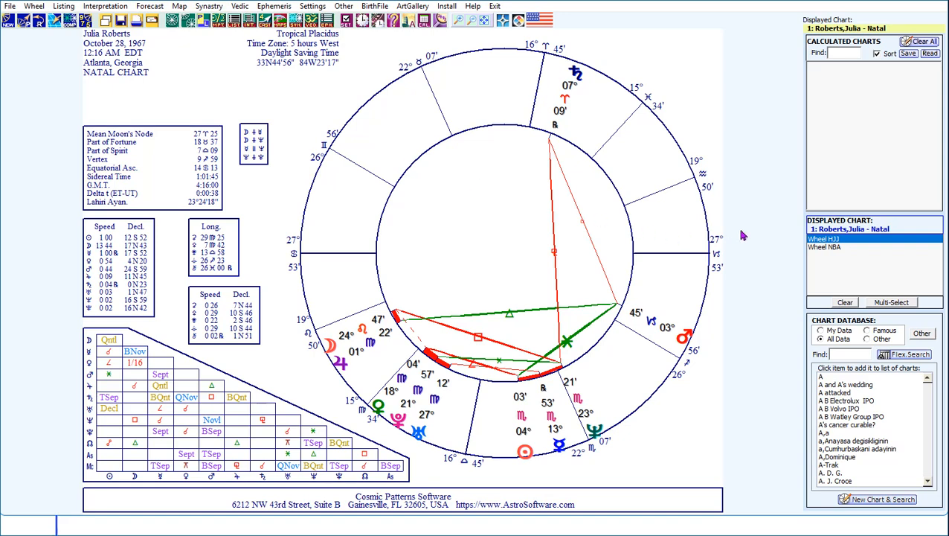
{"action": "left_click", "coordinate": [827, 251]}
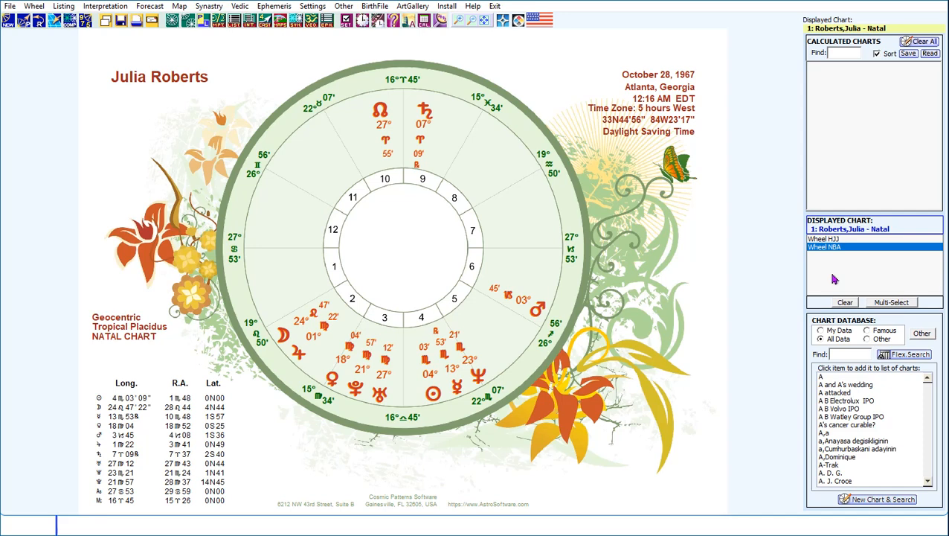
View the wheel styles available for the displayed natal chart and cancel the selection.
{"action": "left_click", "coordinate": [171, 24]}
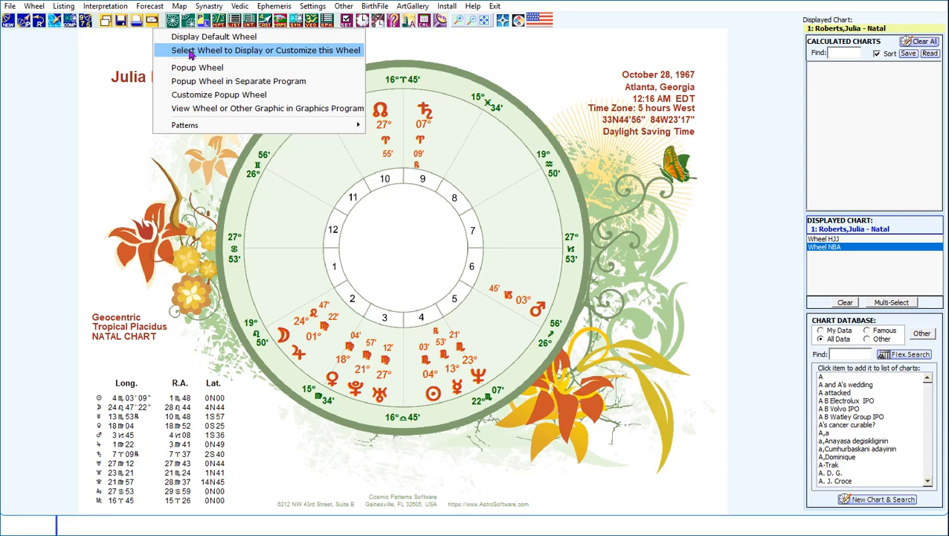
{"action": "left_click", "coordinate": [190, 50]}
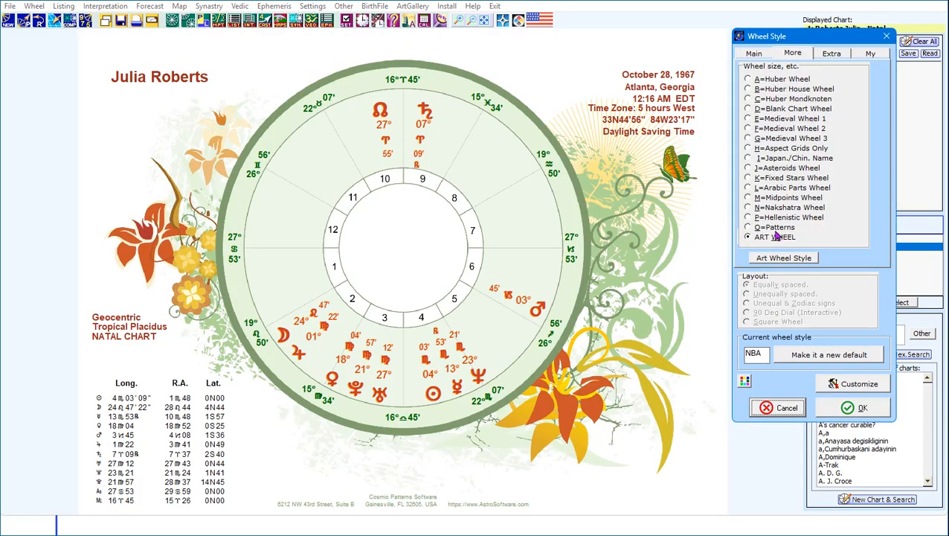
{"action": "left_click", "coordinate": [778, 407]}
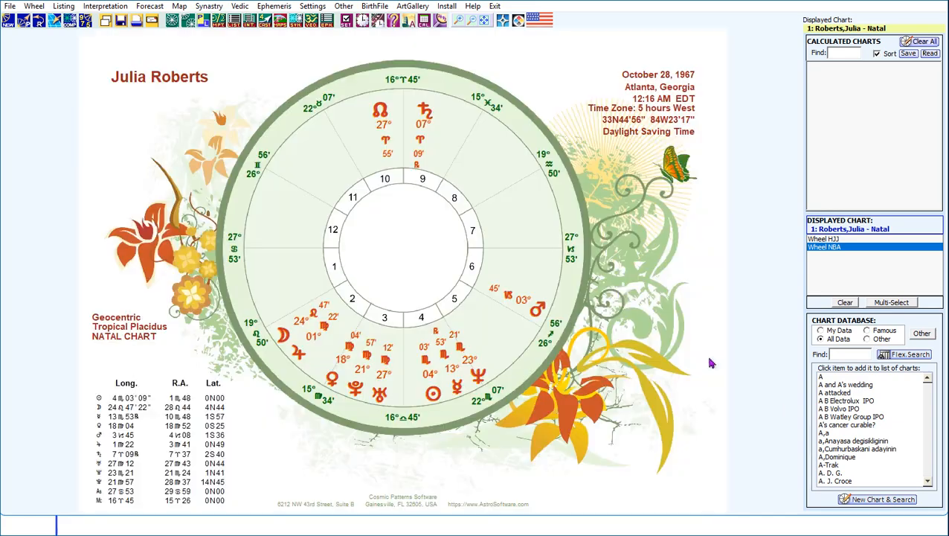
Reopen the wheel style selection and preview the Blank Chart Wheel, Aspect Grids Only and Hellenistic Wheel styles.
{"action": "right_click", "coordinate": [507, 174]}
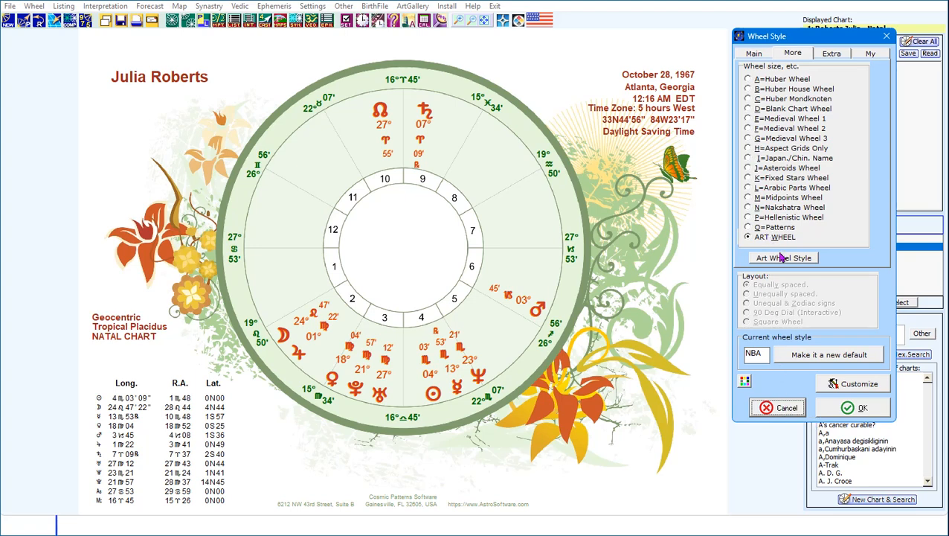
{"action": "left_click", "coordinate": [748, 108]}
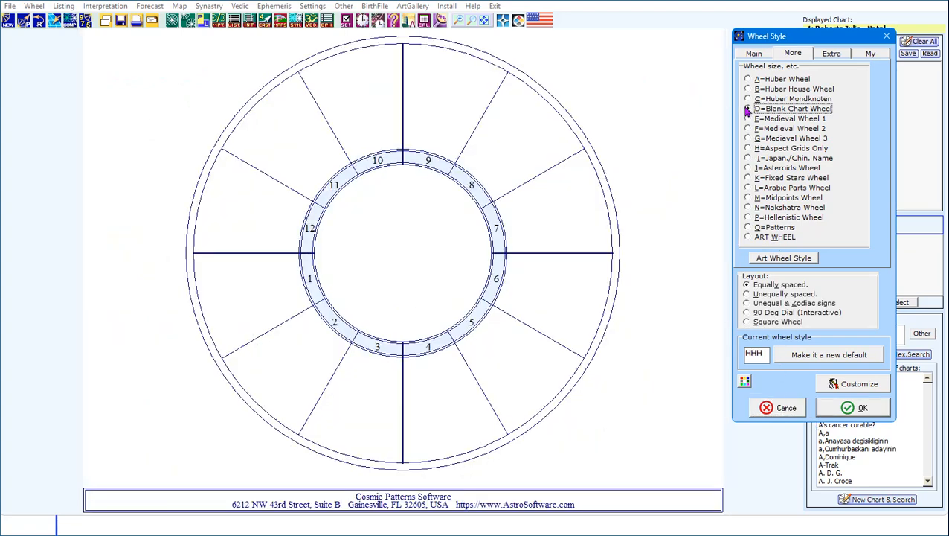
{"action": "left_click", "coordinate": [747, 149]}
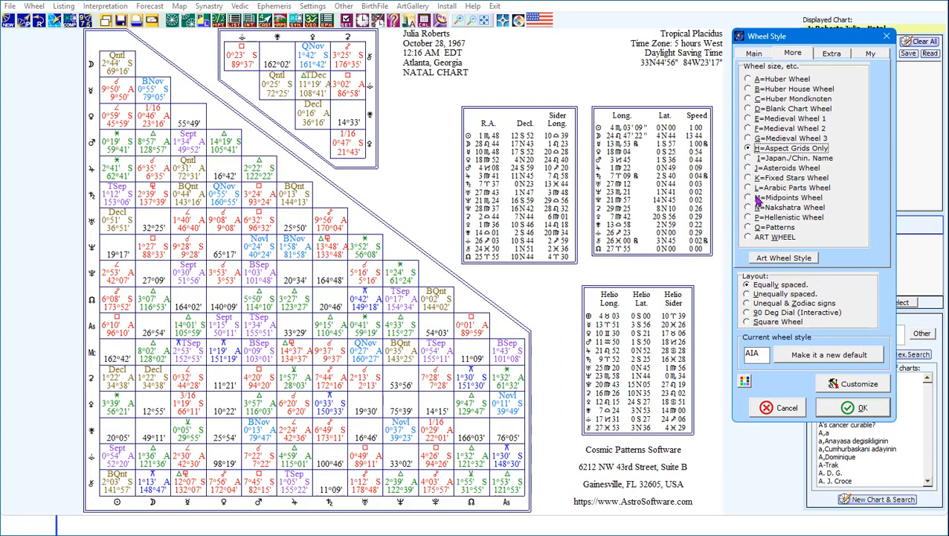
{"action": "left_click", "coordinate": [750, 217]}
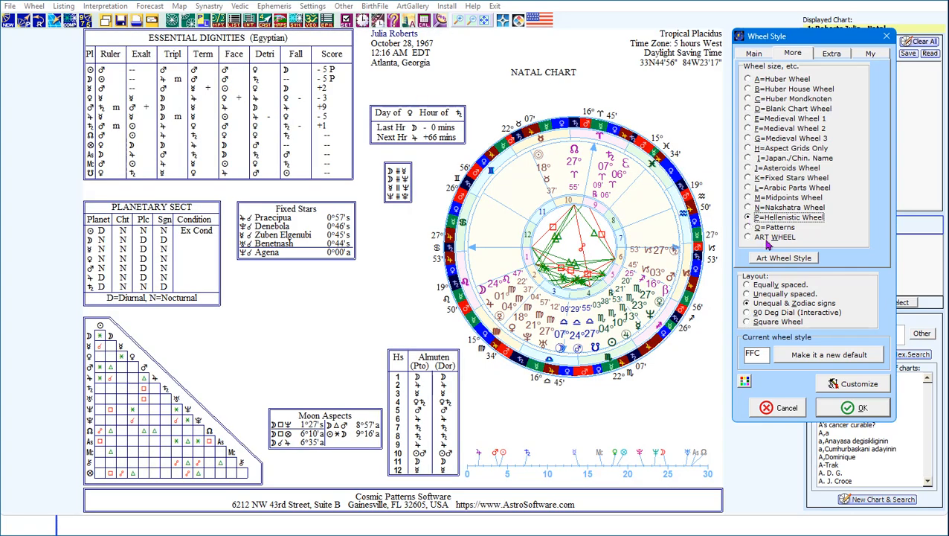
Preview the art wheels KAF, KAD and KAC, browse the next ten designs, and cancel the wheel style selection.
{"action": "left_click", "coordinate": [788, 260]}
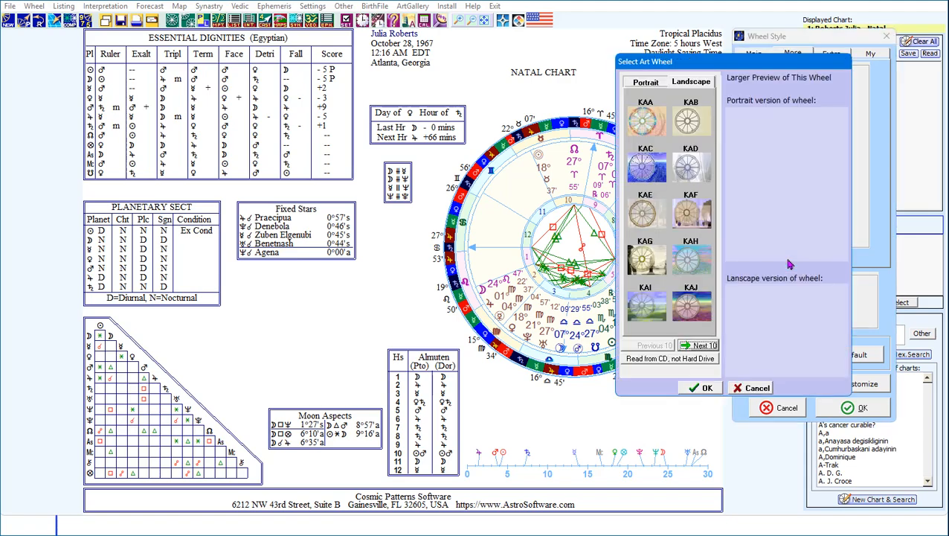
{"action": "left_click", "coordinate": [706, 230]}
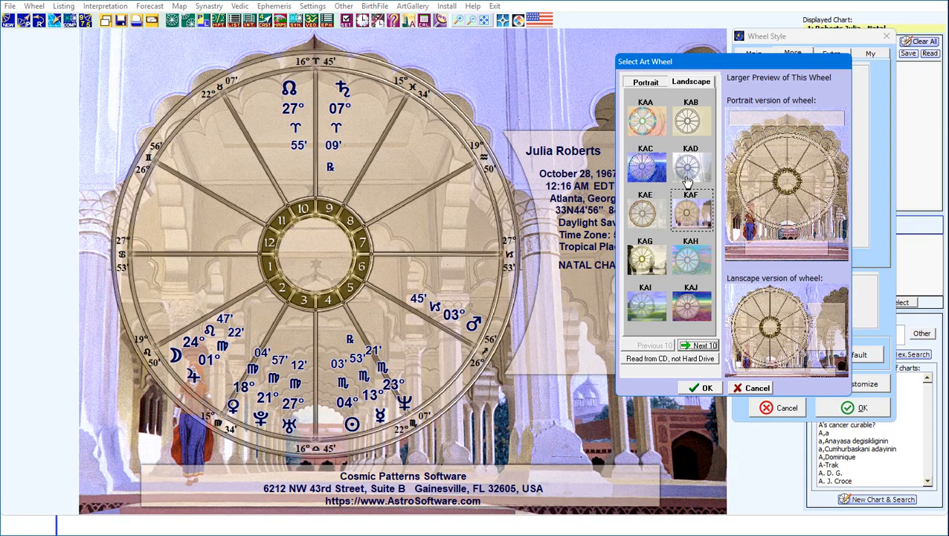
{"action": "left_click", "coordinate": [688, 178]}
{"action": "left_click", "coordinate": [644, 172]}
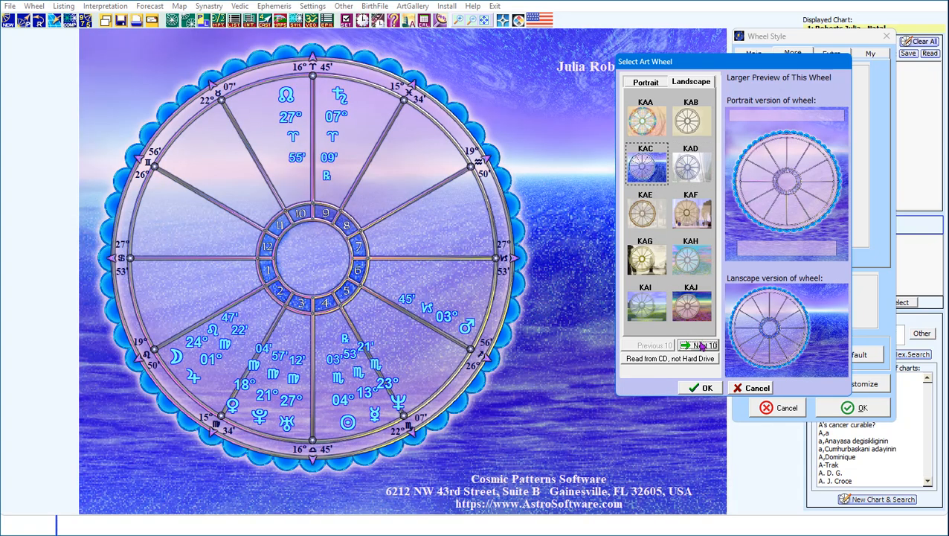
{"action": "left_click", "coordinate": [699, 346]}
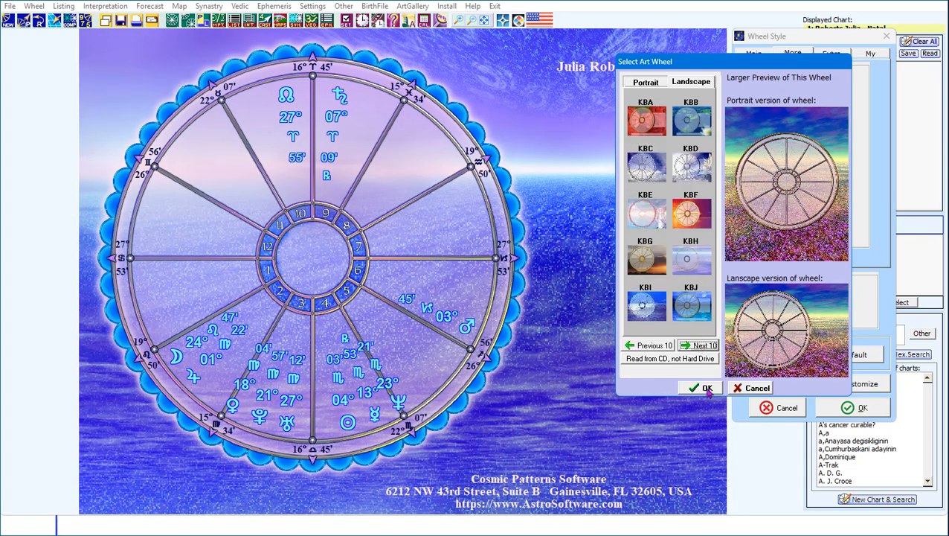
{"action": "left_click", "coordinate": [751, 389]}
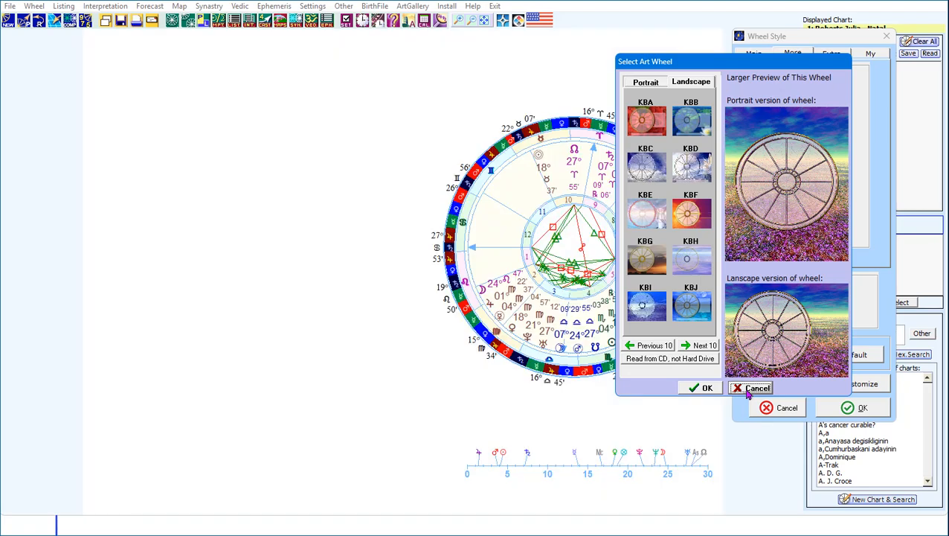
{"action": "left_click", "coordinate": [795, 409]}
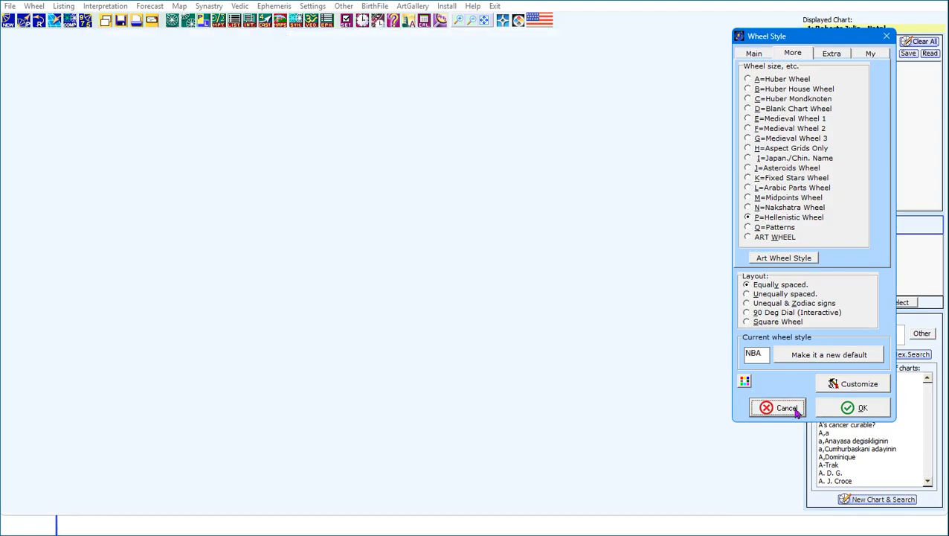
View the natal chart as a popup wheel and close the popup.
{"action": "left_click", "coordinate": [174, 23]}
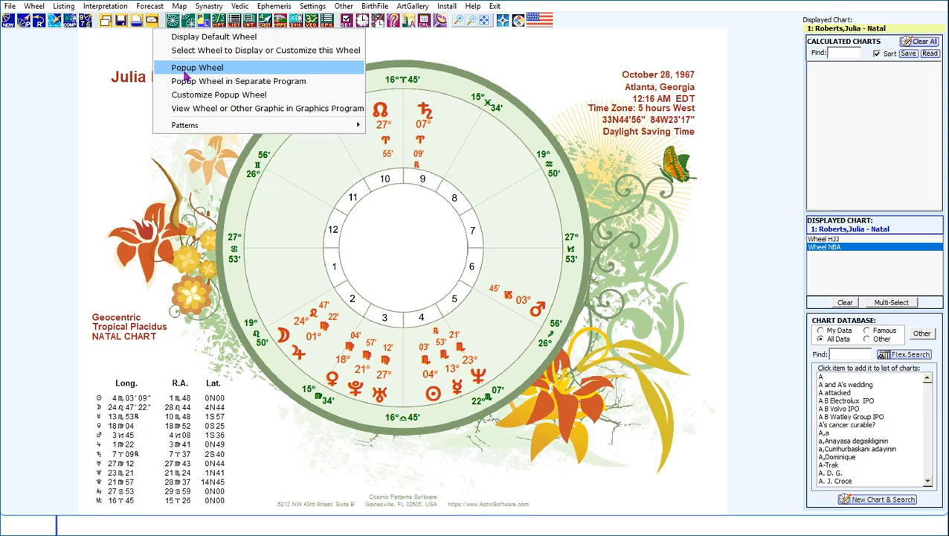
{"action": "left_click", "coordinate": [186, 73]}
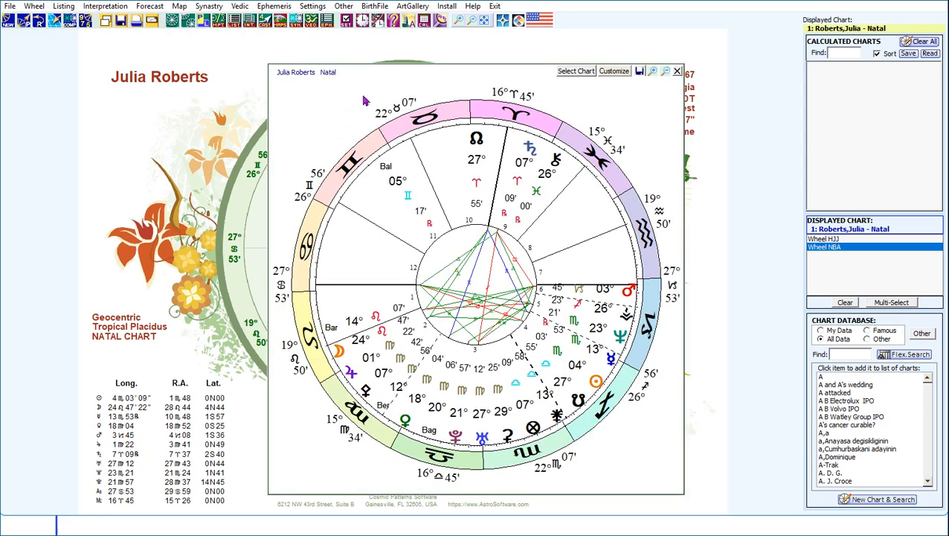
{"action": "left_click", "coordinate": [676, 72]}
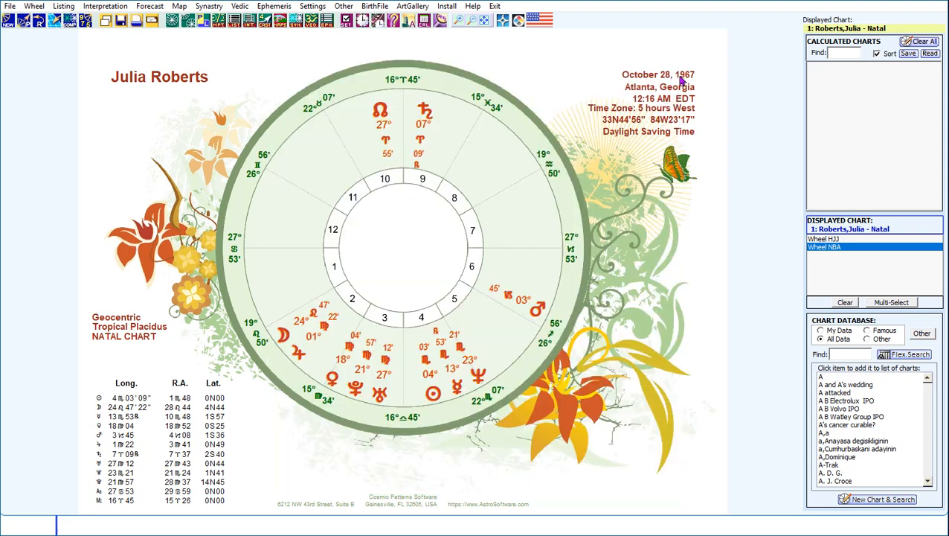
Calculate a Secondary progressed chart for Aug 23 2025 at 12:00 GMT, located in Atlanta, Georgia.
{"action": "left_click", "coordinate": [24, 23]}
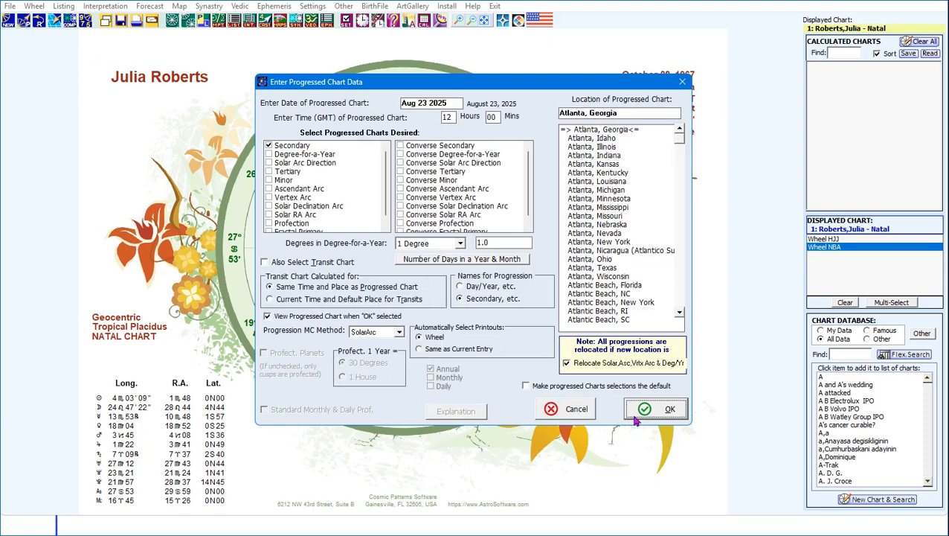
{"action": "left_click", "coordinate": [657, 410]}
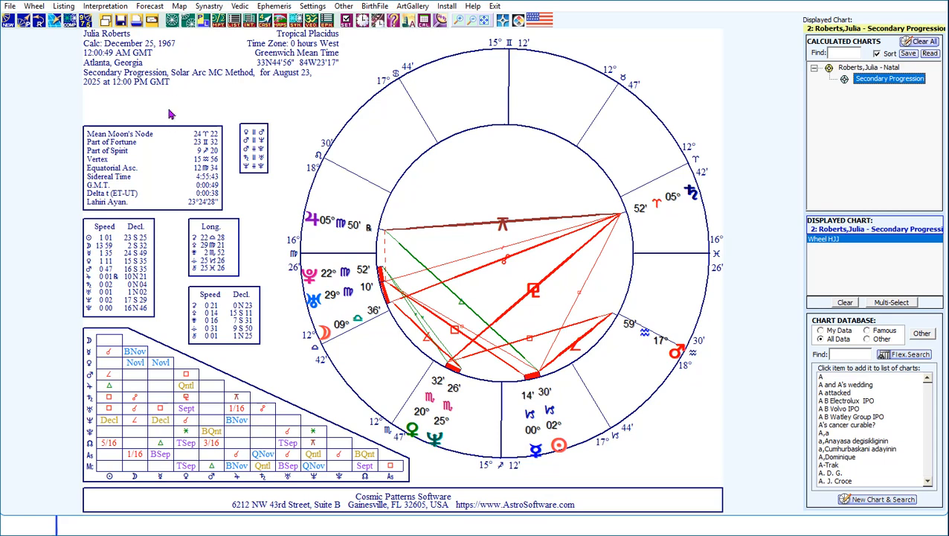
View the Secondary Progression chart as a popup wheel and close the popup.
{"action": "left_click", "coordinate": [172, 21]}
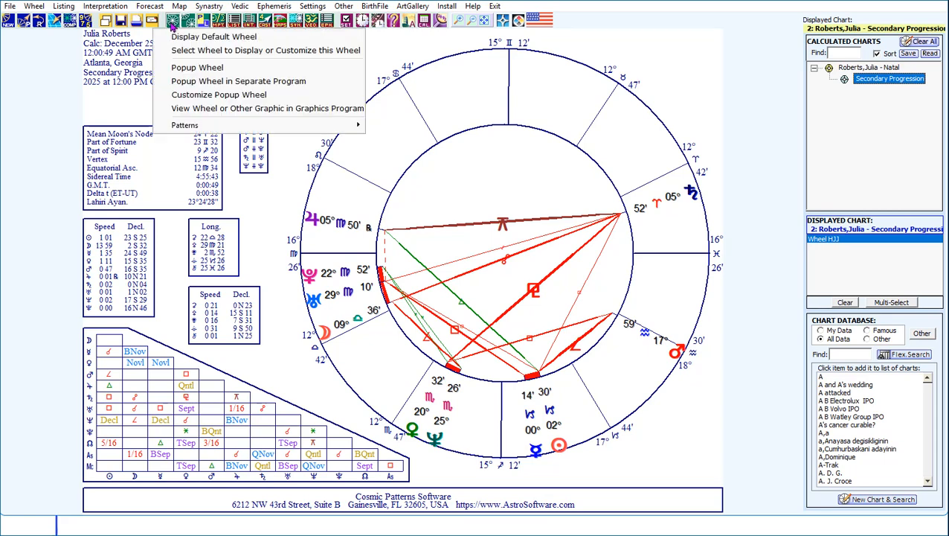
{"action": "left_click", "coordinate": [192, 68]}
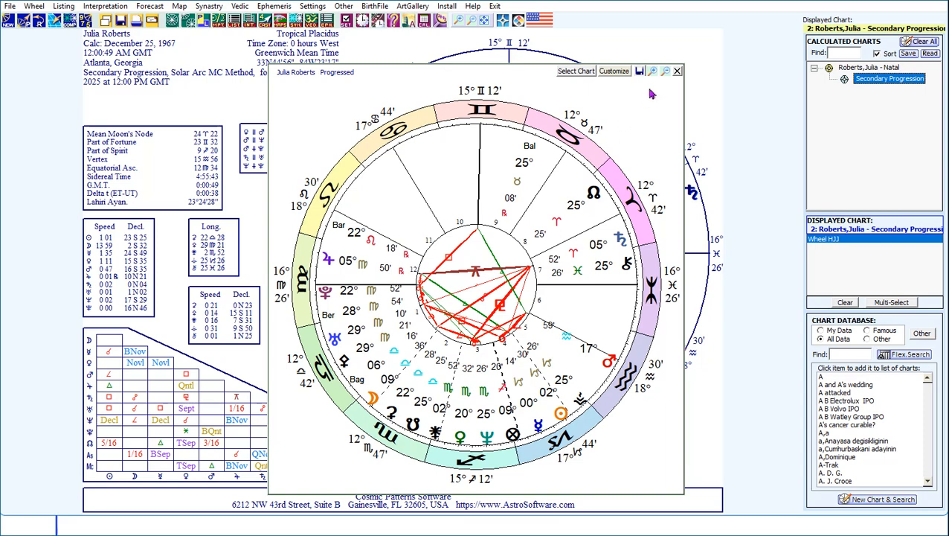
{"action": "left_click", "coordinate": [677, 72]}
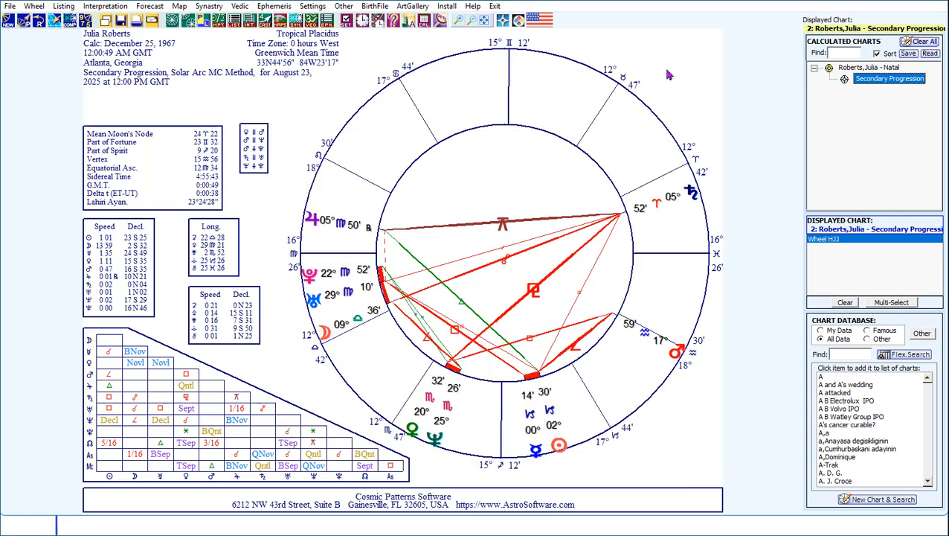
Create a Treasure Map style AstroMap of the United States for the natal chart, using the Love & Romance theme.
{"action": "left_click", "coordinate": [848, 69]}
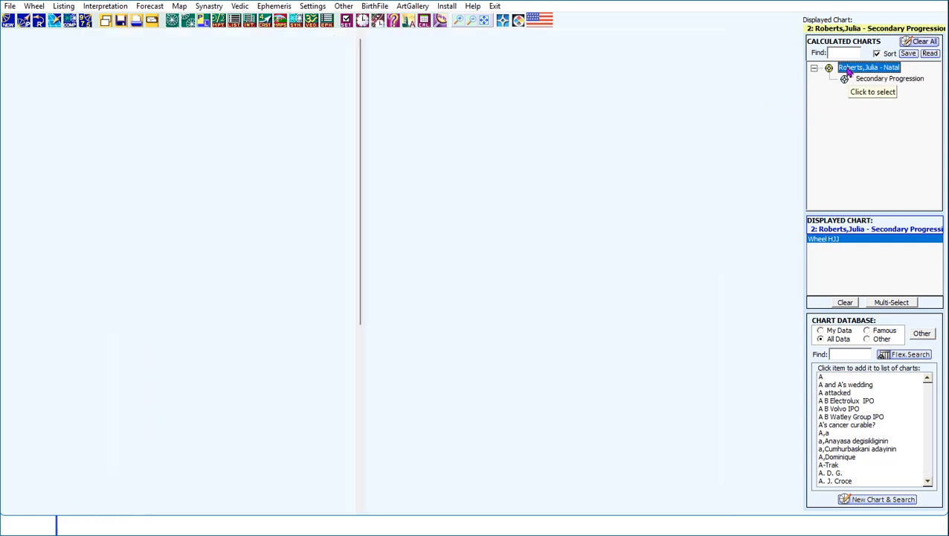
{"action": "left_click", "coordinate": [280, 19]}
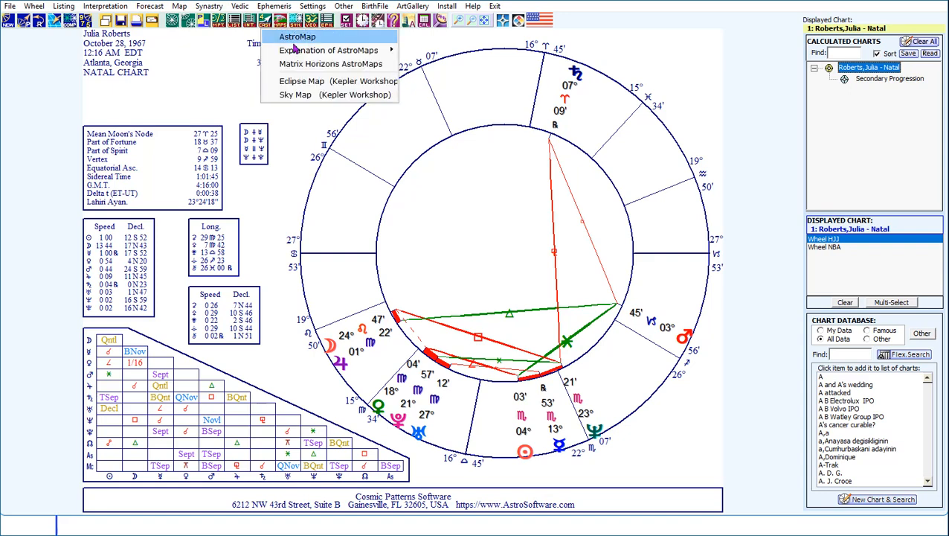
{"action": "left_click", "coordinate": [295, 43]}
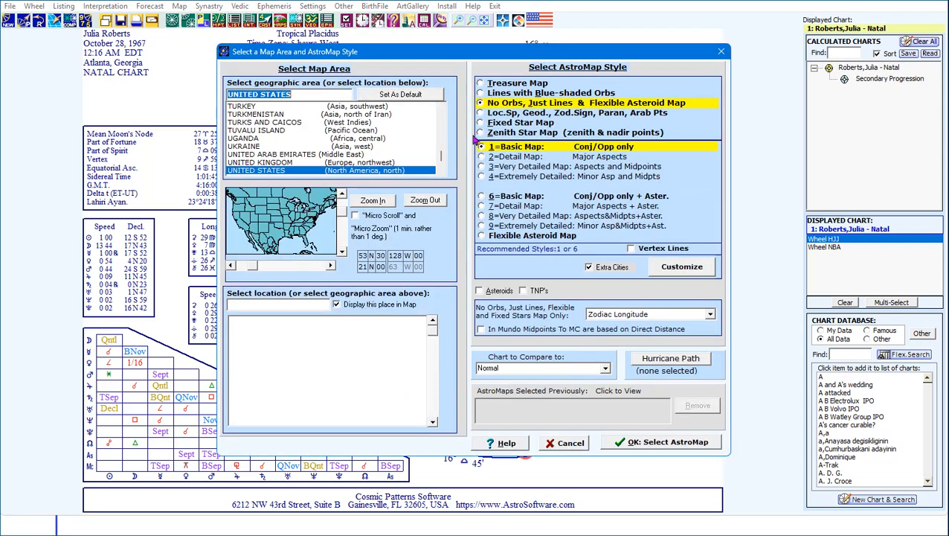
{"action": "left_click", "coordinate": [481, 84]}
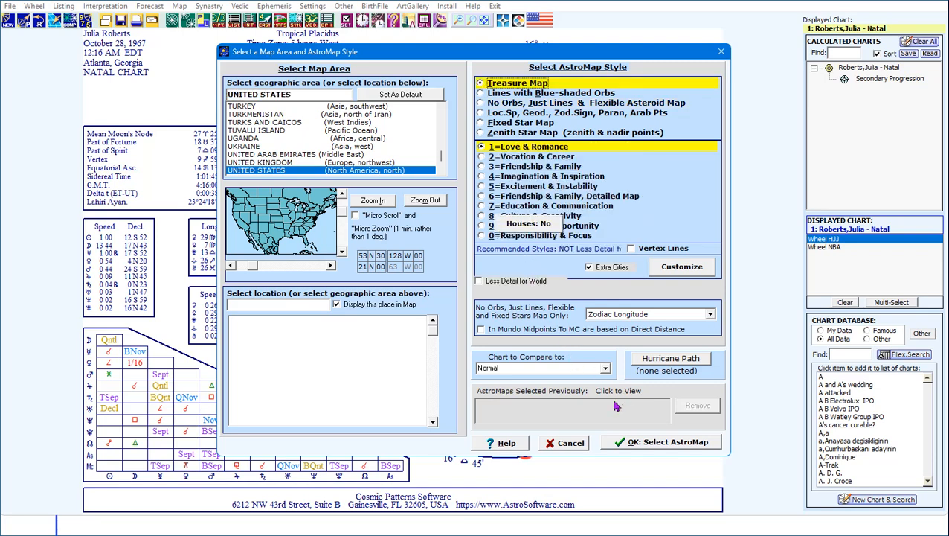
{"action": "left_click", "coordinate": [630, 445]}
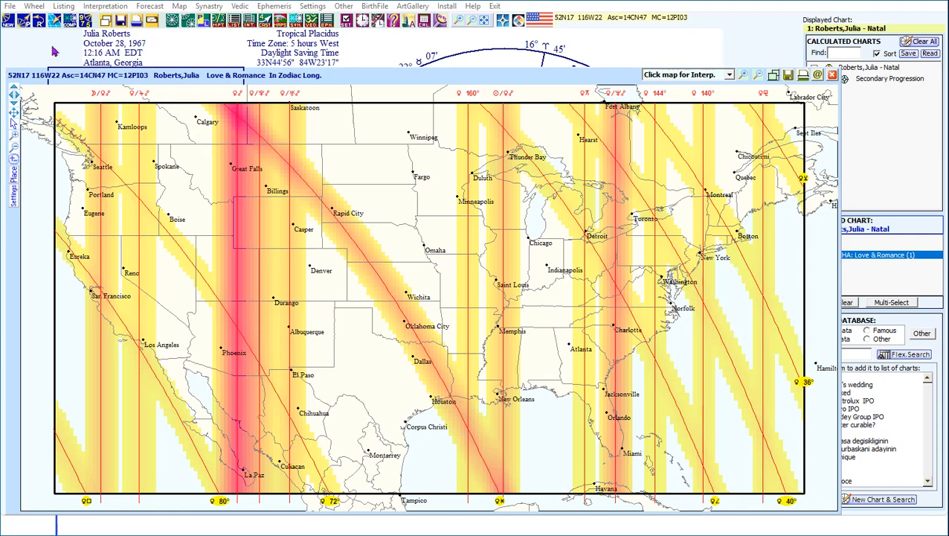
View the natal chart as a popup wheel over the AstroMap and close the popup.
{"action": "left_click", "coordinate": [172, 23]}
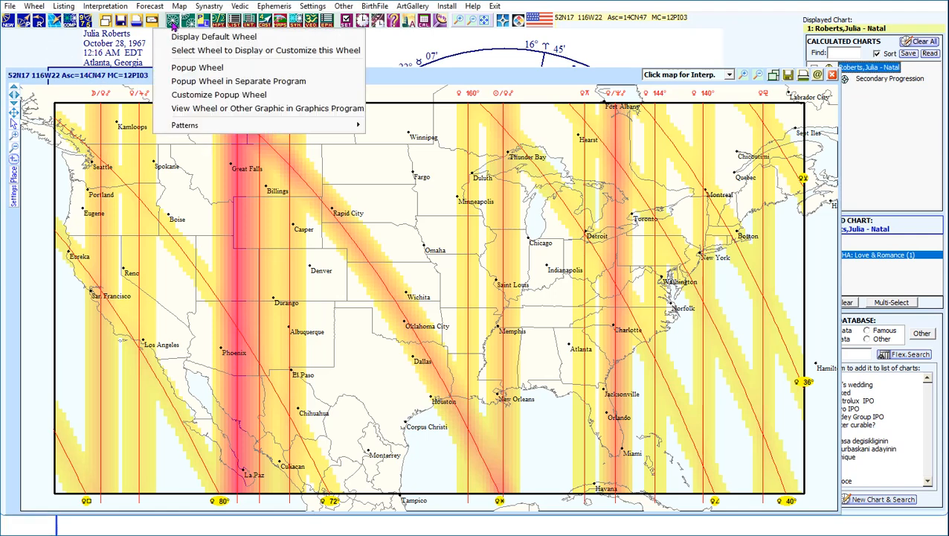
{"action": "left_click", "coordinate": [195, 68]}
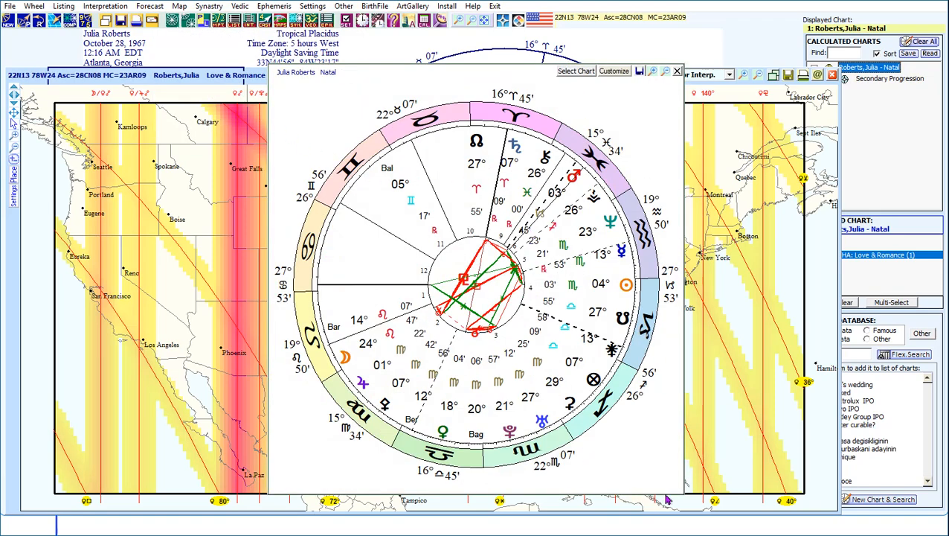
{"action": "left_click", "coordinate": [665, 74]}
{"action": "left_click", "coordinate": [665, 75]}
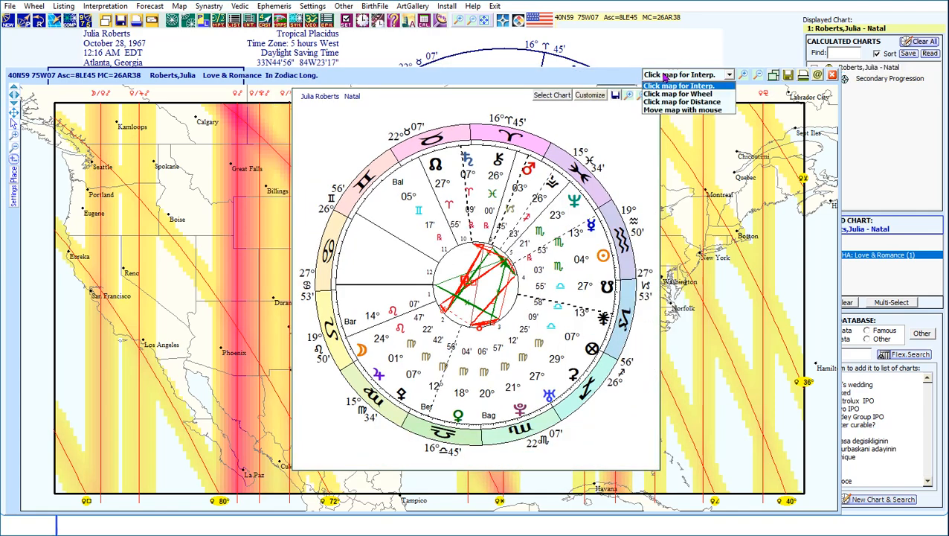
{"action": "left_click", "coordinate": [606, 149]}
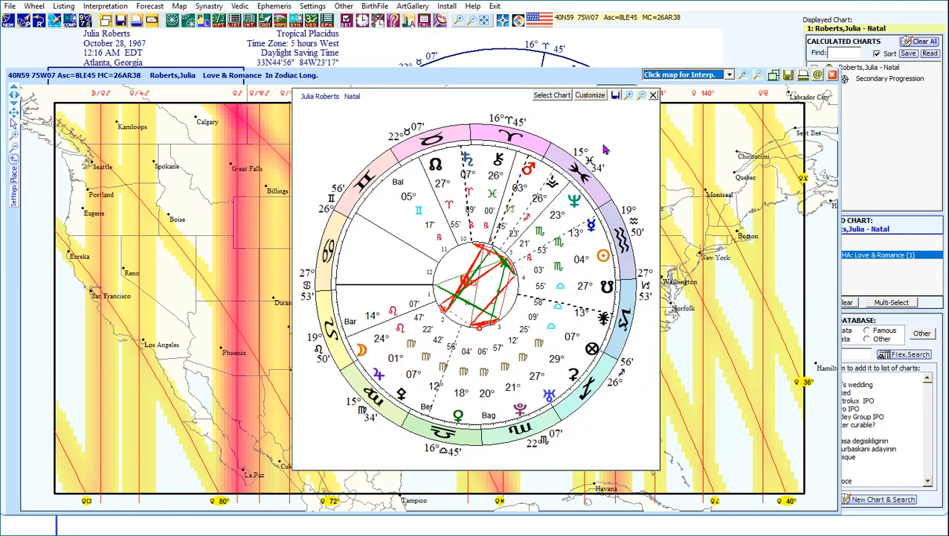
{"action": "left_click", "coordinate": [653, 97]}
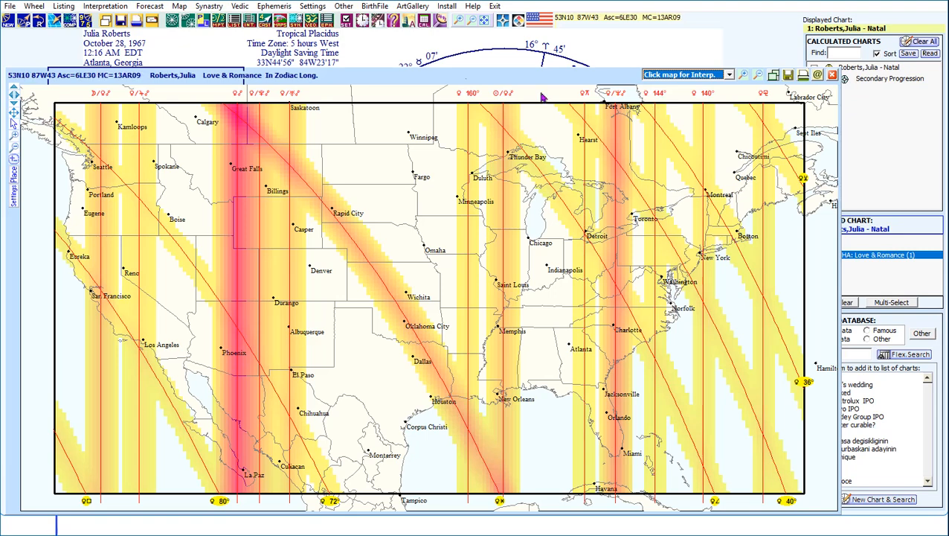
View the natal chart as a popup wheel in a separate program, reposition its window and close it.
{"action": "left_click", "coordinate": [172, 22]}
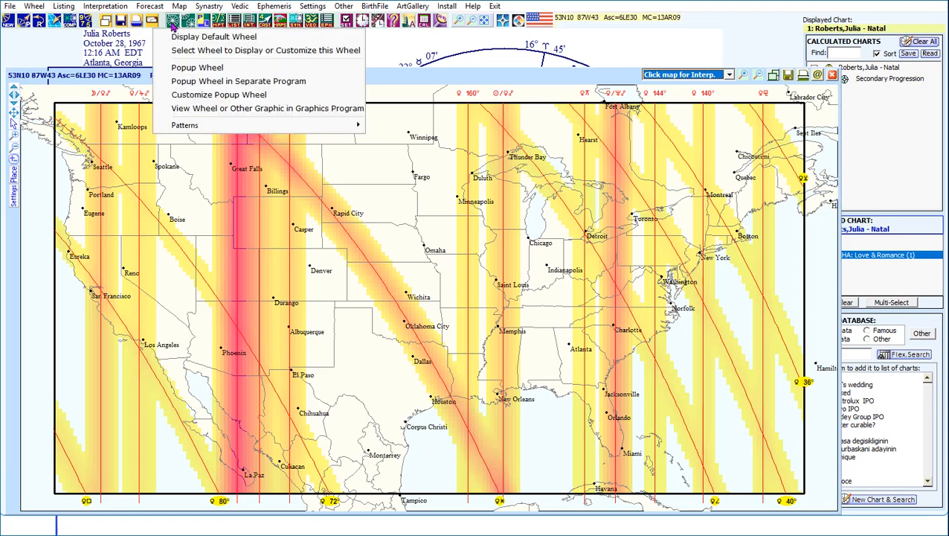
{"action": "left_click", "coordinate": [200, 85]}
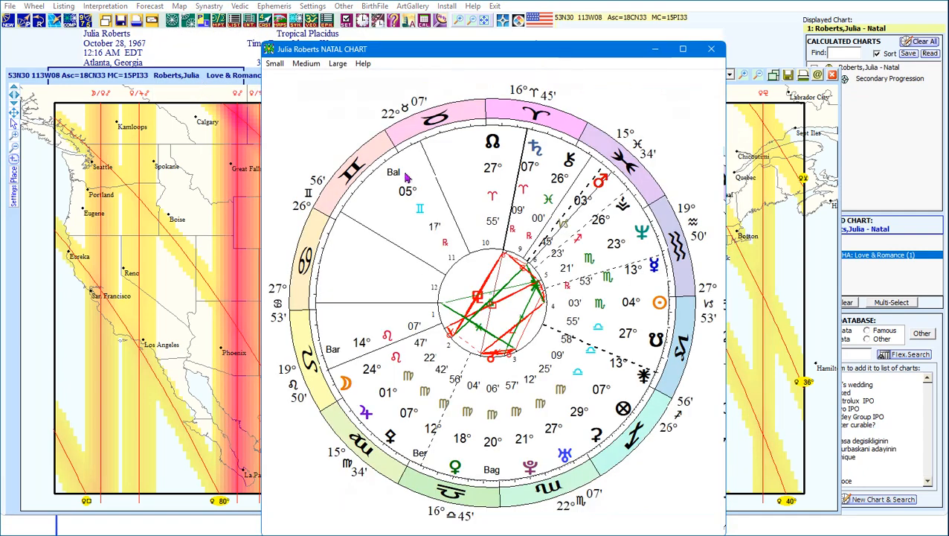
{"action": "left_click_drag", "start_coordinate": [420, 60], "coordinate": [461, 62]}
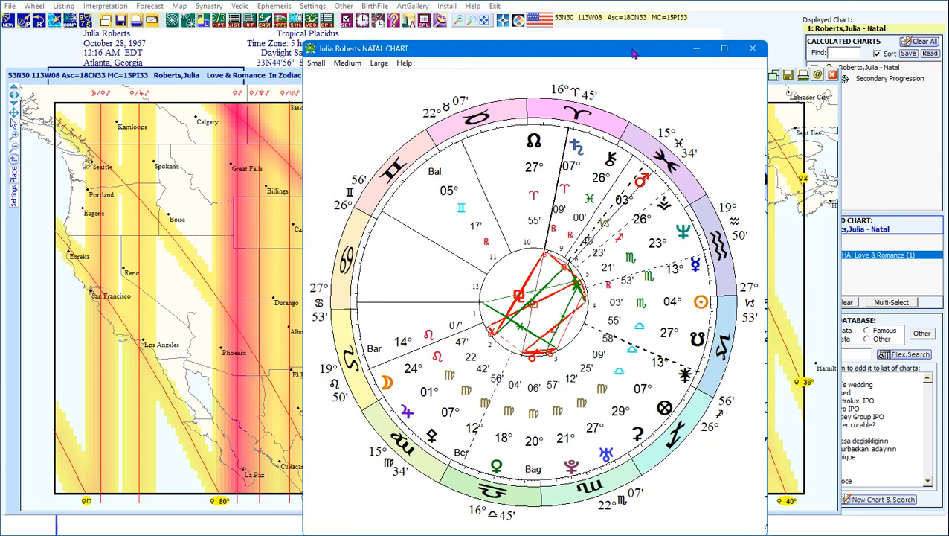
{"action": "left_click", "coordinate": [752, 49]}
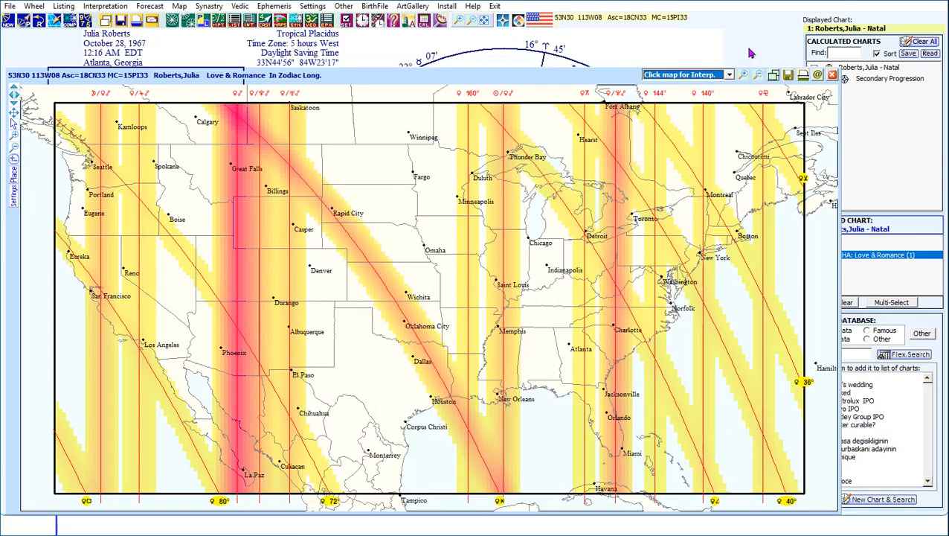
Examine the popup wheel customization options, including wheel size, layout and additional points, and cancel without changing anything.
{"action": "left_click", "coordinate": [172, 21]}
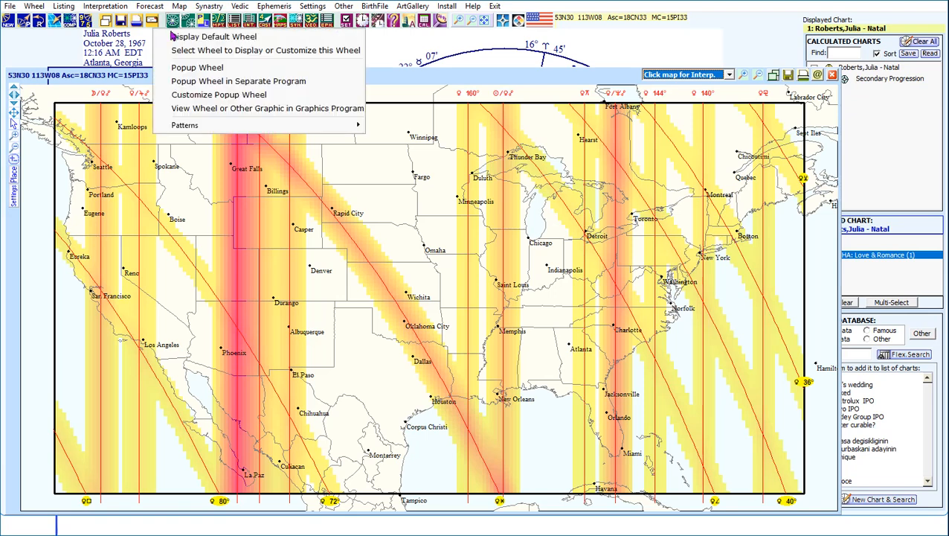
{"action": "left_click", "coordinate": [191, 95]}
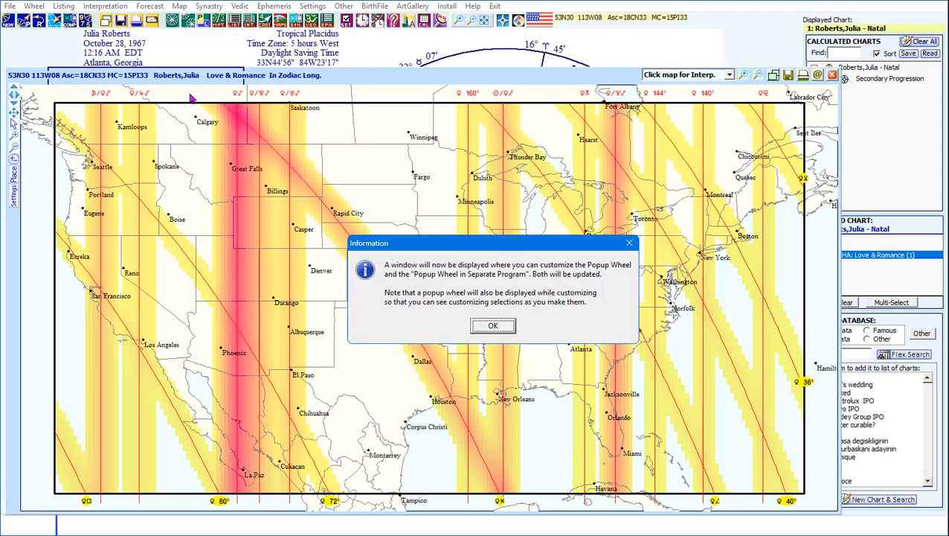
{"action": "left_click", "coordinate": [492, 326]}
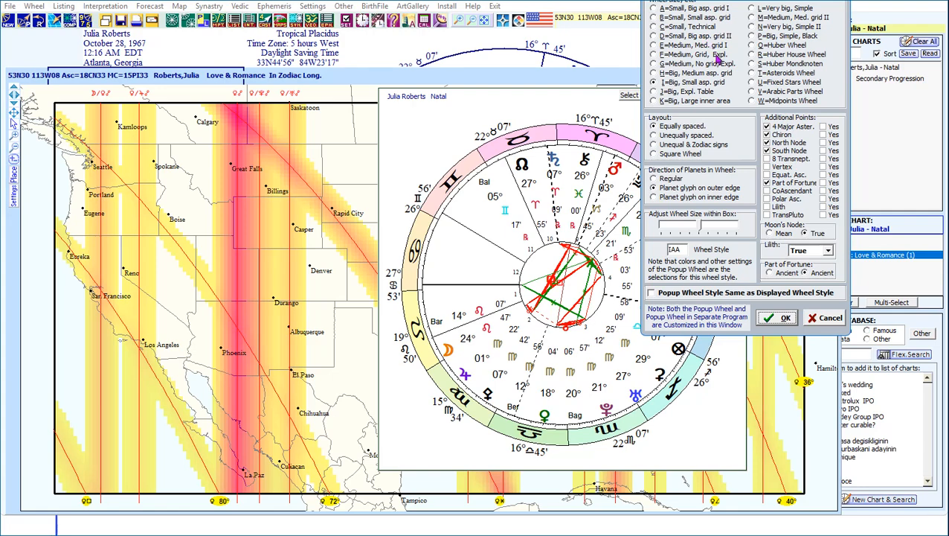
{"action": "left_click_drag", "start_coordinate": [699, 0], "coordinate": [680, 40]}
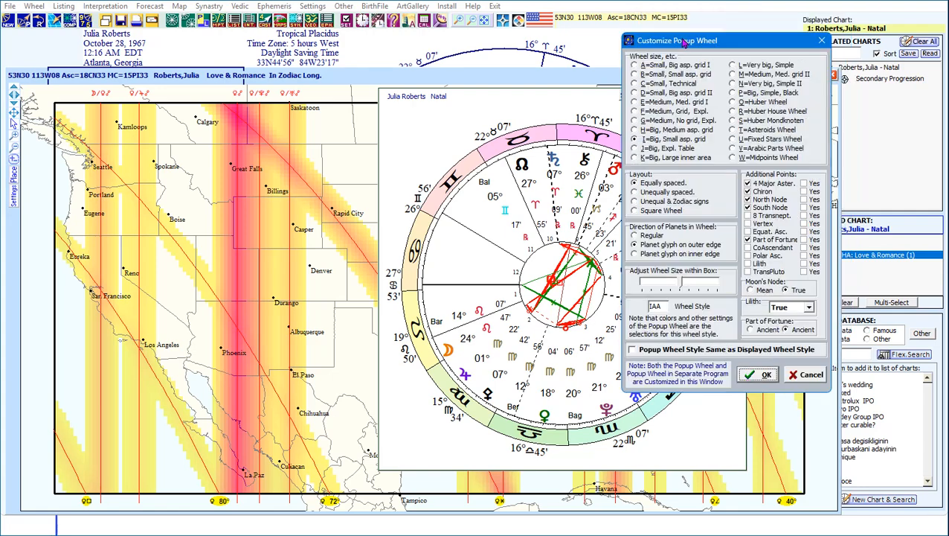
{"action": "left_click", "coordinate": [800, 378]}
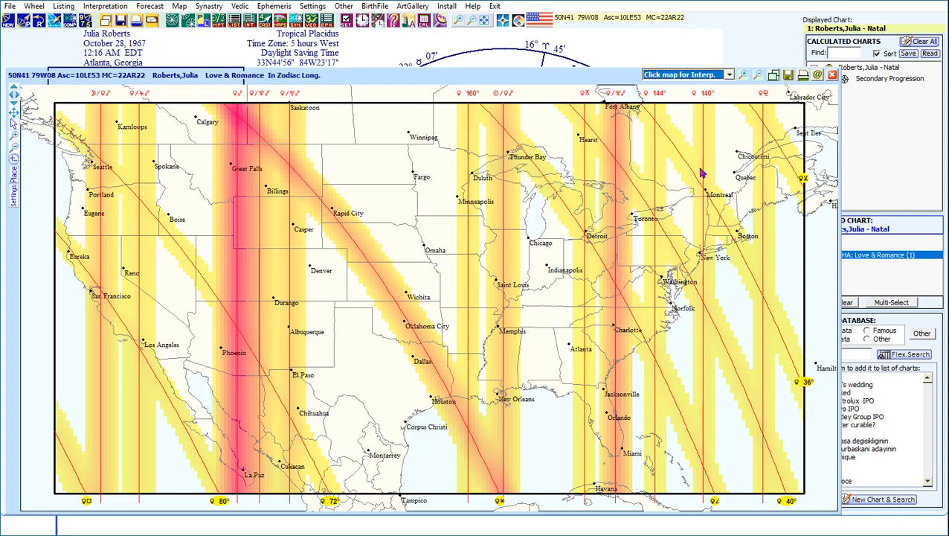
Display the natal chart's Wheel NBA instead of the AstroMap, view it in MSPAINT.EXE and close Paint.
{"action": "left_click", "coordinate": [832, 75]}
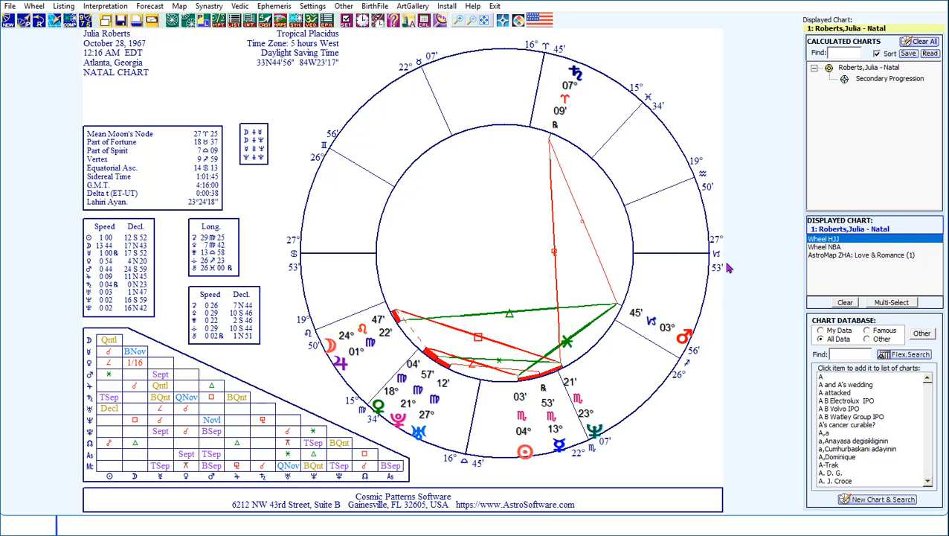
{"action": "left_click", "coordinate": [825, 248]}
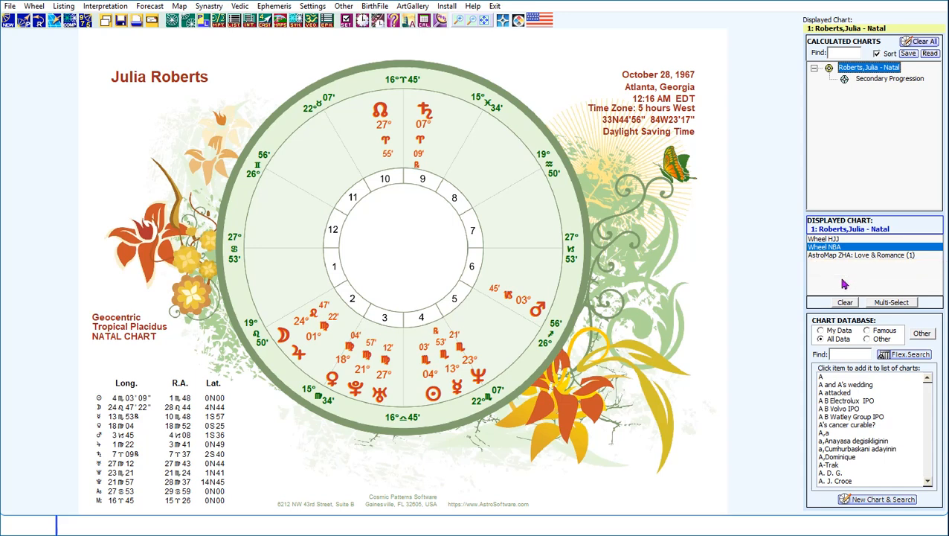
{"action": "left_click", "coordinate": [172, 24]}
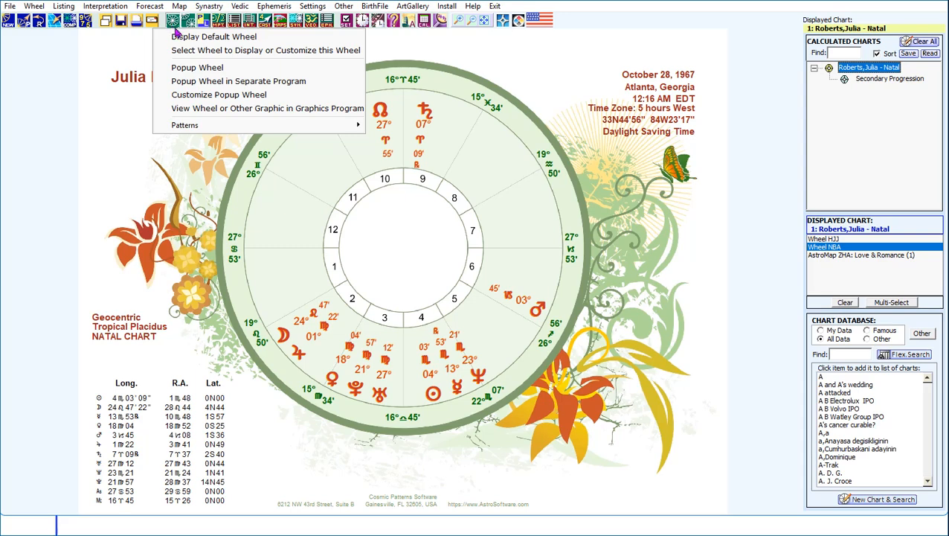
{"action": "left_click", "coordinate": [198, 108]}
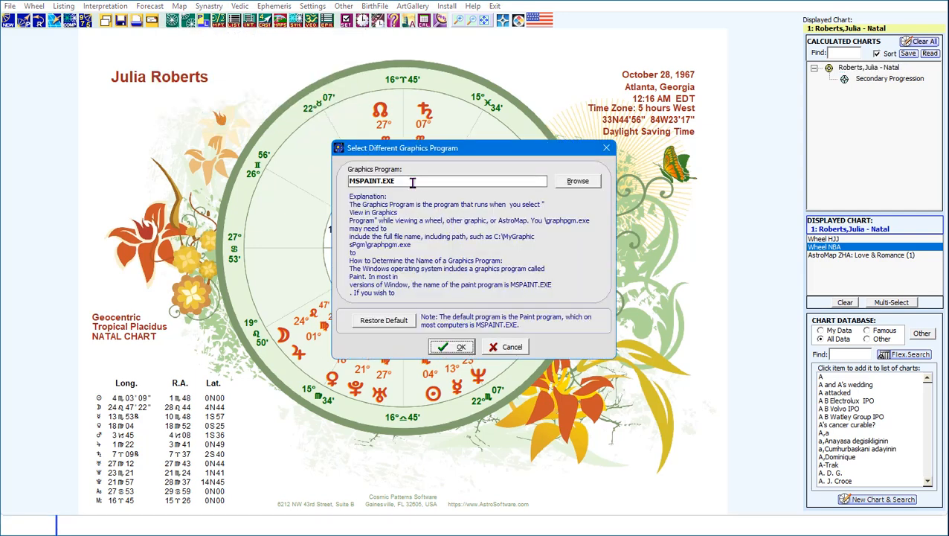
{"action": "left_click", "coordinate": [462, 348]}
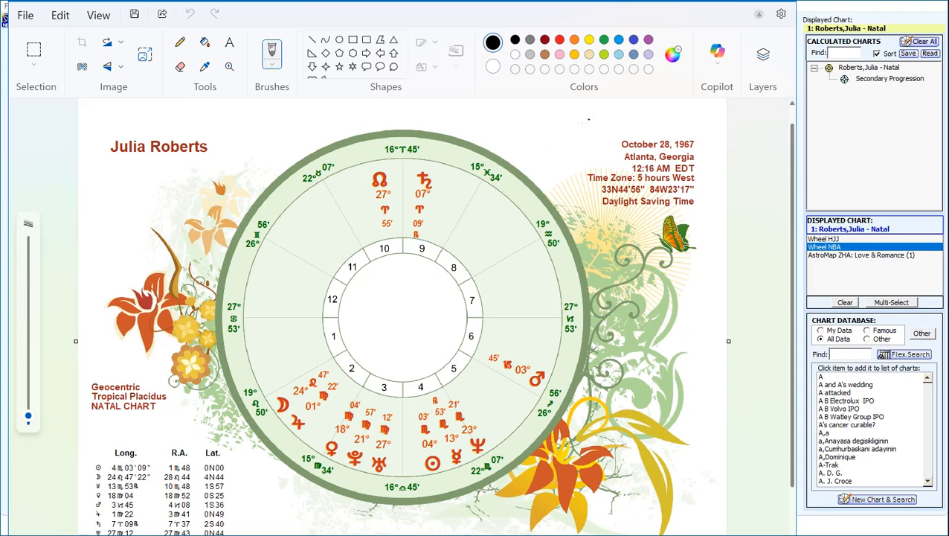
{"action": "left_click", "coordinate": [659, 6]}
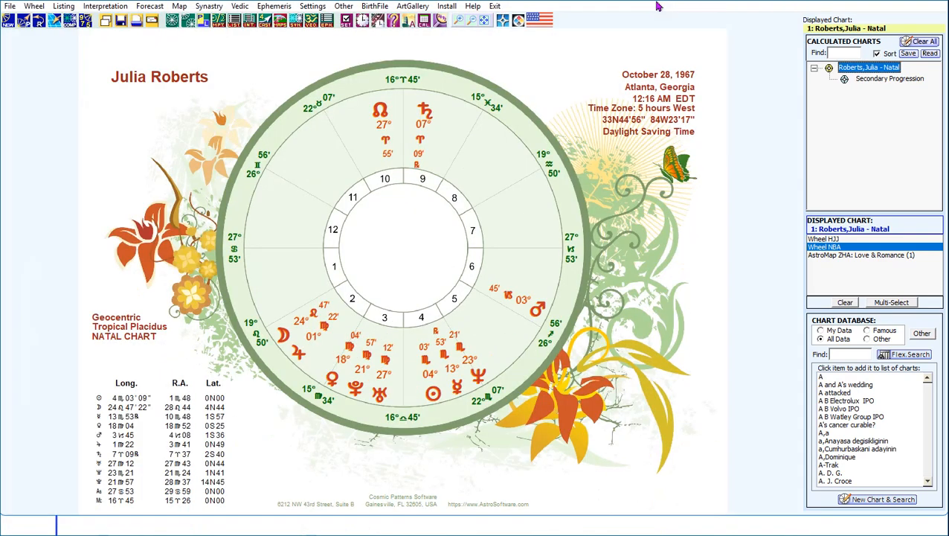
Display the Main Patterns page for the natal chart.
{"action": "left_click", "coordinate": [172, 22]}
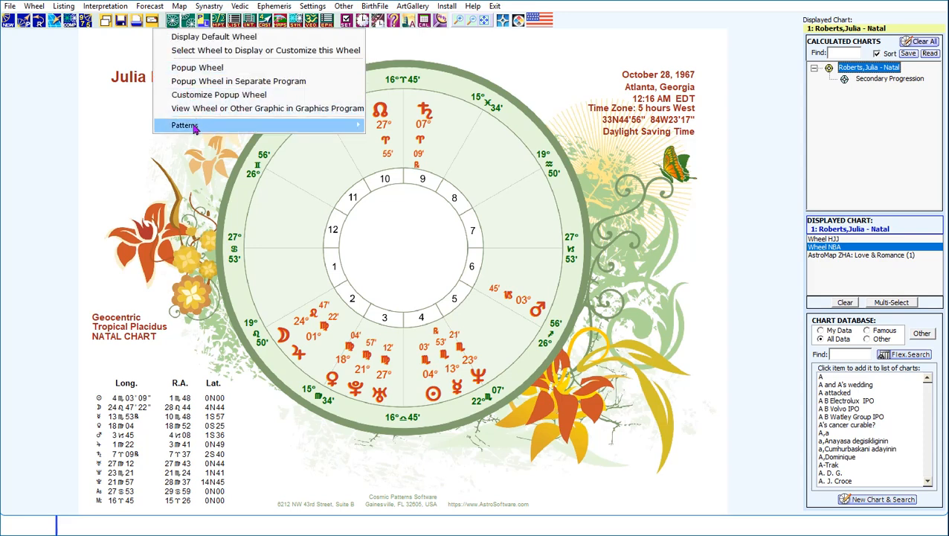
{"action": "mouse_move", "coordinate": [192, 126]}
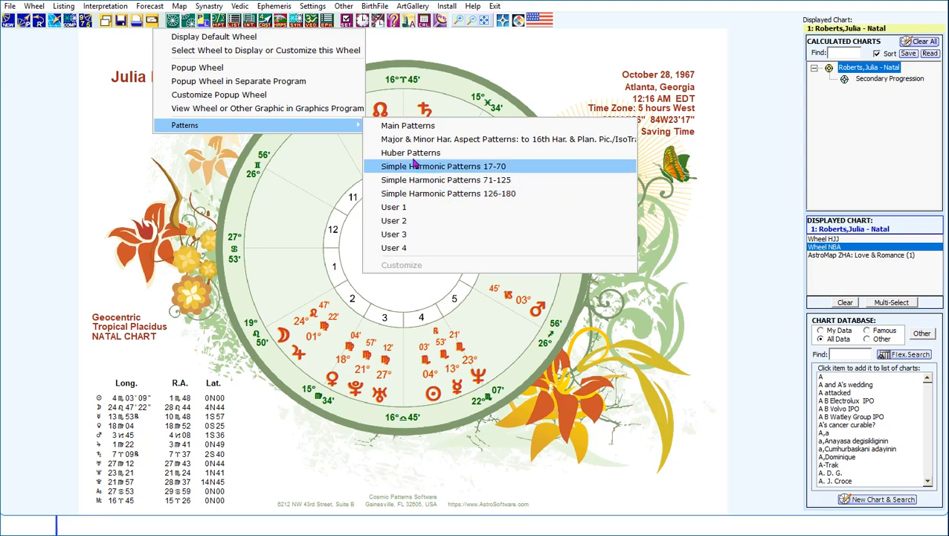
{"action": "left_click", "coordinate": [410, 127]}
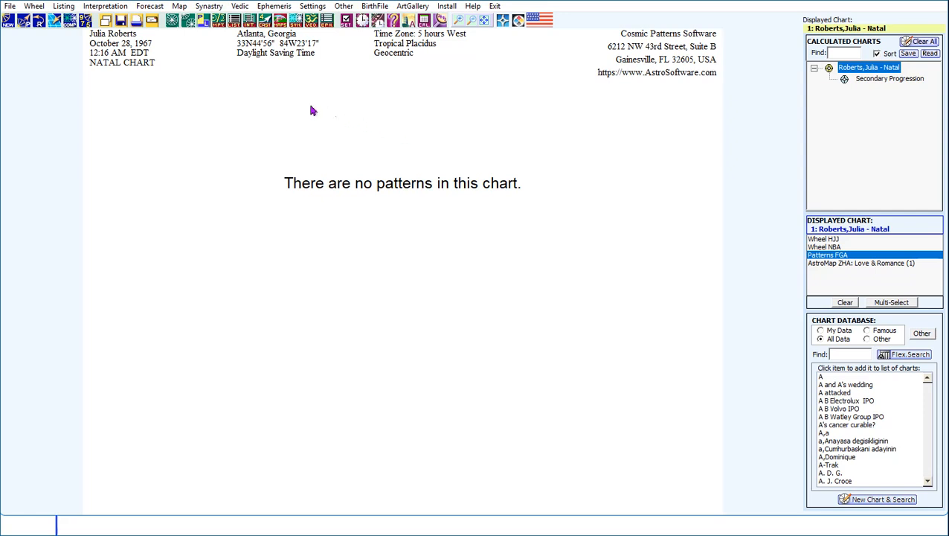
Display the natal chart's major and minor harmonic aspect patterns up to the 16th harmonic, with planetary pictures.
{"action": "left_click", "coordinate": [172, 20]}
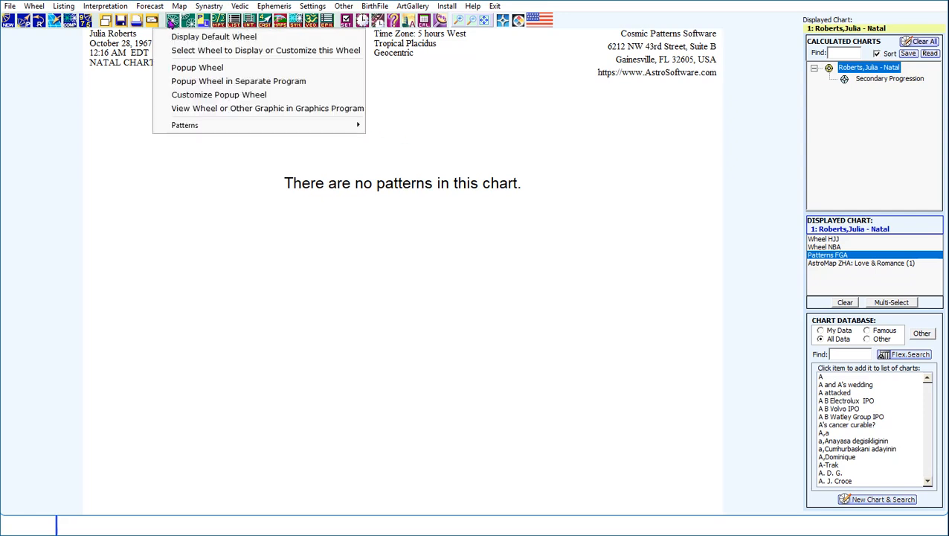
{"action": "mouse_move", "coordinate": [197, 127]}
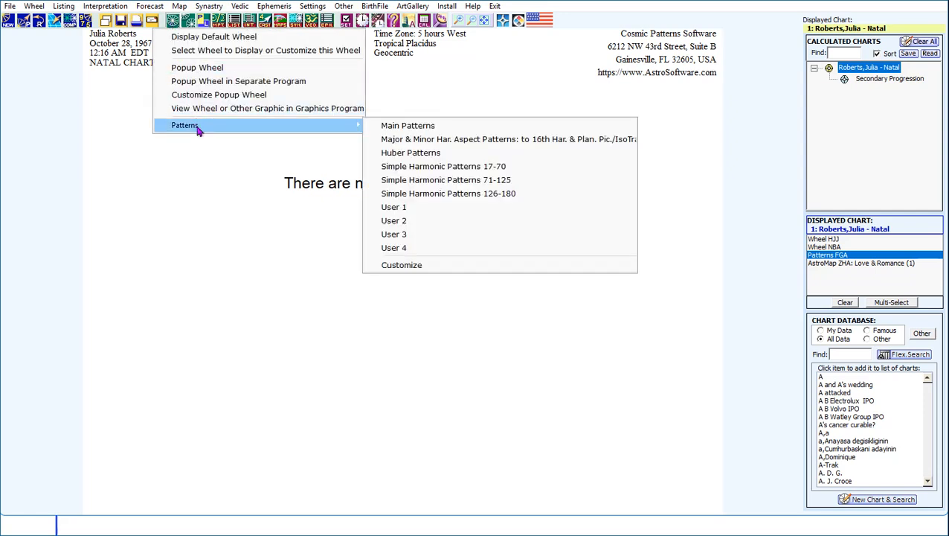
{"action": "left_click", "coordinate": [408, 141]}
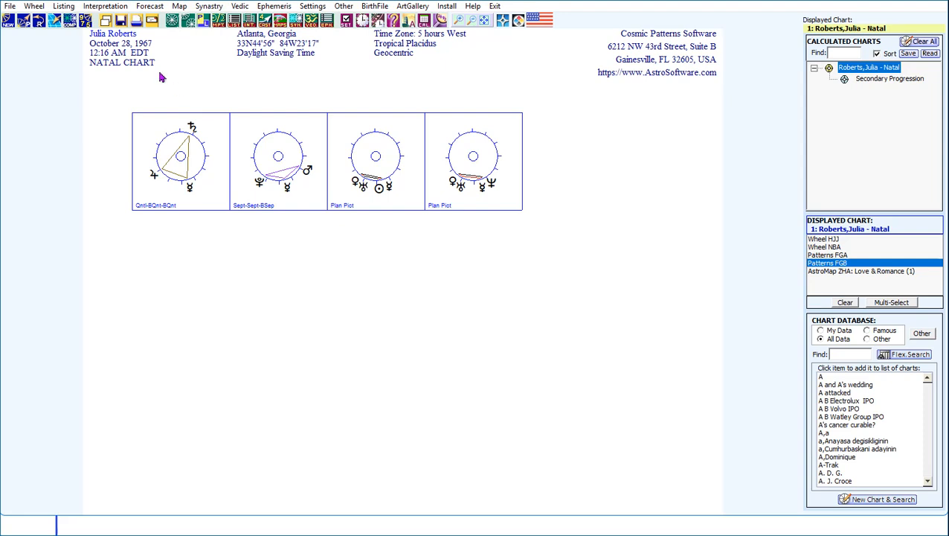
Display the Huber Patterns page for the natal chart.
{"action": "left_click", "coordinate": [172, 21]}
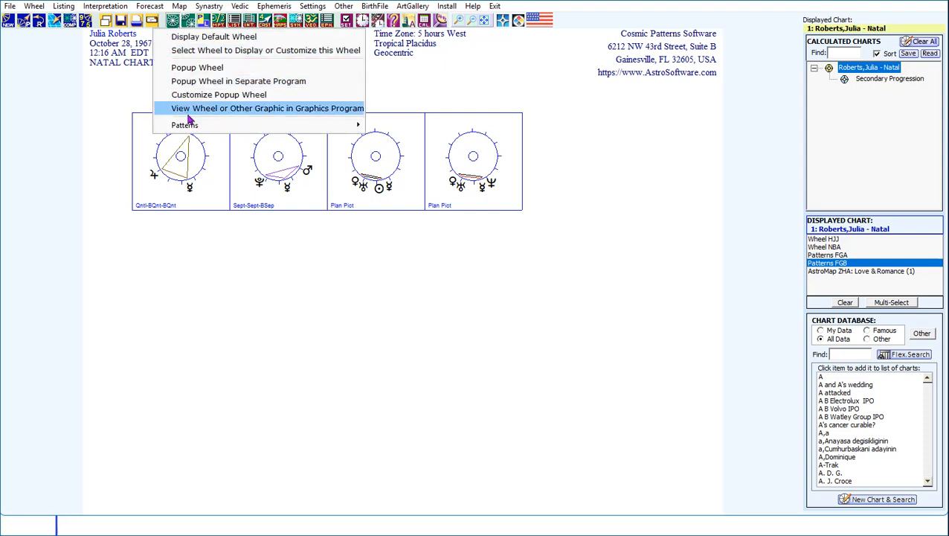
{"action": "mouse_move", "coordinate": [193, 125]}
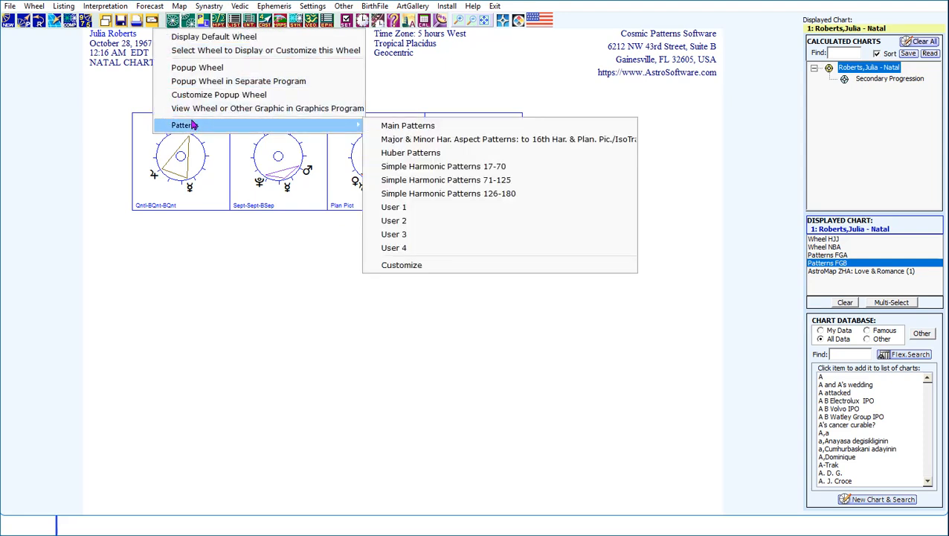
{"action": "left_click", "coordinate": [418, 154]}
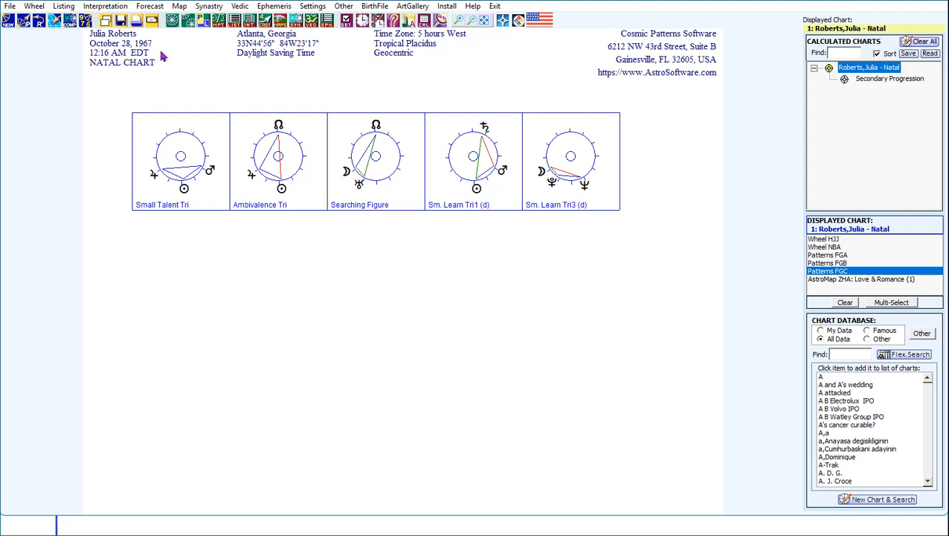
Display the natal chart's Simple Harmonic Patterns pages for harmonics 17-70 and 71-125.
{"action": "left_click", "coordinate": [172, 21]}
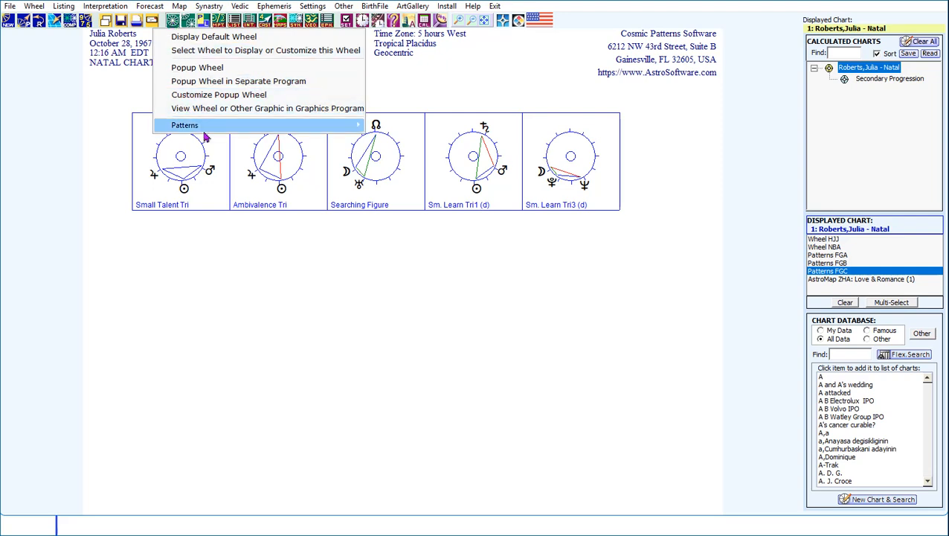
{"action": "mouse_move", "coordinate": [203, 131]}
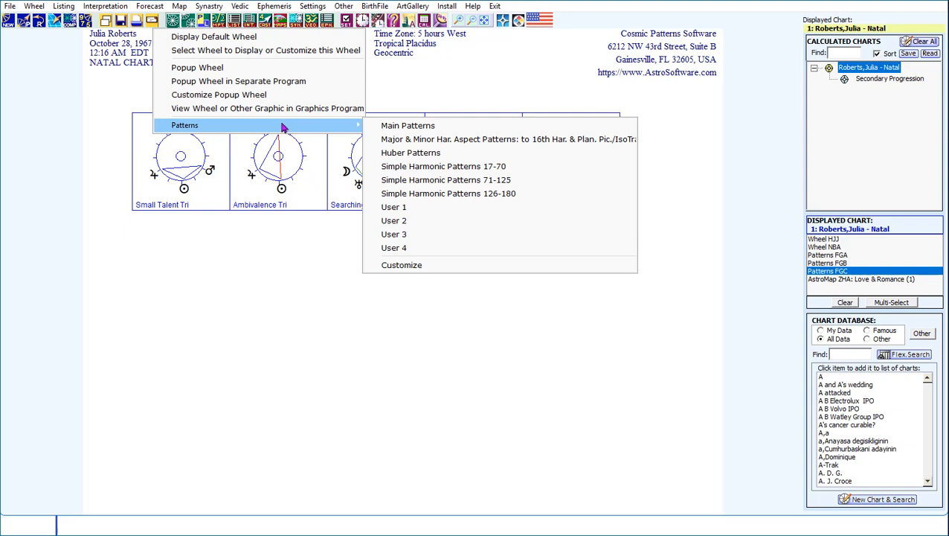
{"action": "left_click", "coordinate": [415, 171]}
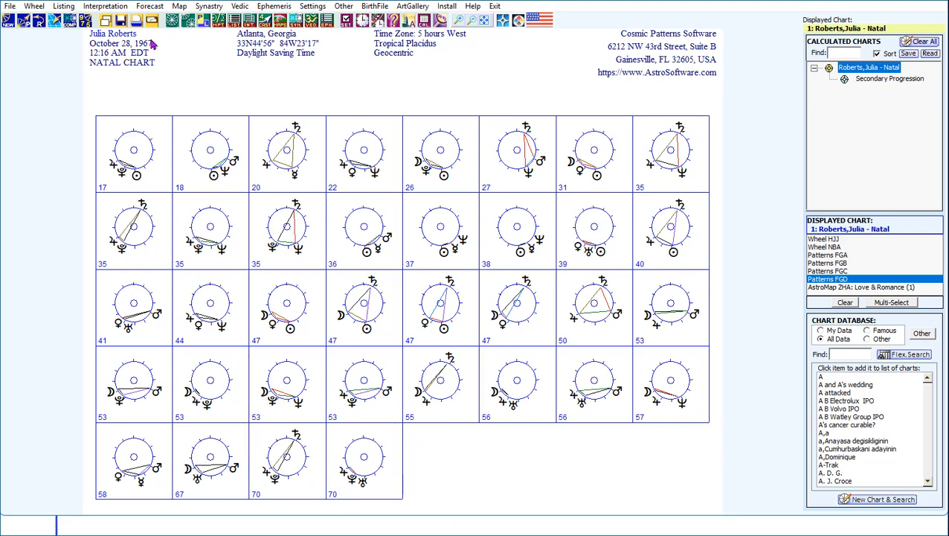
{"action": "left_click", "coordinate": [172, 19]}
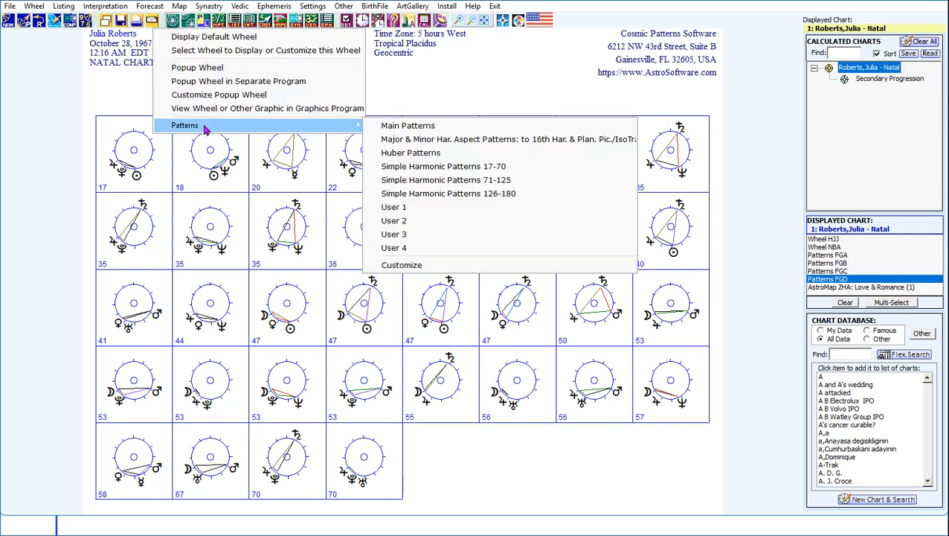
{"action": "left_click", "coordinate": [414, 182]}
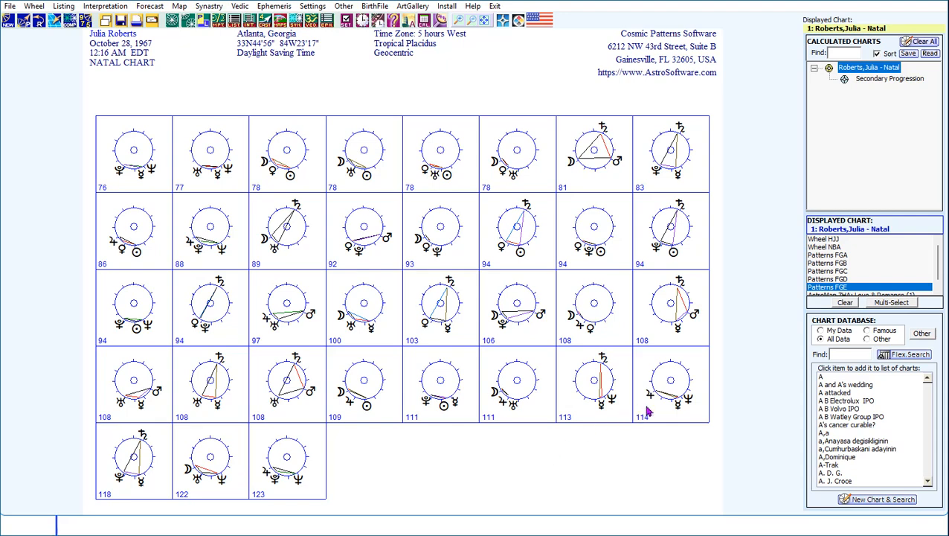
Display the natal chart's Simple Harmonic Patterns 126-180 page.
{"action": "left_click", "coordinate": [172, 21]}
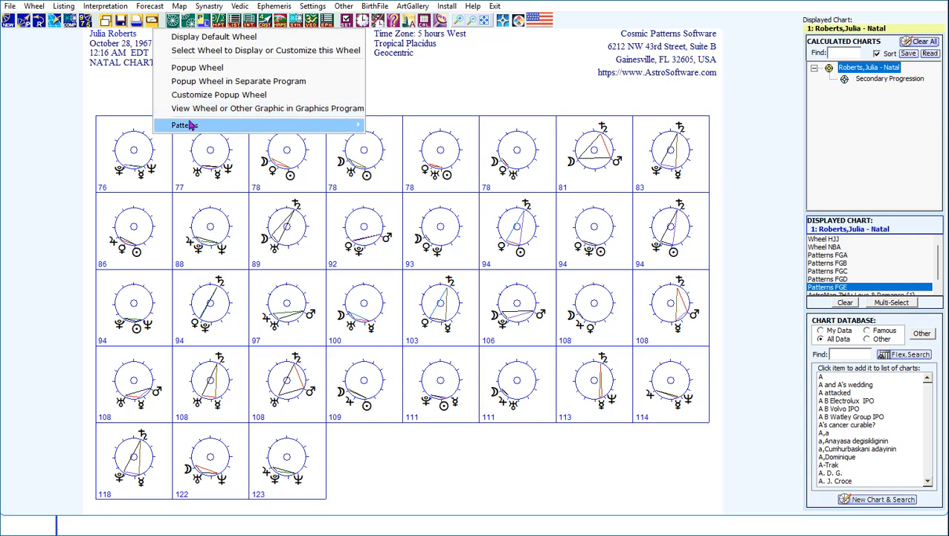
{"action": "mouse_move", "coordinate": [191, 125]}
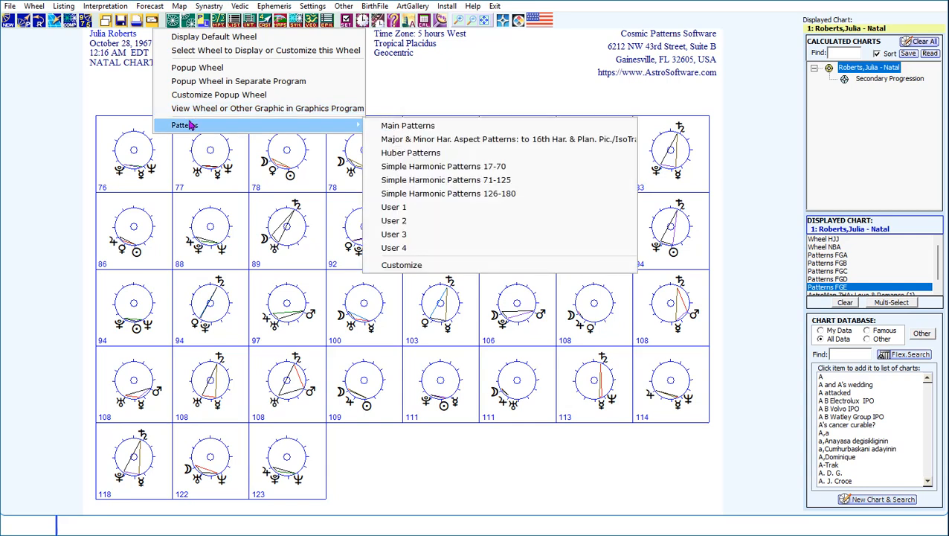
{"action": "left_click", "coordinate": [441, 194]}
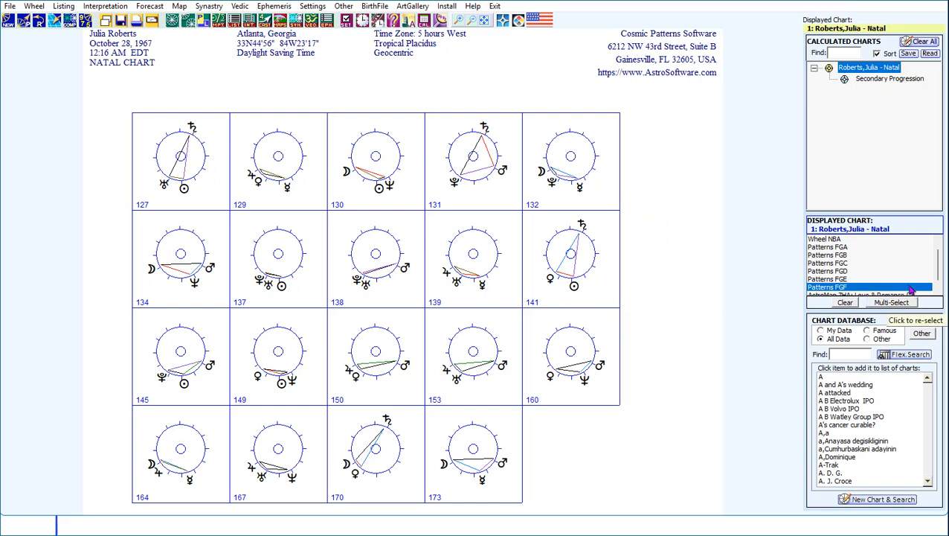
Return to the natal chart's previously displayed Wheel NBA page.
{"action": "scroll", "coordinate": [940, 274], "scroll_direction": "up", "scroll_amount": 1}
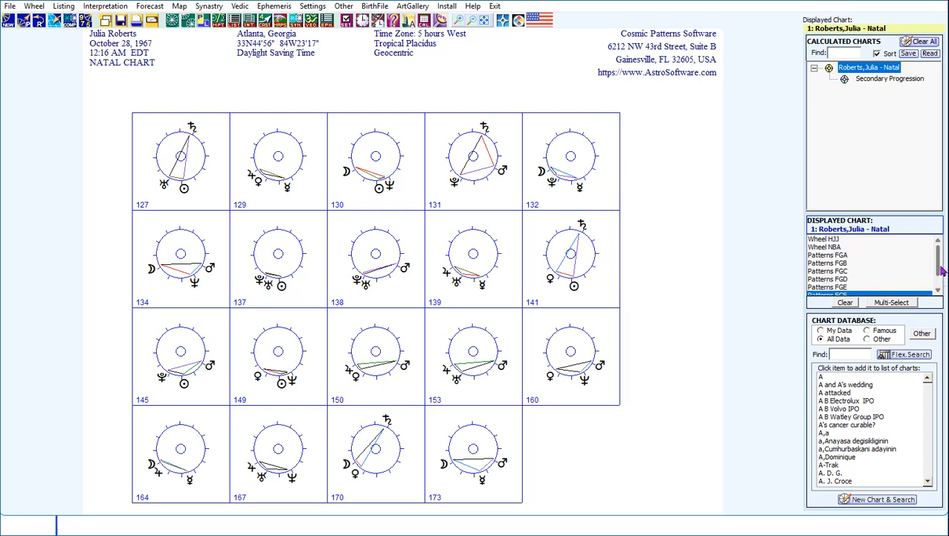
{"action": "left_click", "coordinate": [832, 248]}
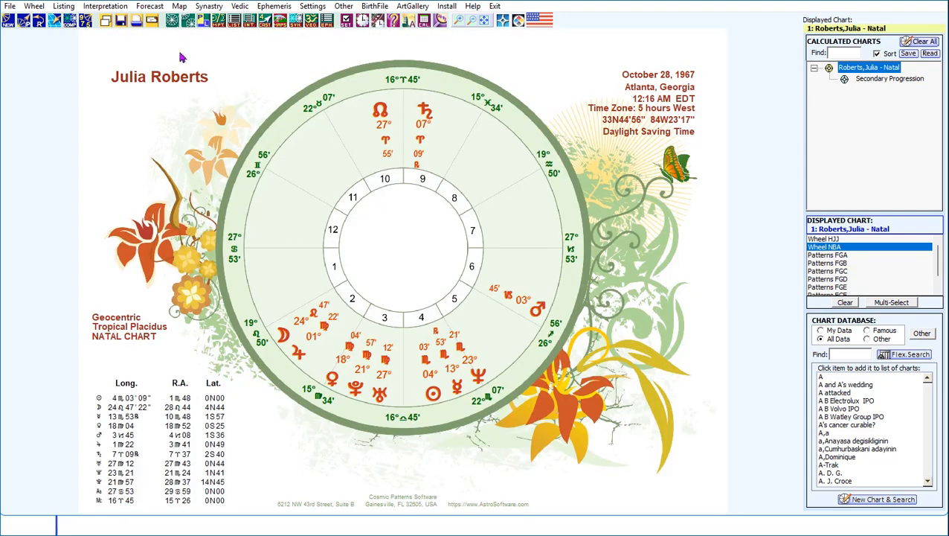
{"action": "left_click", "coordinate": [172, 21]}
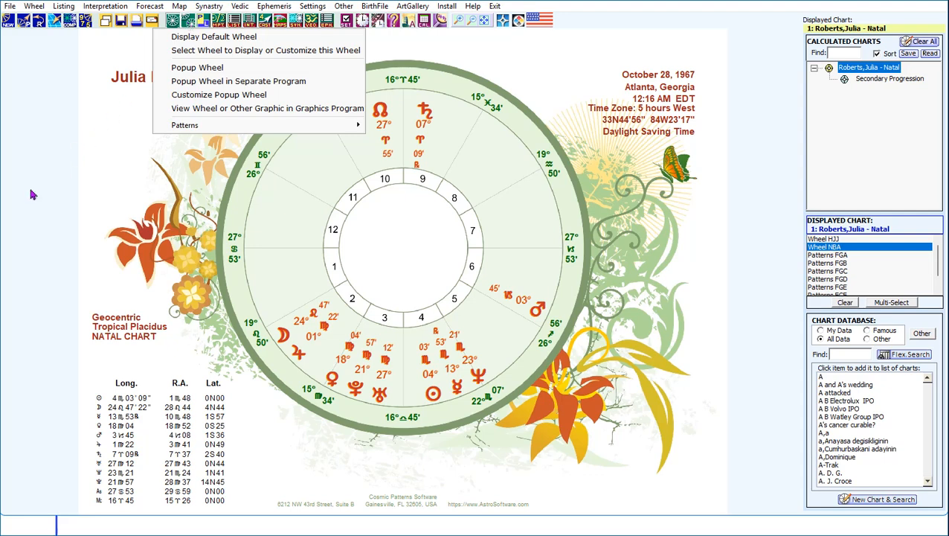
{"action": "left_click", "coordinate": [79, 155]}
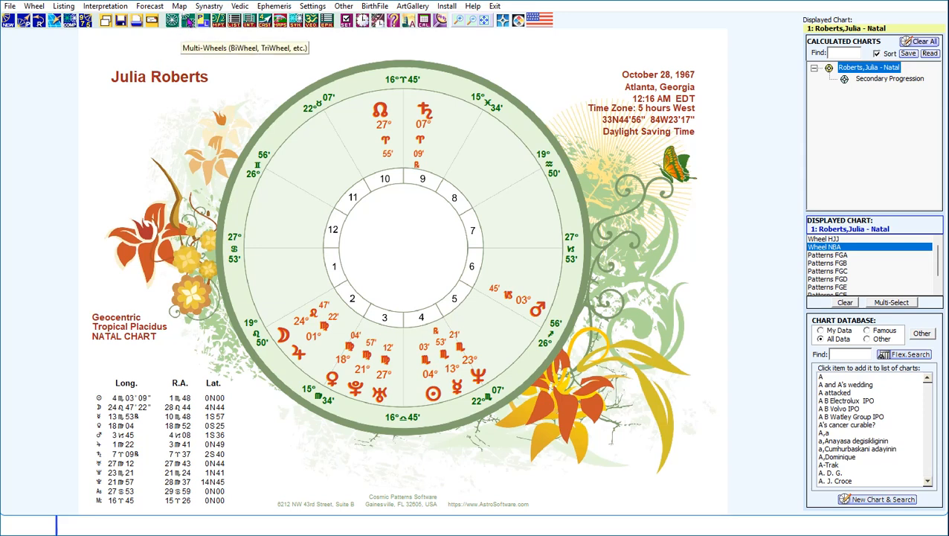
Create a BiWheel with the natal chart in the inner ring and the Secondary Progression chart in the outer ring.
{"action": "left_click", "coordinate": [189, 20]}
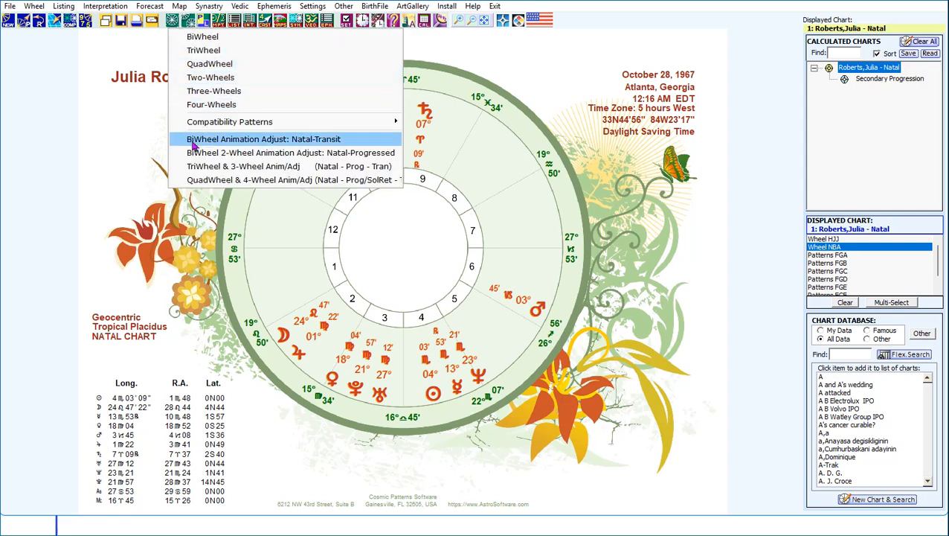
{"action": "left_click", "coordinate": [216, 42]}
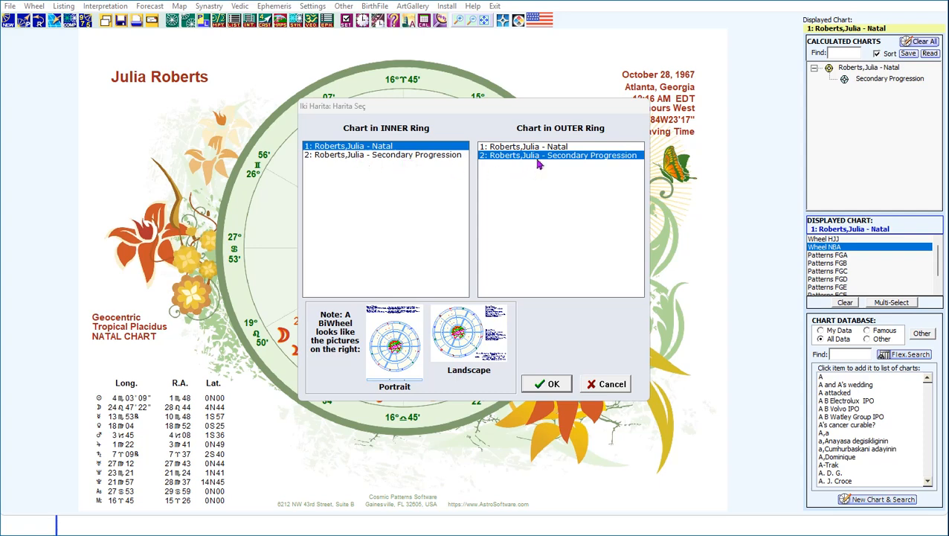
{"action": "left_click", "coordinate": [551, 384]}
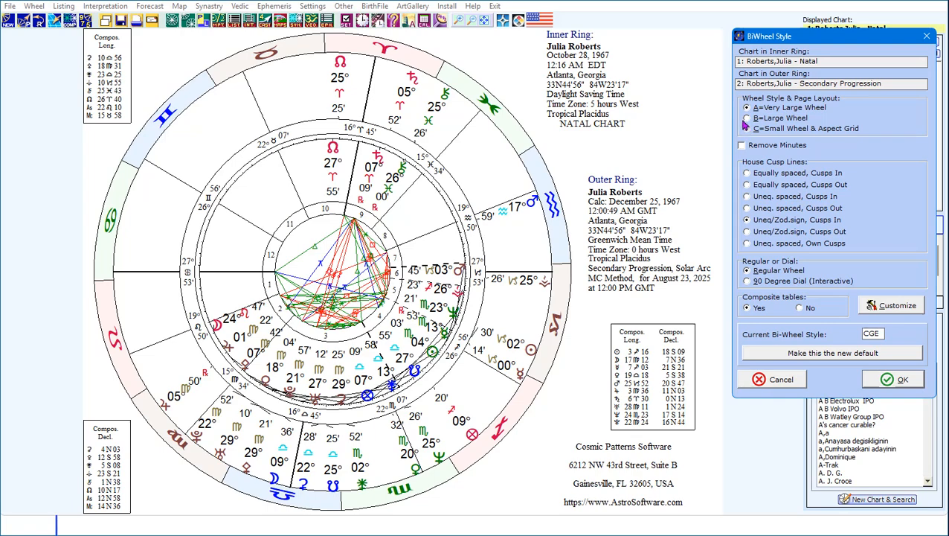
Preview the BiWheel as Large Wheel and as Small Wheel & Aspect Grid with and without minutes, then restore Very Large Wheel.
{"action": "left_click", "coordinate": [747, 119]}
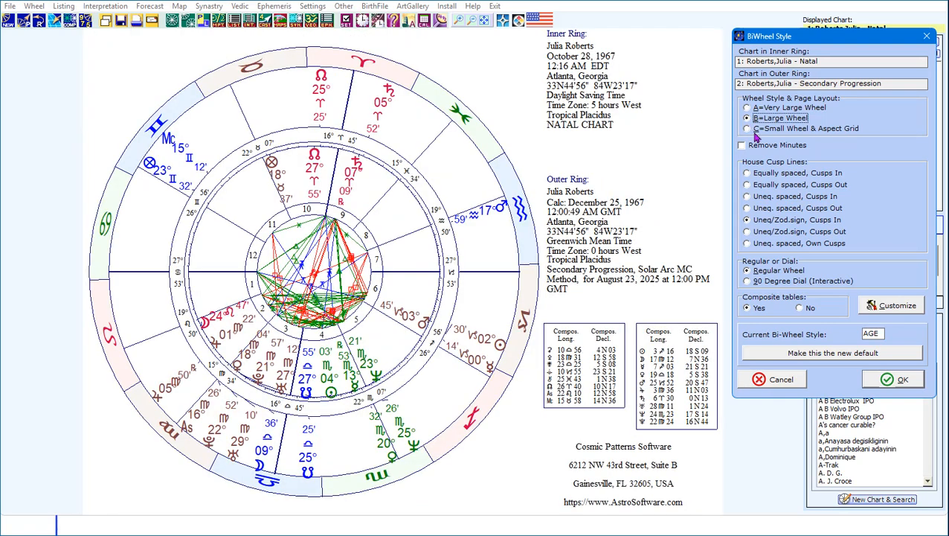
{"action": "left_click", "coordinate": [747, 129]}
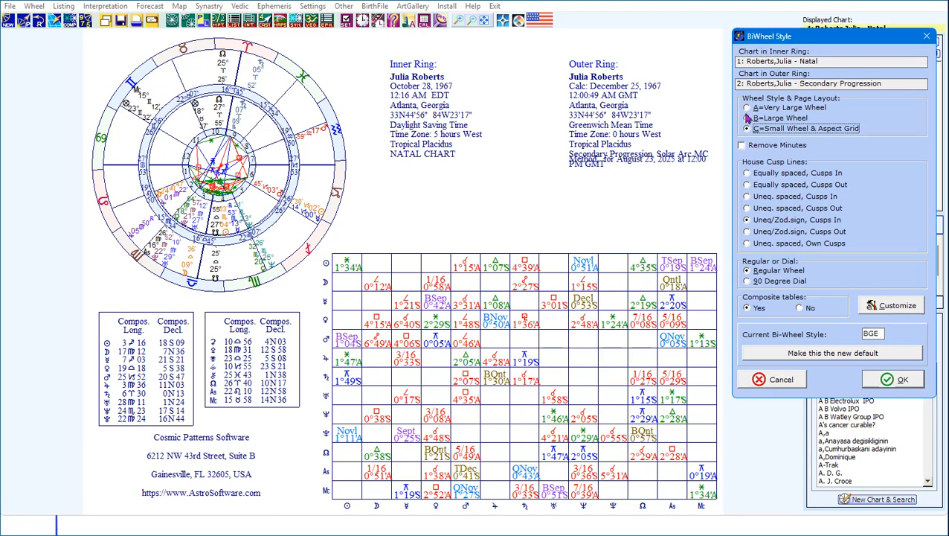
{"action": "left_click", "coordinate": [742, 146]}
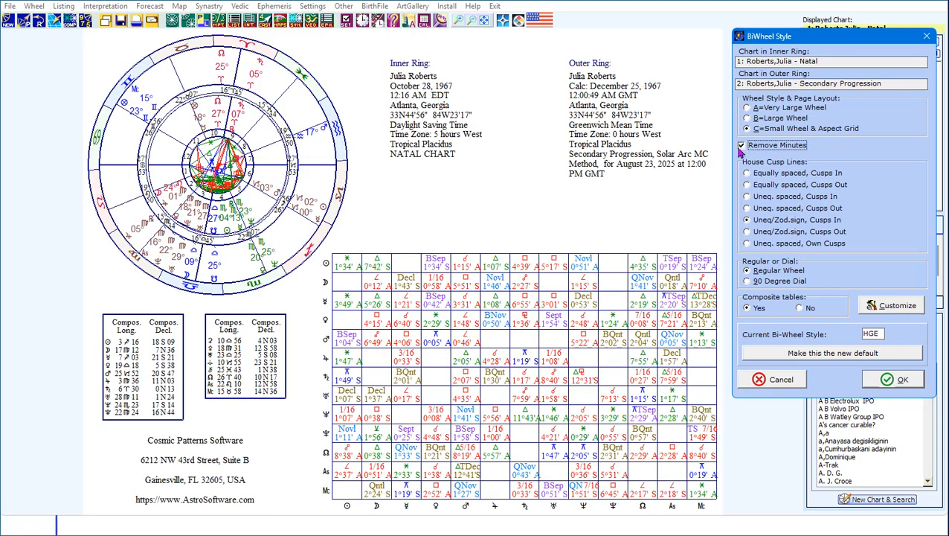
{"action": "left_click", "coordinate": [741, 146]}
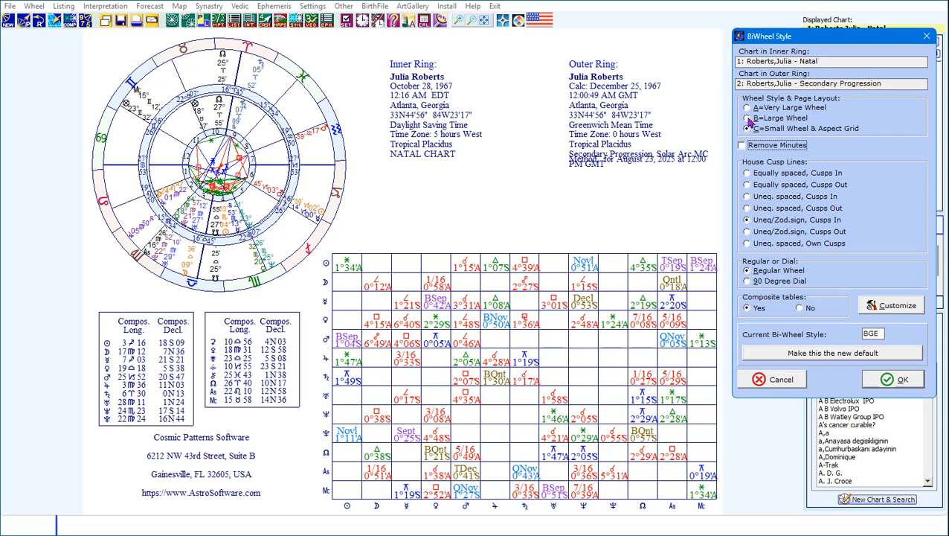
{"action": "left_click", "coordinate": [749, 109]}
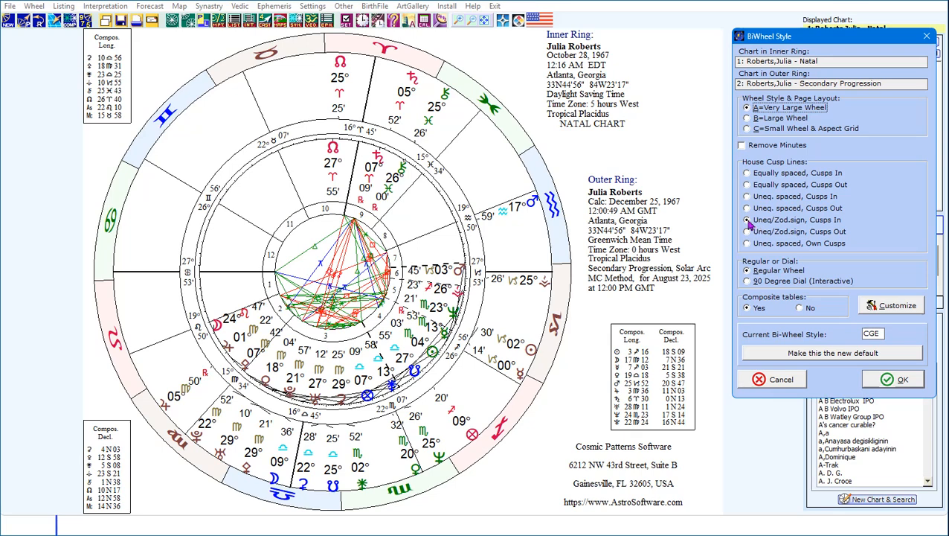
Preview the equally and unequally spaced house cusp styles, Cusps In and Out, and try Remove Minutes on and off.
{"action": "left_click", "coordinate": [748, 172]}
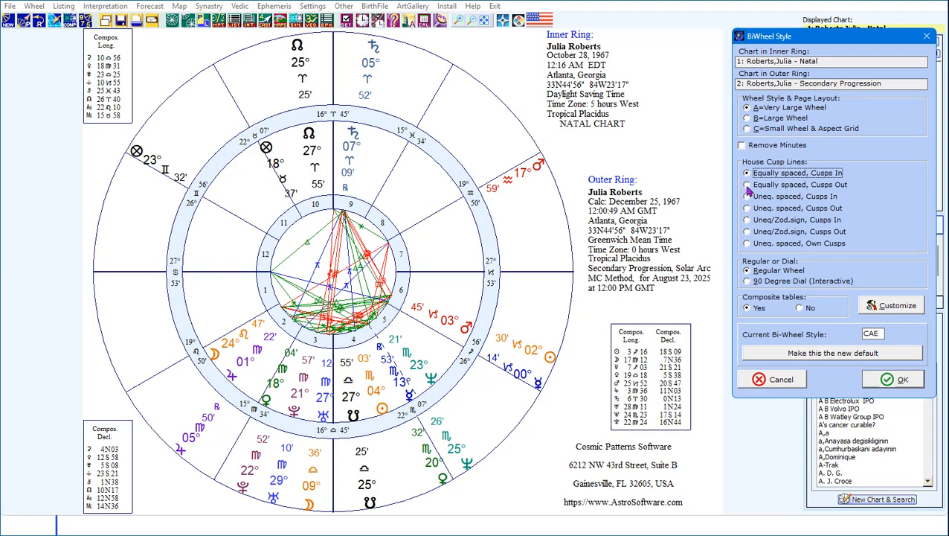
{"action": "left_click", "coordinate": [747, 185]}
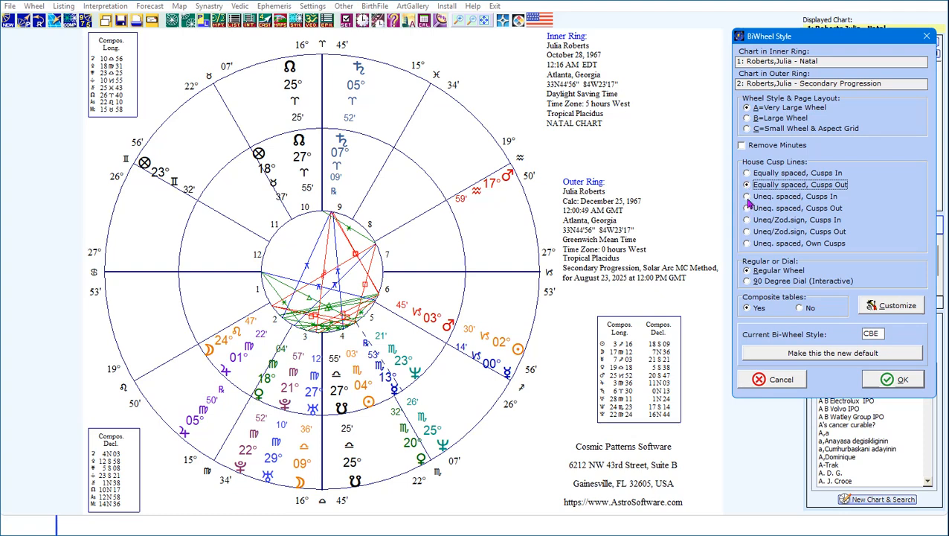
{"action": "left_click", "coordinate": [747, 197]}
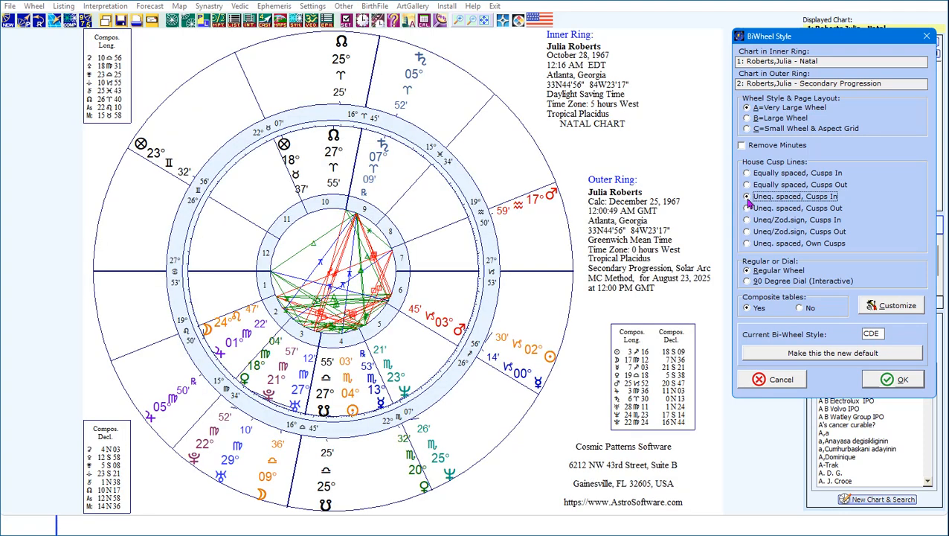
{"action": "left_click", "coordinate": [748, 207]}
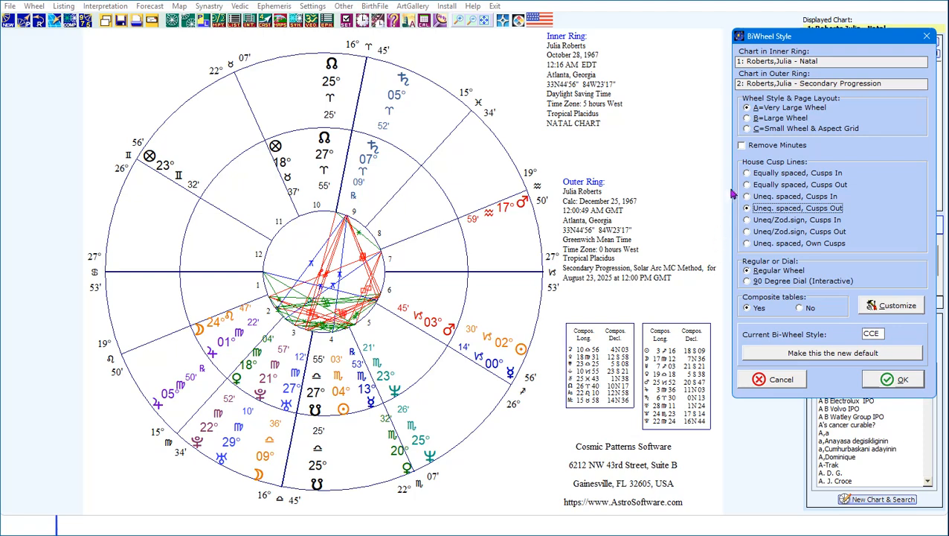
{"action": "left_click", "coordinate": [743, 145]}
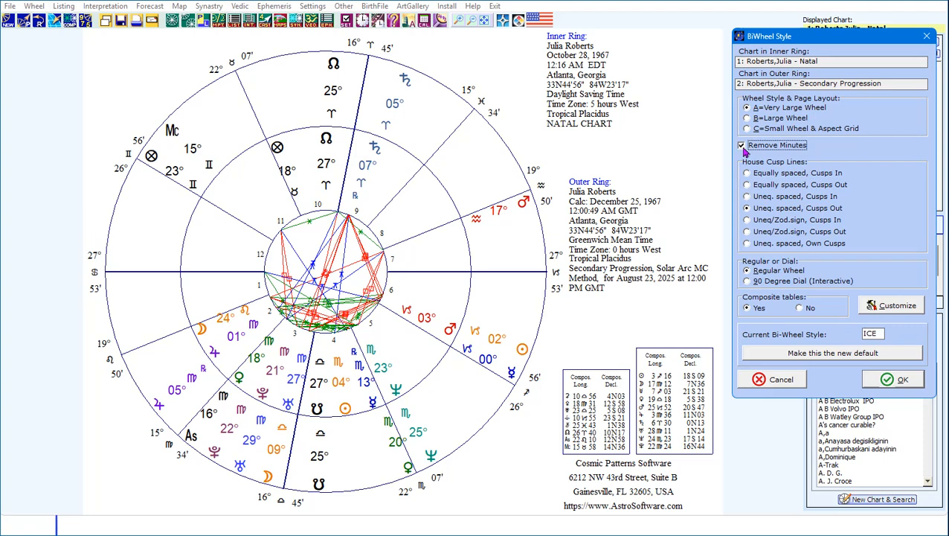
{"action": "left_click", "coordinate": [743, 146]}
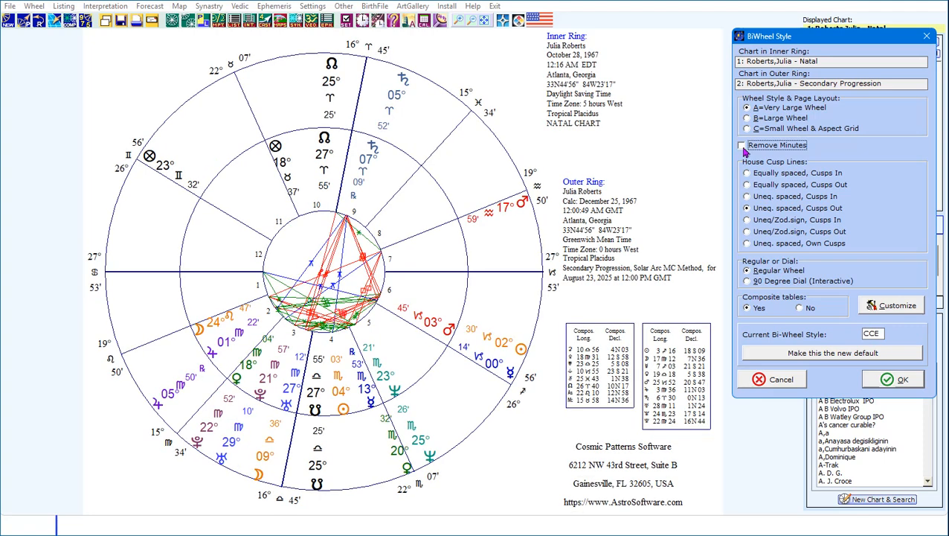
Compare the Uneq/Zod.sign Cusps In, Cusps Out and Own Cusps styles, and settle on Uneq/Zod.sign, Cusps In.
{"action": "left_click", "coordinate": [747, 220]}
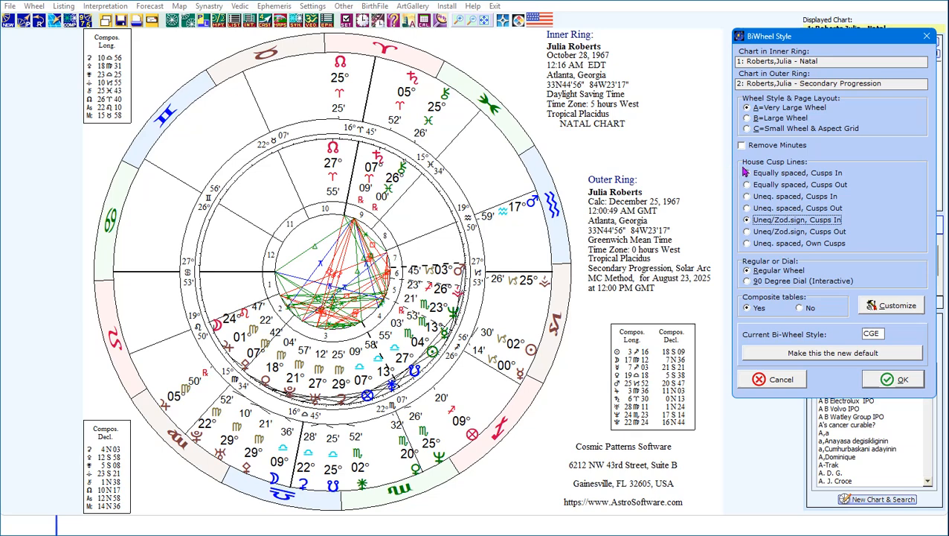
{"action": "left_click", "coordinate": [747, 233]}
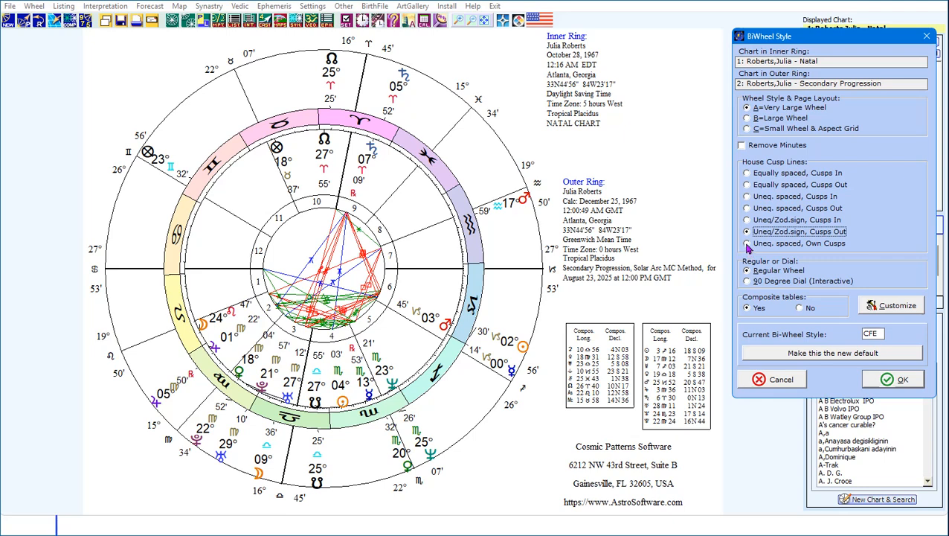
{"action": "left_click", "coordinate": [747, 245]}
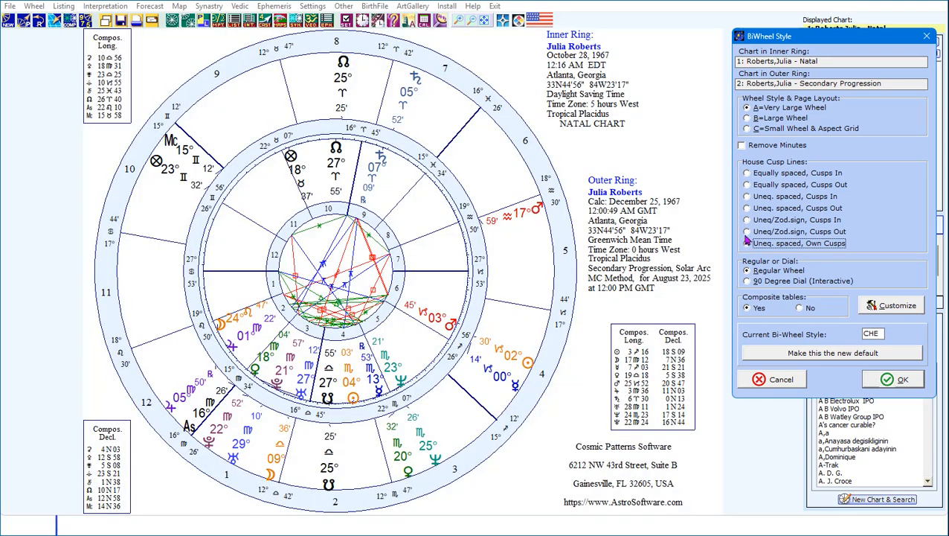
{"action": "left_click", "coordinate": [747, 221]}
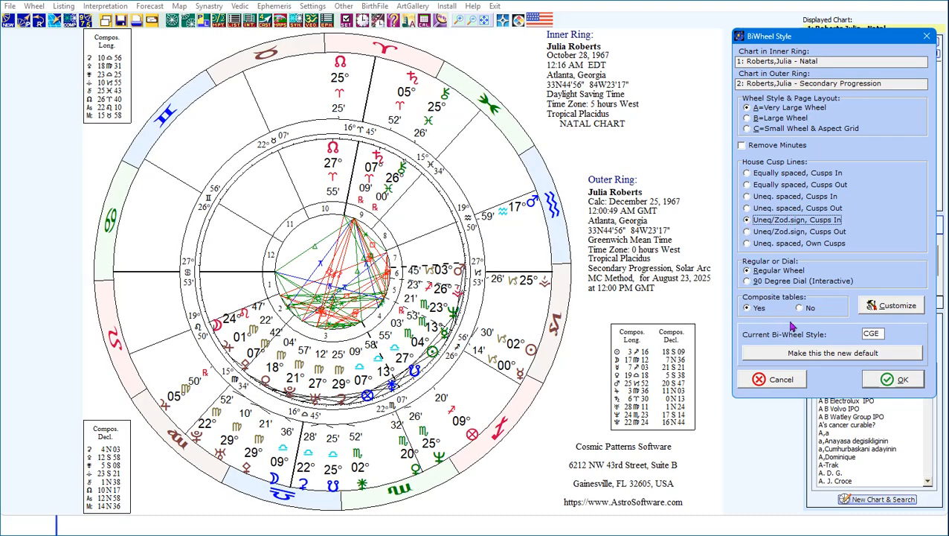
Try the 90 Degree Dial with Uneq/Zod.sign, Cusps In house lines, and return to the Regular Wheel with those cusp lines.
{"action": "left_click", "coordinate": [747, 281]}
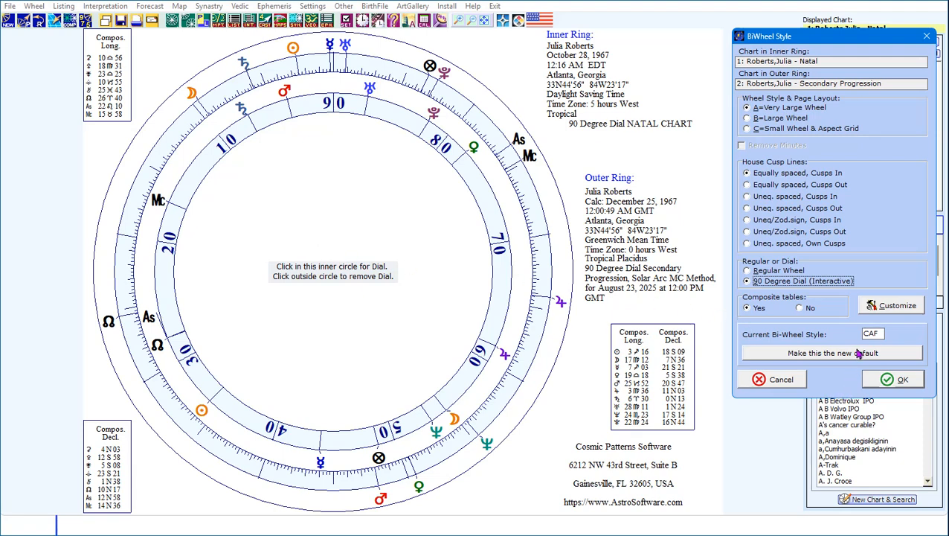
{"action": "left_click", "coordinate": [748, 220]}
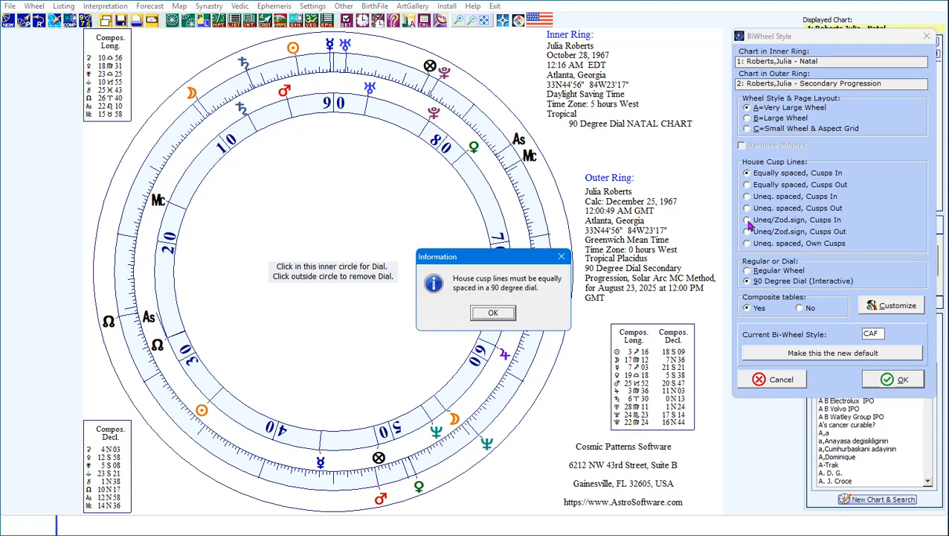
{"action": "left_click", "coordinate": [512, 314]}
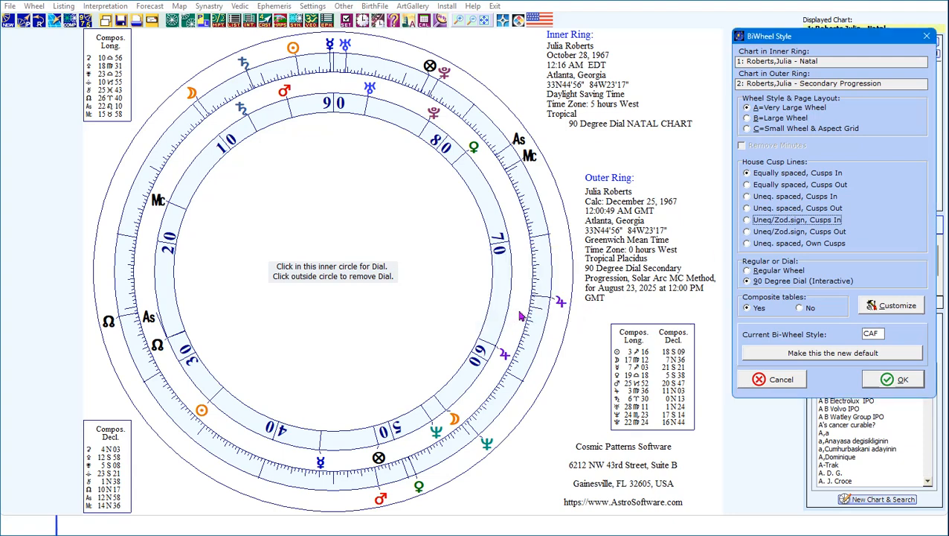
{"action": "left_click", "coordinate": [747, 271]}
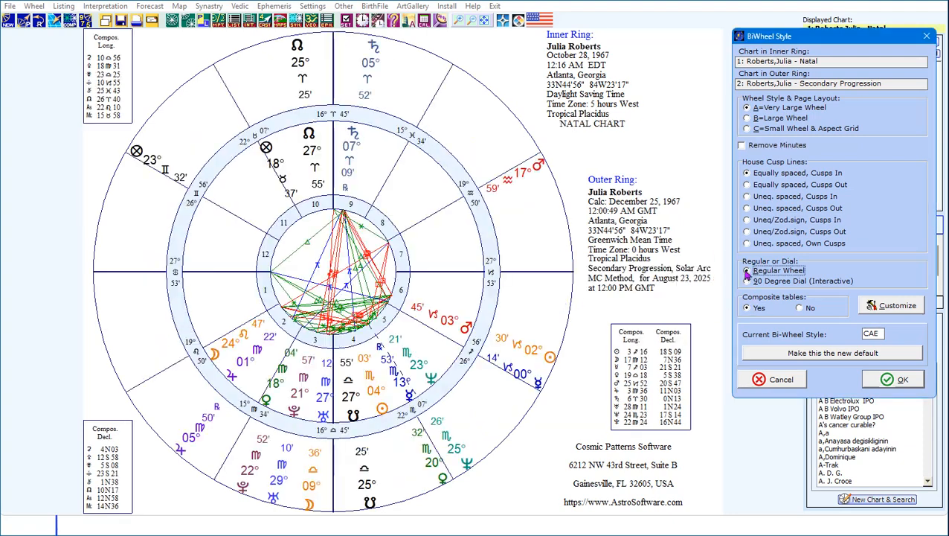
{"action": "left_click", "coordinate": [747, 220]}
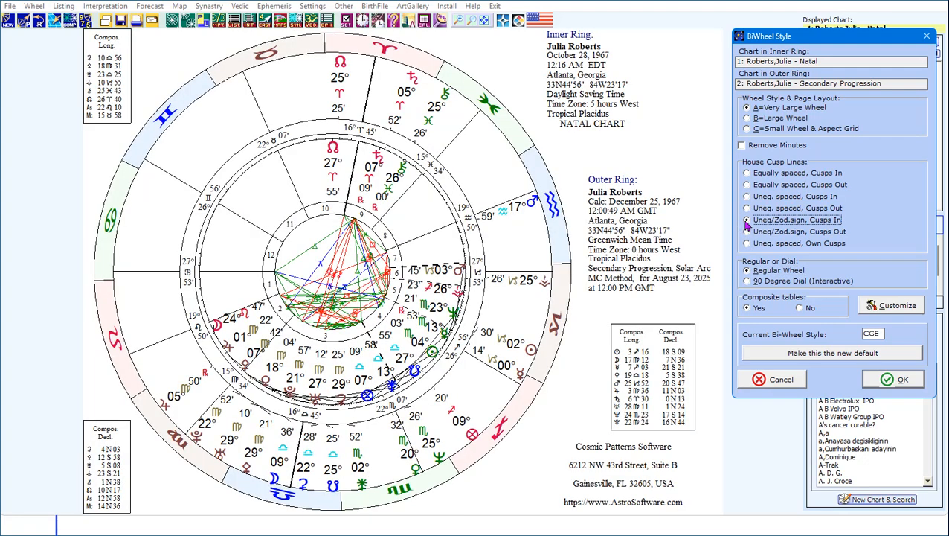
Apply the interactive 90 Degree Dial style to the BiWheel and rotate the dial's pointer to about 15°14'.
{"action": "left_click", "coordinate": [746, 281]}
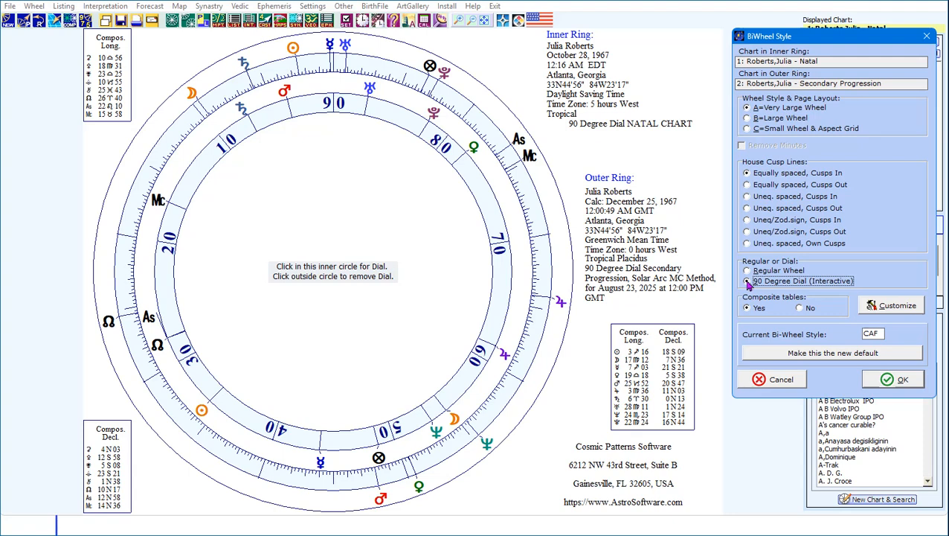
{"action": "left_click", "coordinate": [890, 381]}
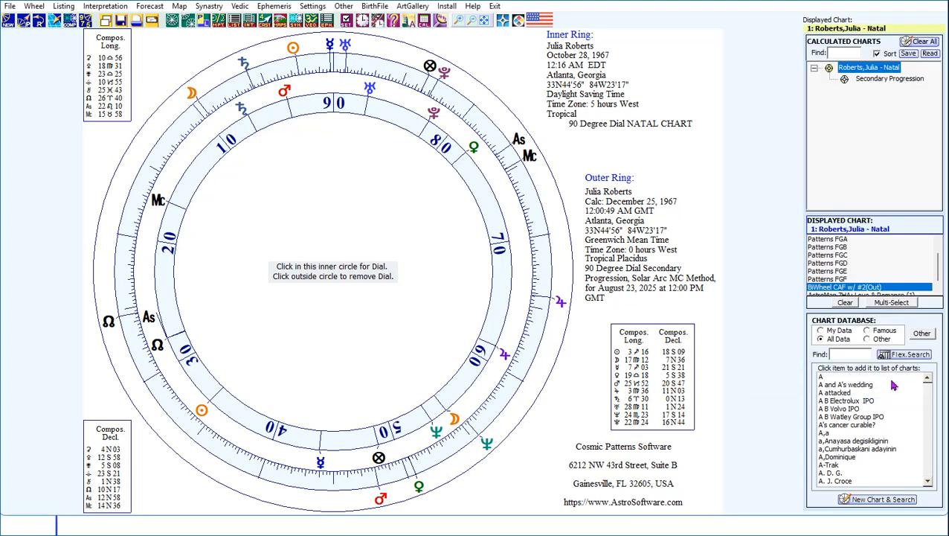
{"action": "left_click", "coordinate": [311, 261]}
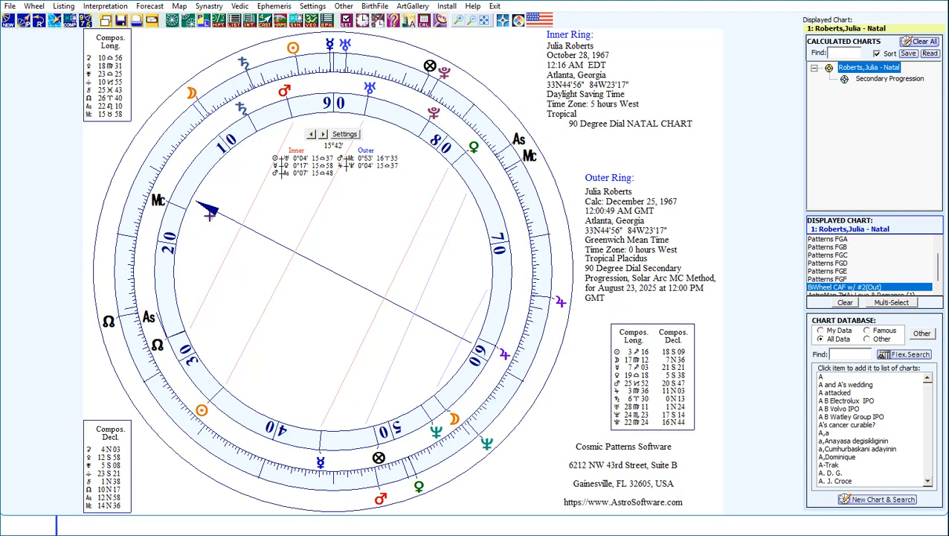
{"action": "left_click_drag", "start_coordinate": [208, 209], "coordinate": [227, 233]}
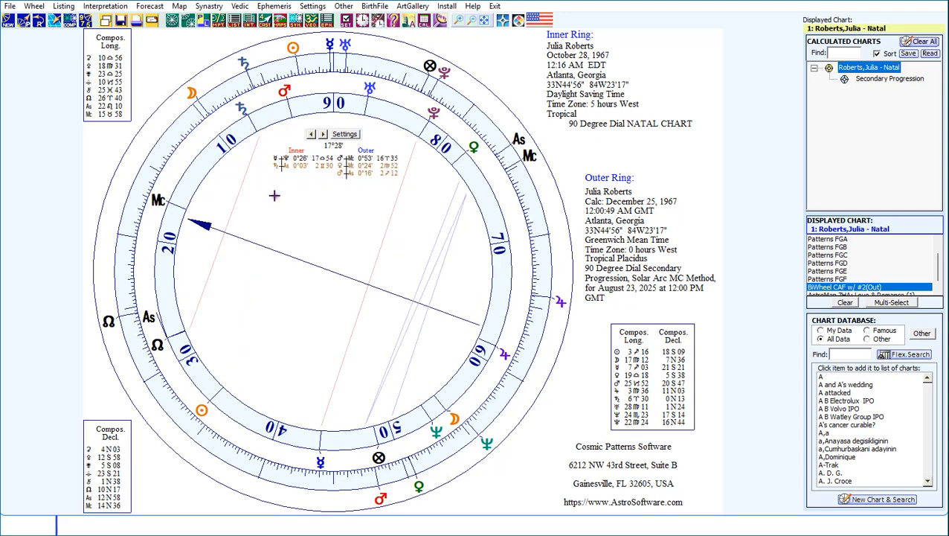
{"action": "left_click_drag", "start_coordinate": [199, 225], "coordinate": [216, 207]}
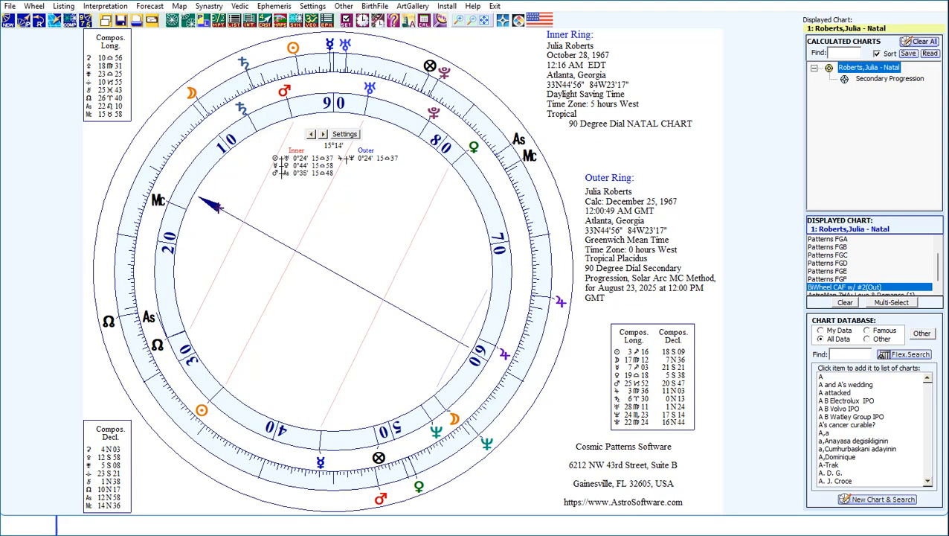
Restyle the natal and Secondary Progression BiWheel as a Regular Wheel with Uneq. spaced, Cusps Out house lines.
{"action": "left_click", "coordinate": [429, 276]}
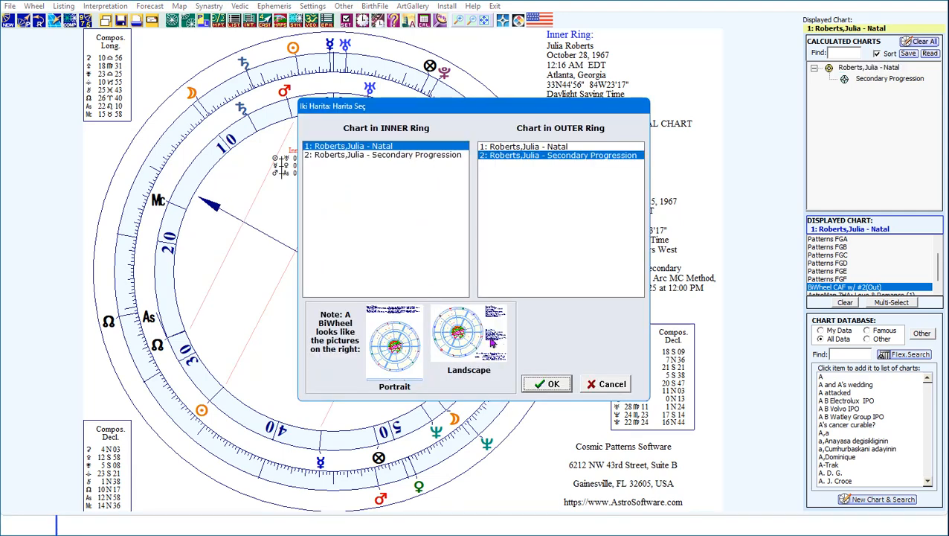
{"action": "left_click", "coordinate": [543, 382]}
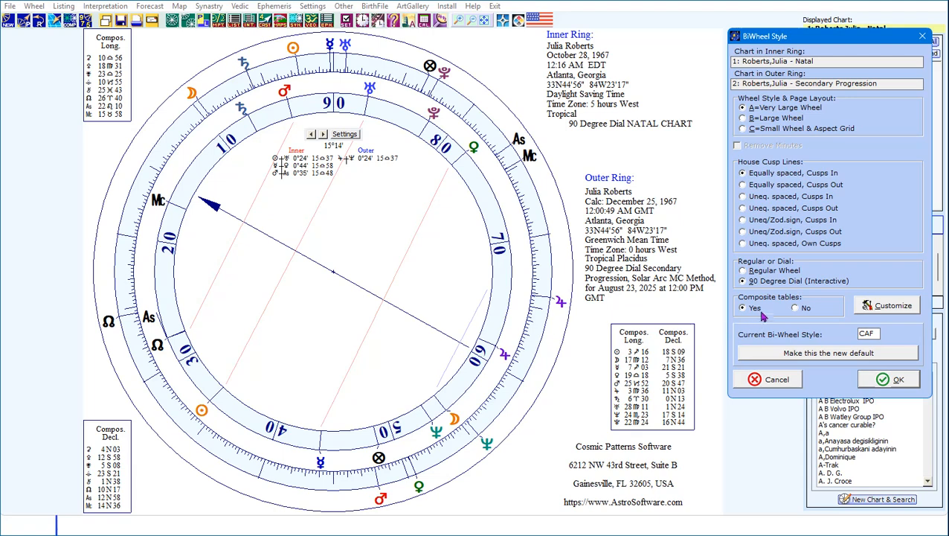
{"action": "left_click", "coordinate": [743, 271]}
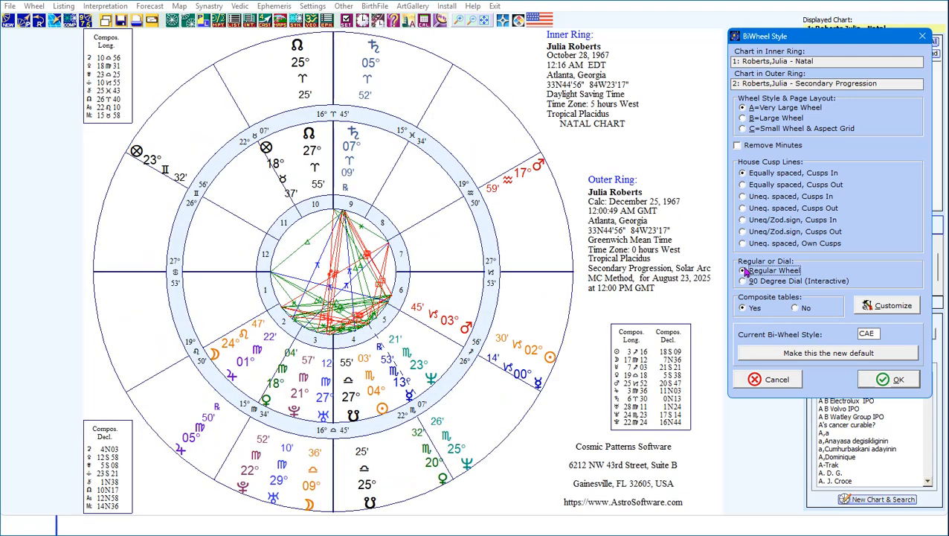
{"action": "left_click", "coordinate": [751, 222]}
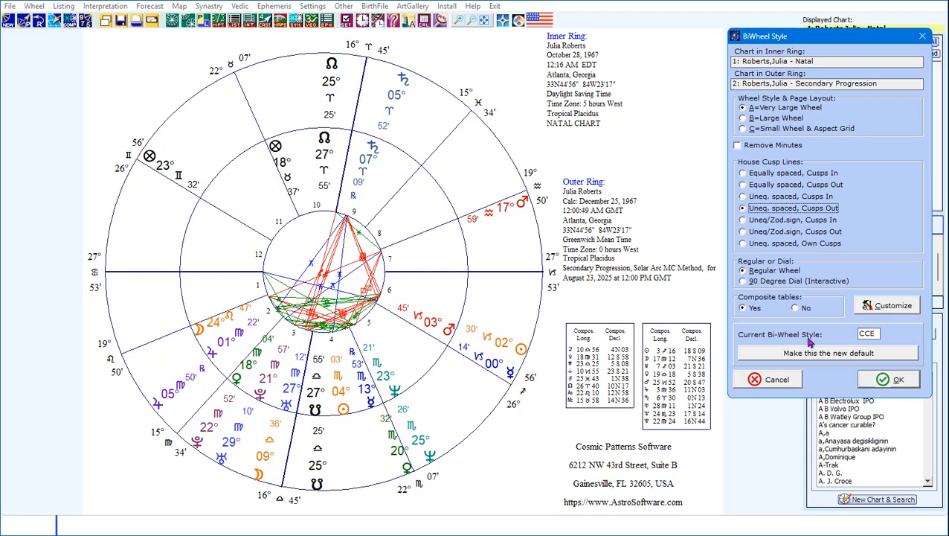
{"action": "left_click_drag", "start_coordinate": [872, 334], "coordinate": [856, 333]}
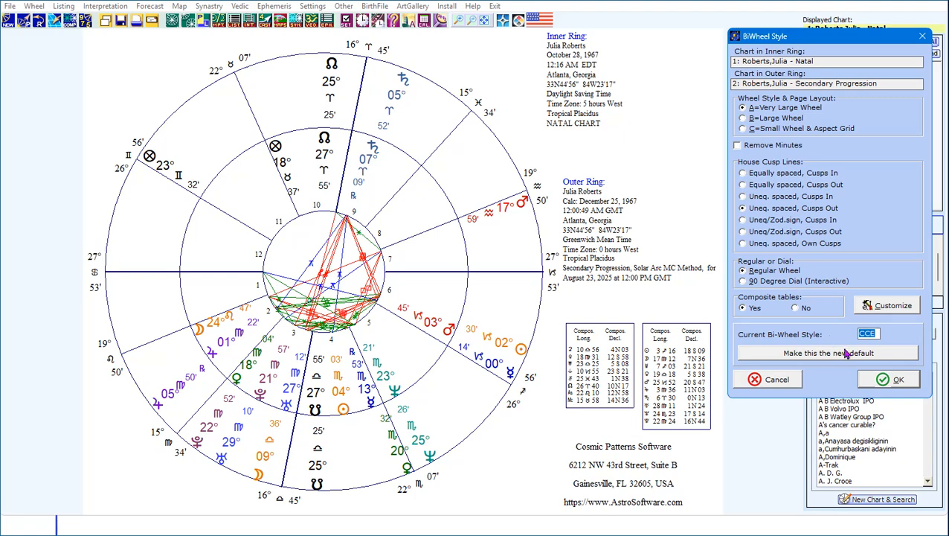
Preview Uneq/Zod.sign, Cusps In on the BiWheel, then apply the wheel with Uneq. spaced, Cusps Out lines.
{"action": "left_click", "coordinate": [743, 219]}
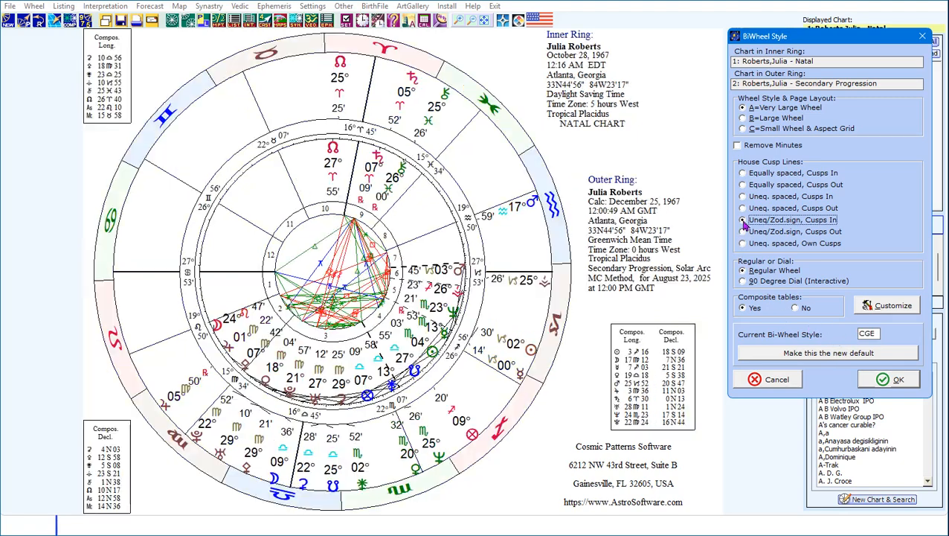
{"action": "left_click", "coordinate": [743, 208]}
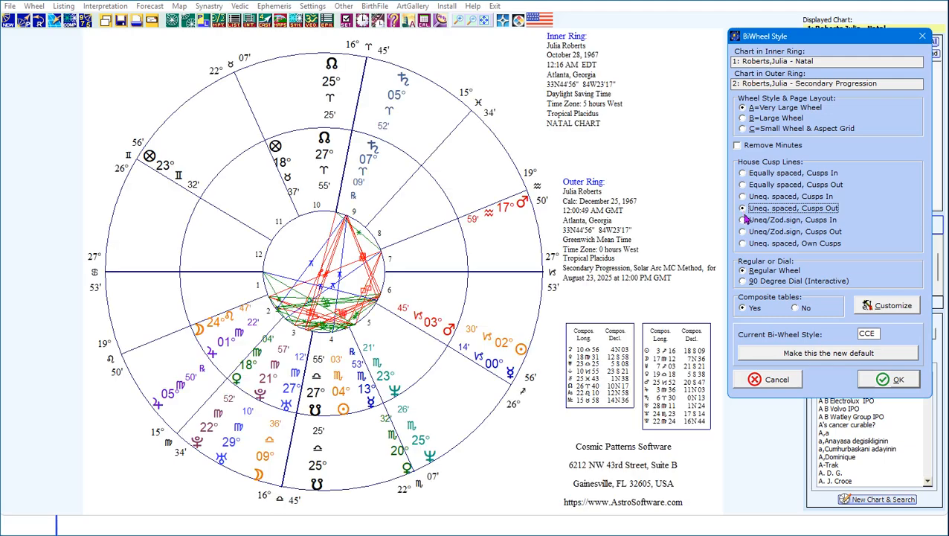
{"action": "double_click", "coordinate": [869, 334]}
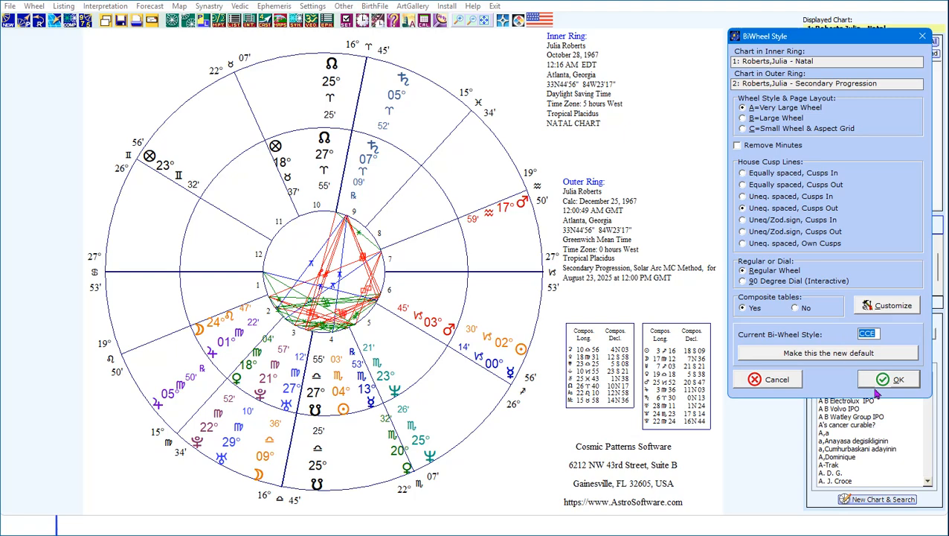
{"action": "left_click", "coordinate": [897, 381]}
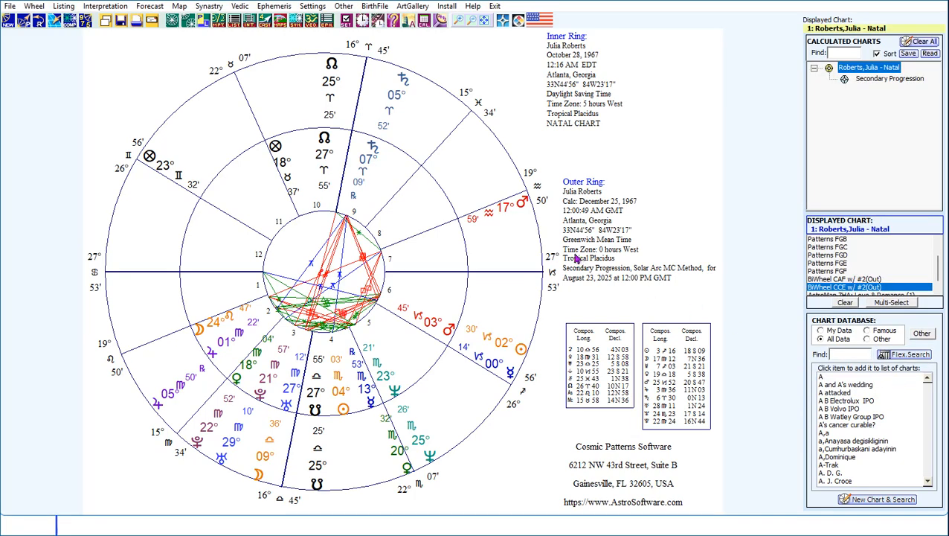
{"action": "left_click", "coordinate": [187, 21]}
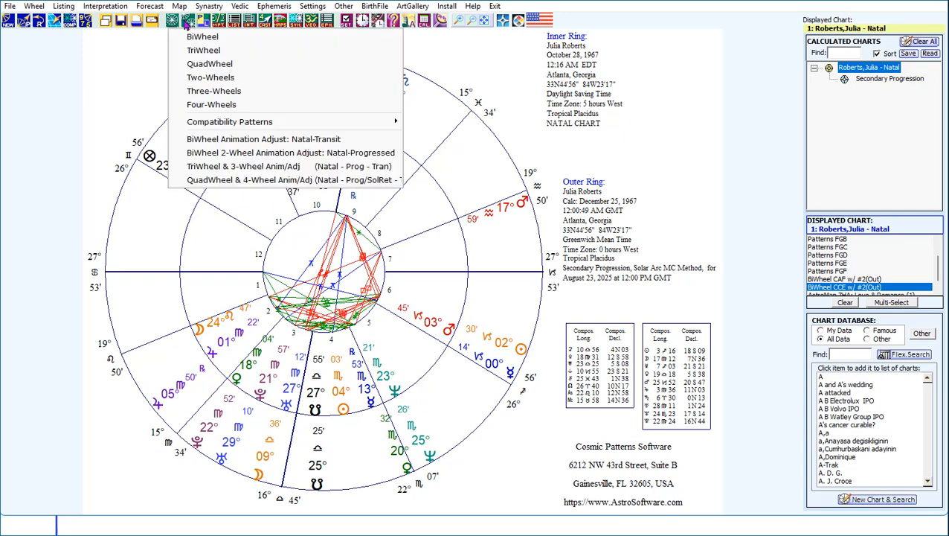
{"action": "left_click", "coordinate": [442, 139]}
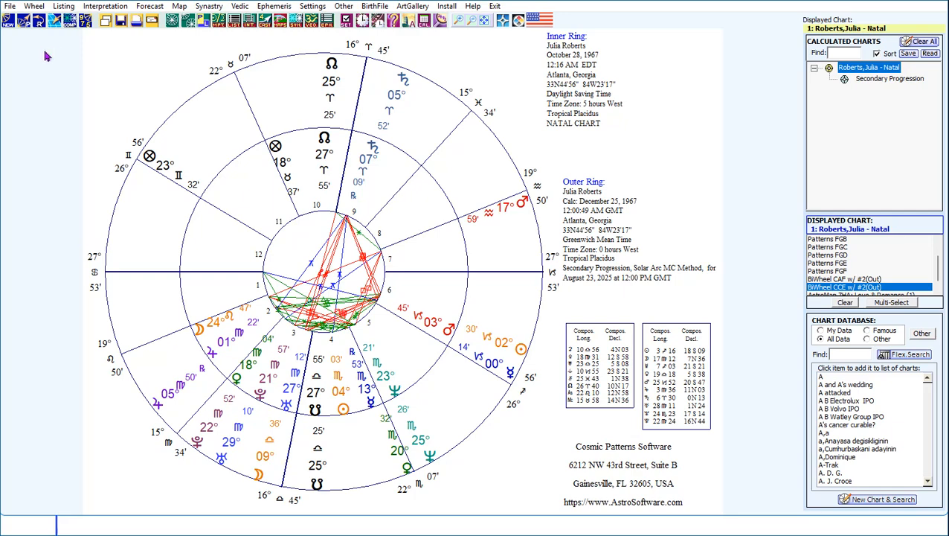
Calculate one Solar Return chart for 2025 in Atlanta, Georgia, from the natal chart.
{"action": "left_click", "coordinate": [39, 21]}
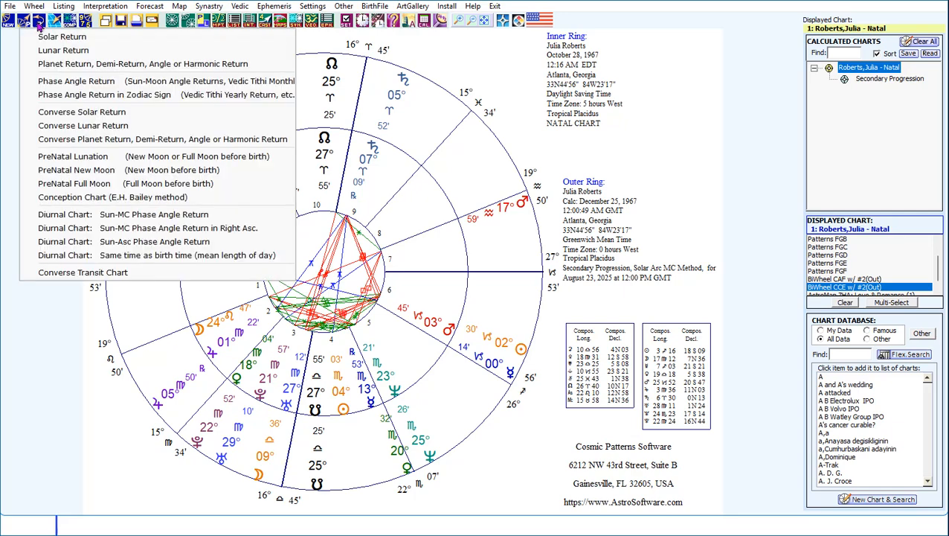
{"action": "left_click", "coordinate": [54, 41]}
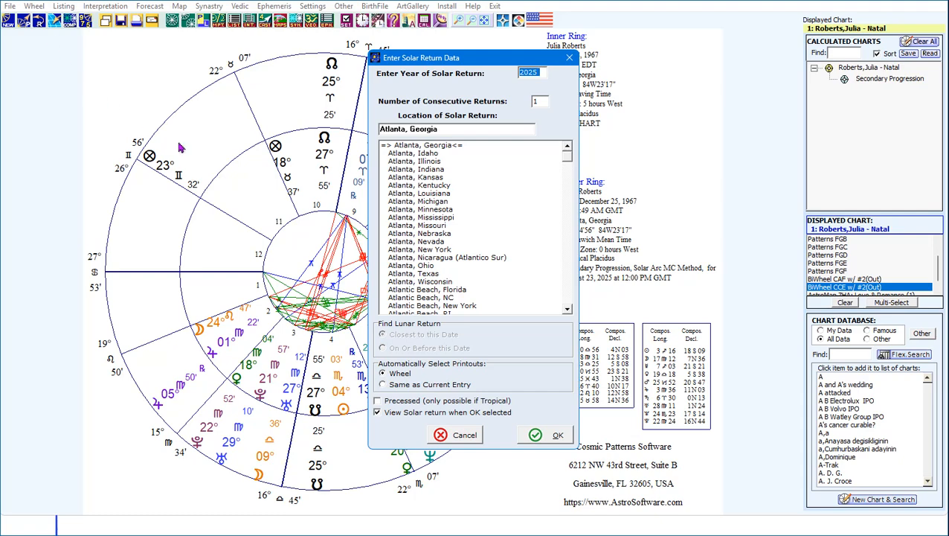
{"action": "left_click", "coordinate": [554, 436]}
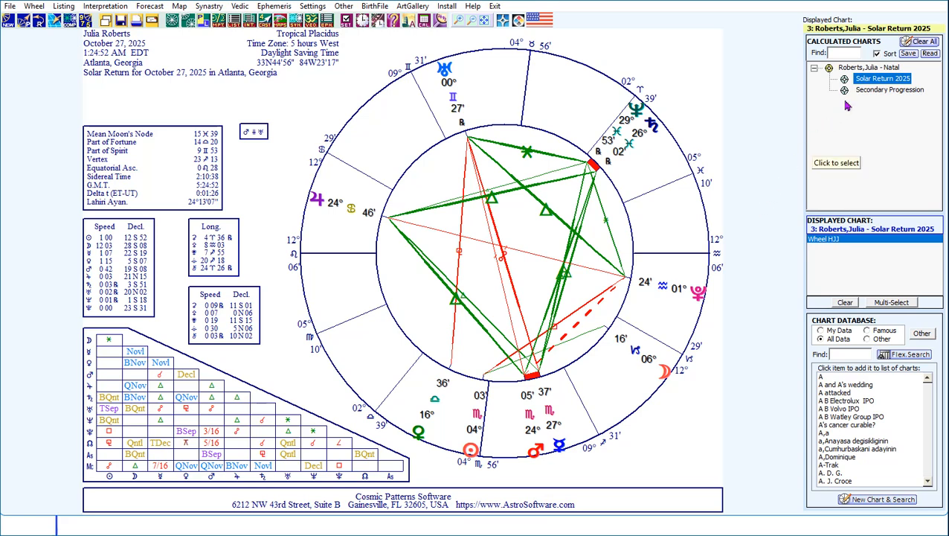
Return to the natal chart and add a current transit chart using Quick Select.
{"action": "left_click", "coordinate": [853, 69]}
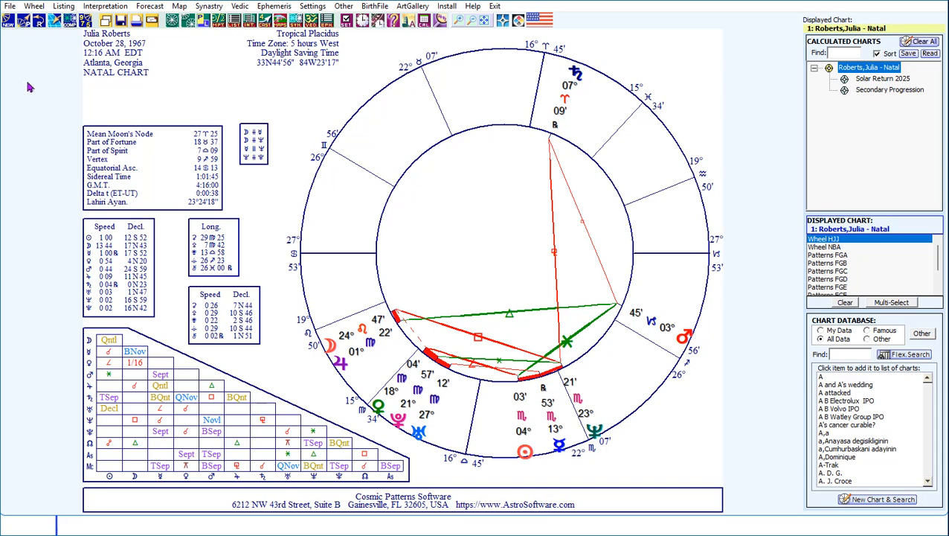
{"action": "left_click", "coordinate": [8, 21]}
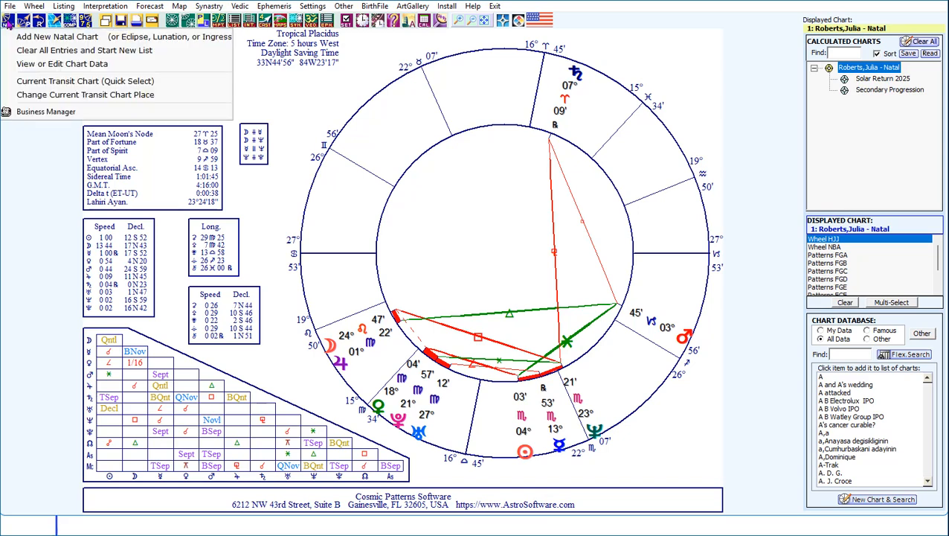
{"action": "left_click", "coordinate": [64, 82]}
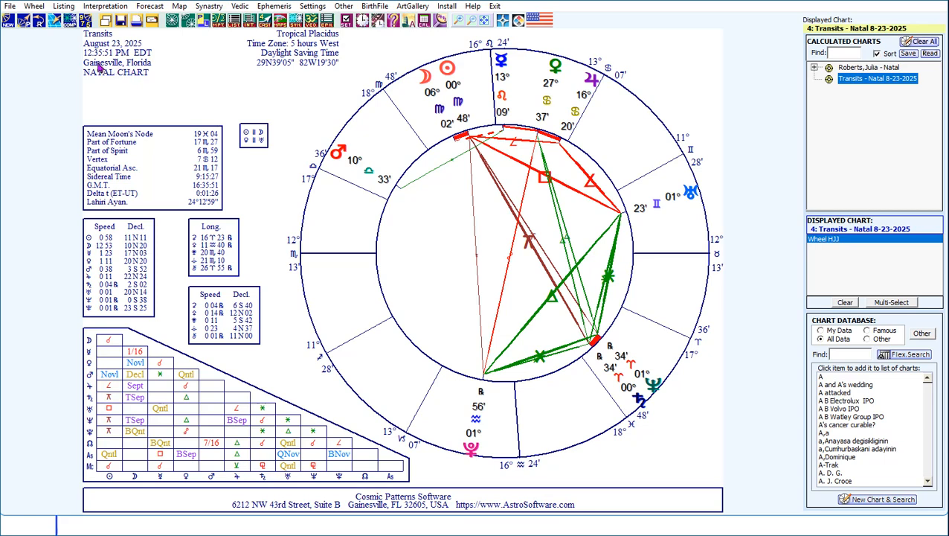
{"action": "left_click", "coordinate": [9, 20]}
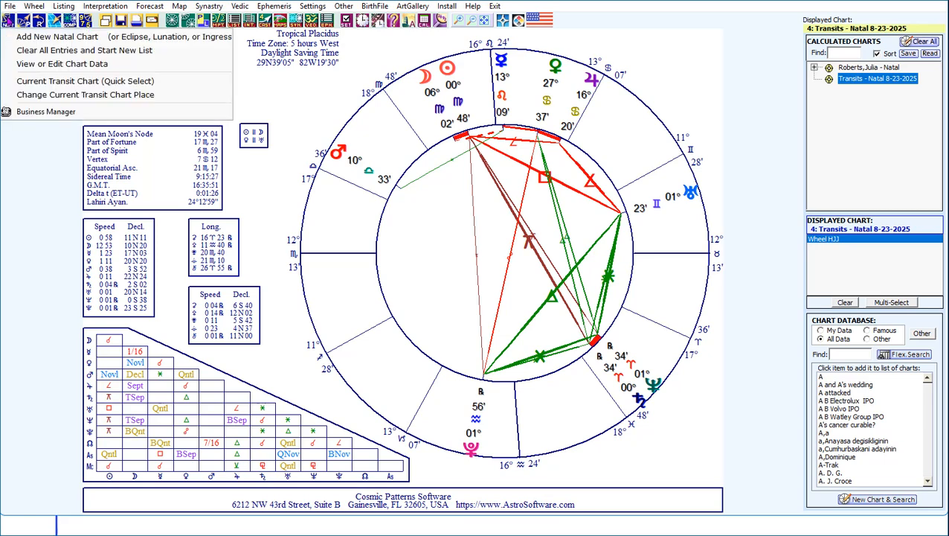
{"action": "left_click", "coordinate": [49, 95]}
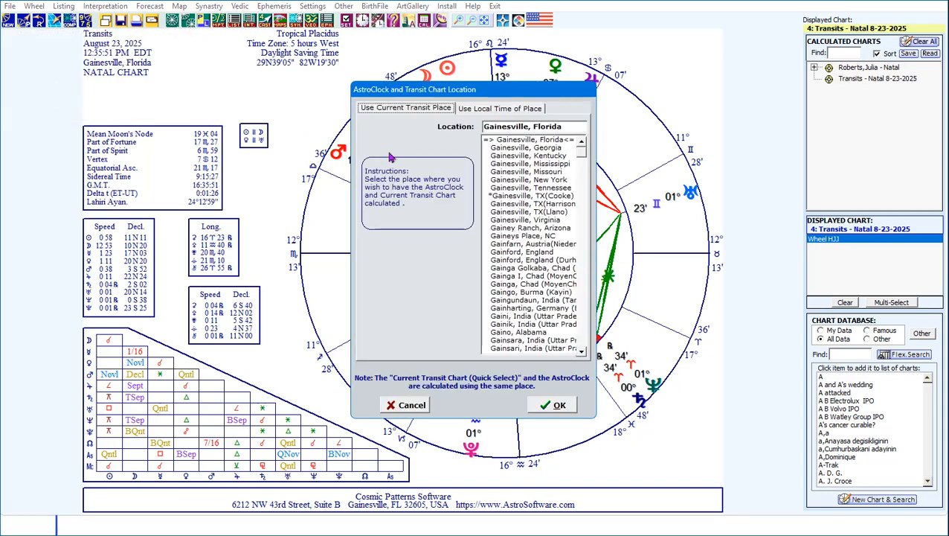
{"action": "left_click", "coordinate": [563, 126]}
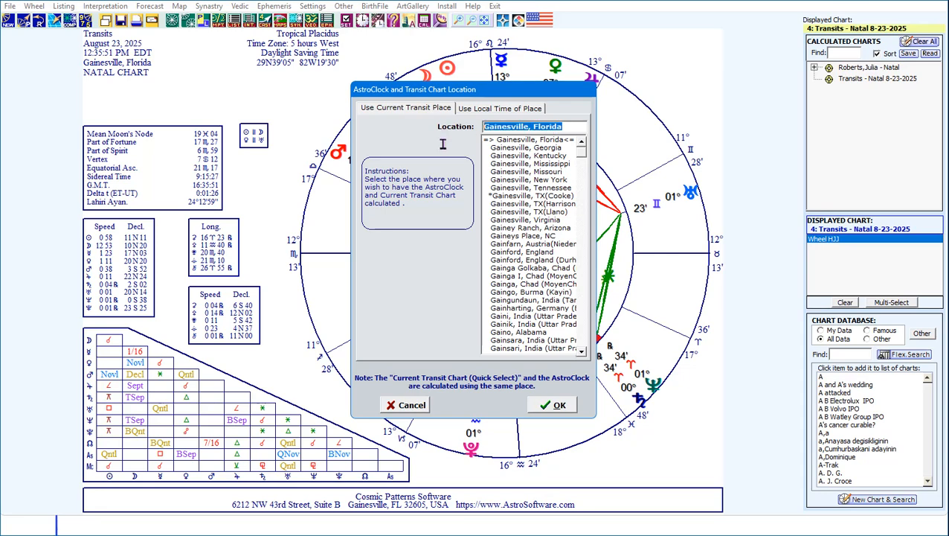
{"action": "type", "text": "Ist"}
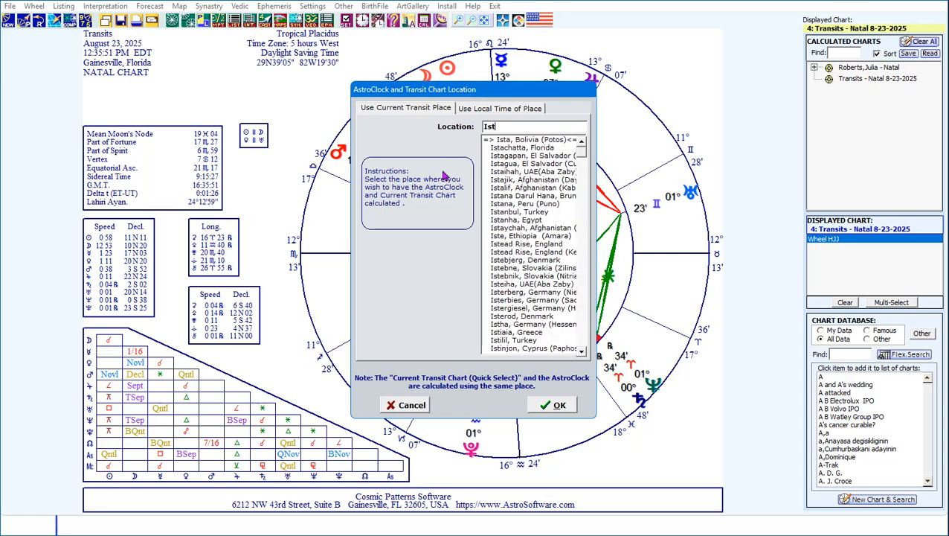
{"action": "type", "text": "anb"}
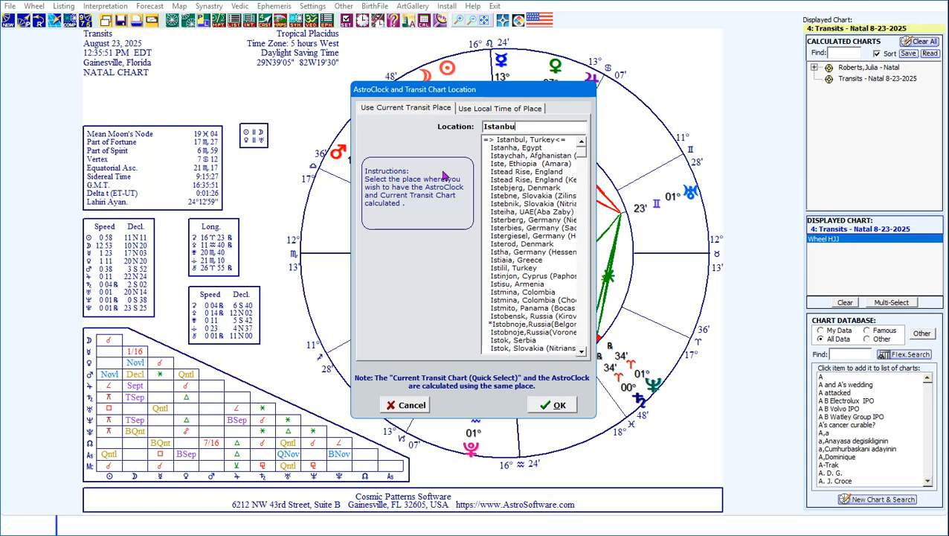
{"action": "type", "text": "ul, Turkey"}
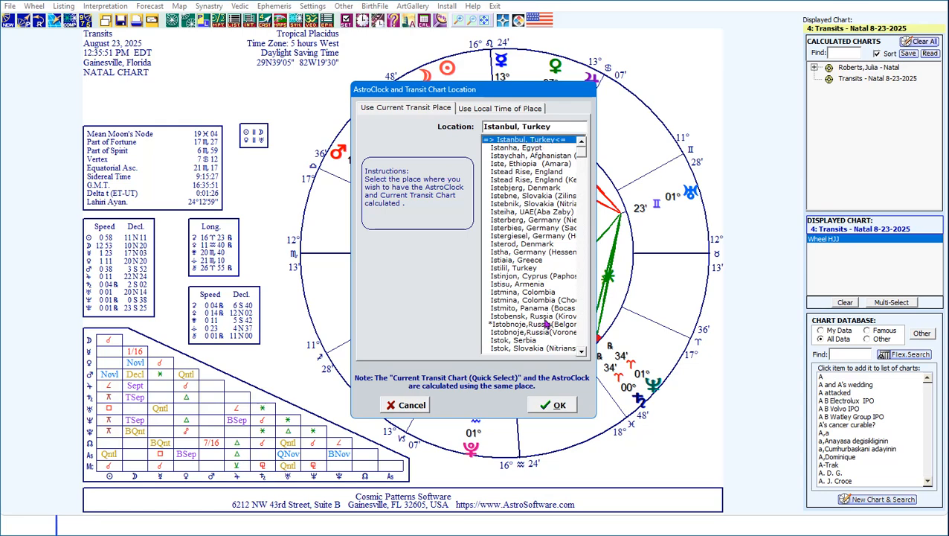
{"action": "left_click", "coordinate": [409, 409]}
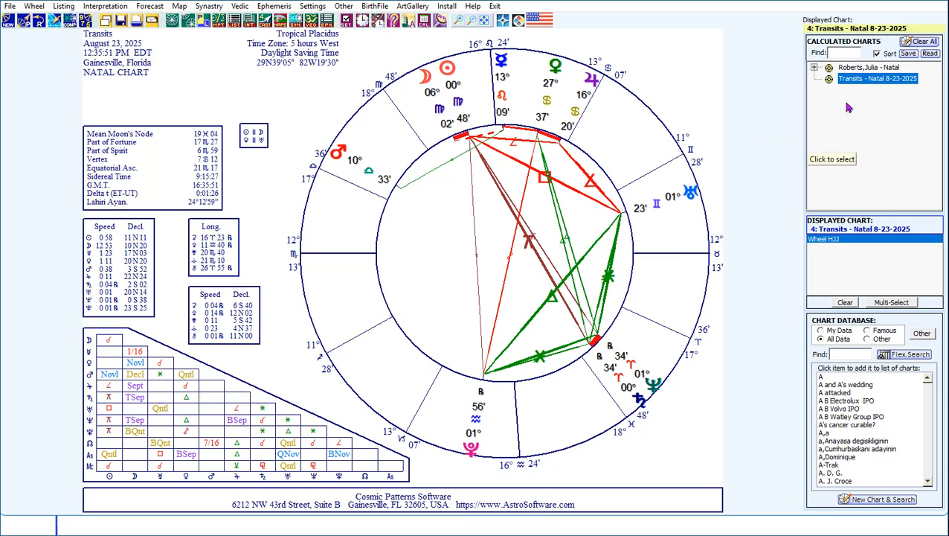
Expand the natal entry in the calculated charts to show its derived charts, and display the natal chart.
{"action": "left_click", "coordinate": [815, 68]}
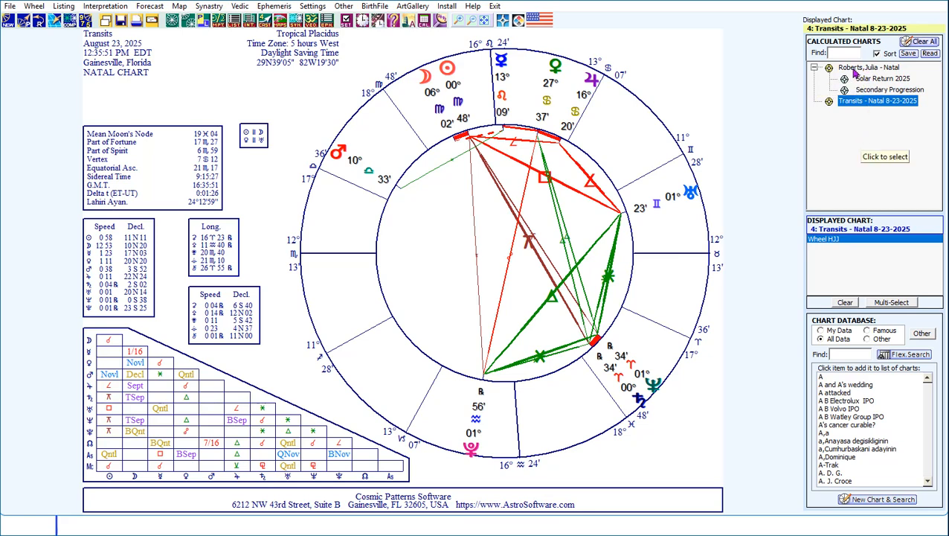
{"action": "left_click", "coordinate": [814, 67]}
{"action": "left_click", "coordinate": [815, 68]}
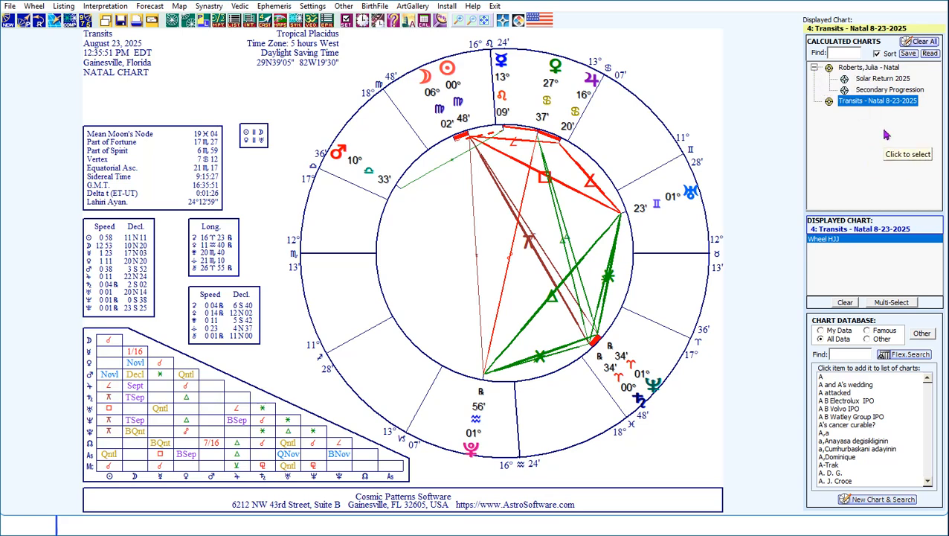
{"action": "left_click", "coordinate": [867, 68]}
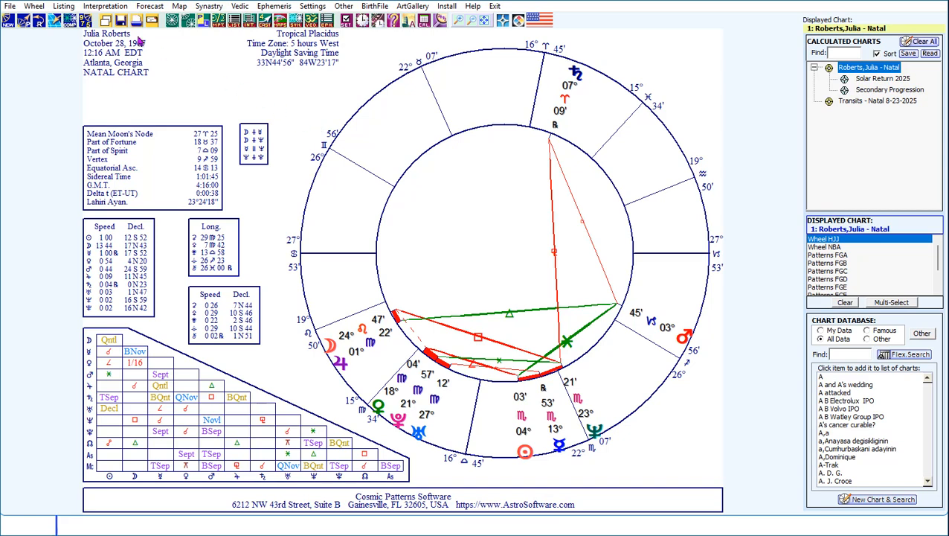
Create a TriWheel with the natal chart inside, Secondary Progression in the middle and the 8-23-2025 transits outside.
{"action": "left_click", "coordinate": [189, 21]}
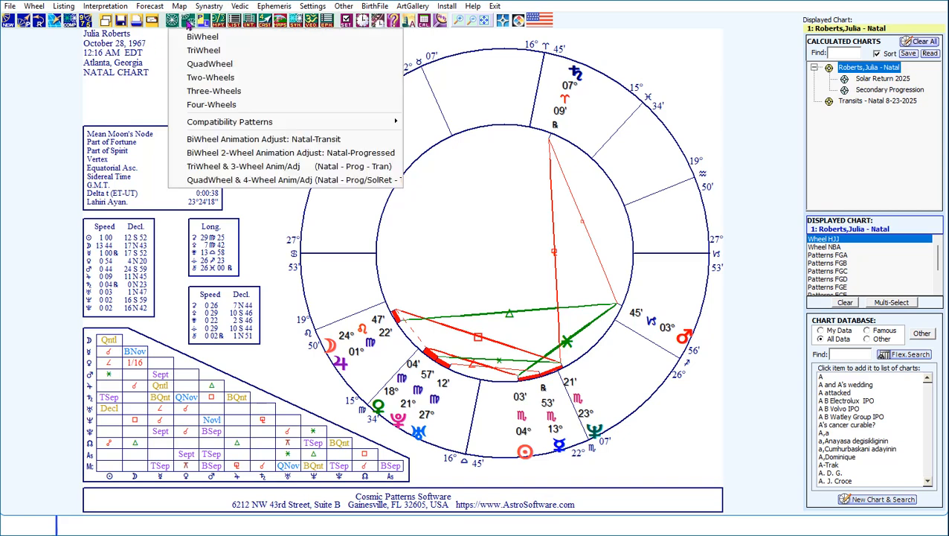
{"action": "left_click", "coordinate": [203, 50]}
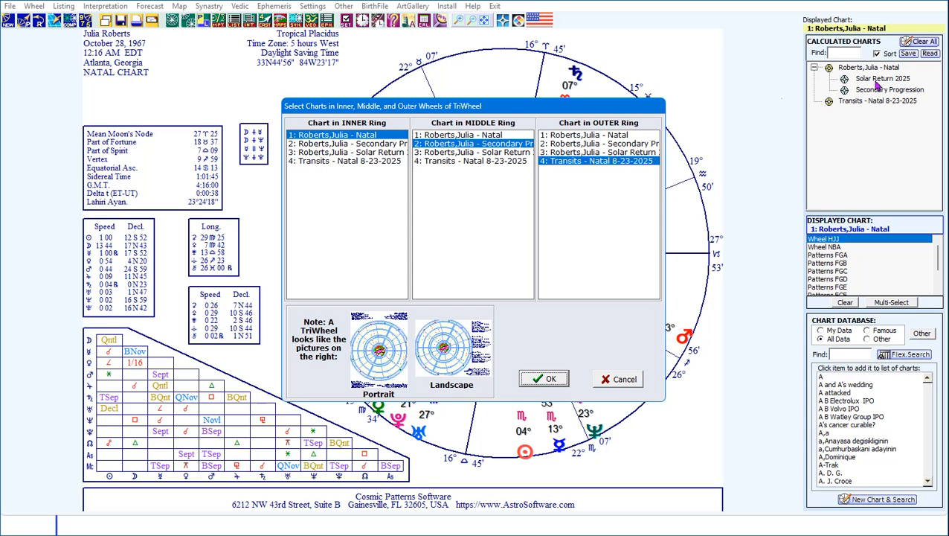
{"action": "left_click", "coordinate": [352, 135]}
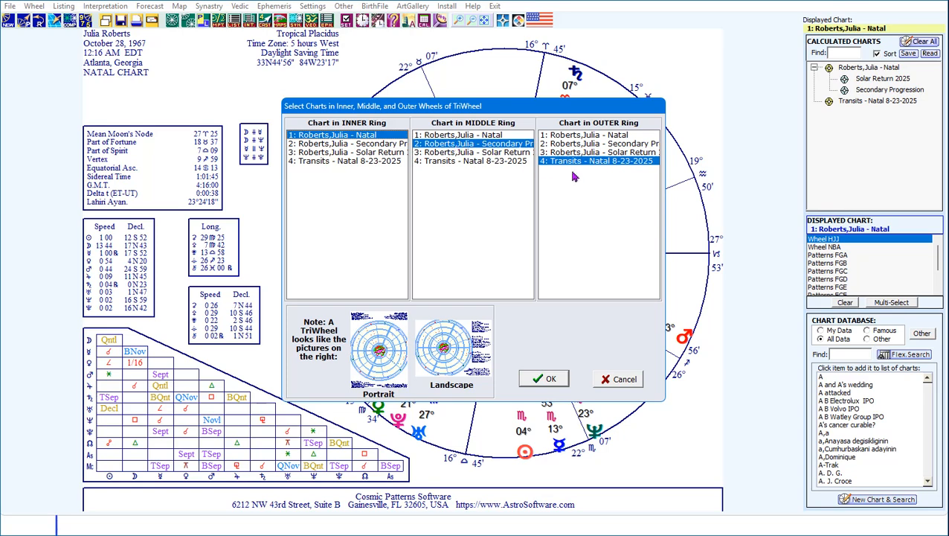
{"action": "left_click", "coordinate": [587, 154]}
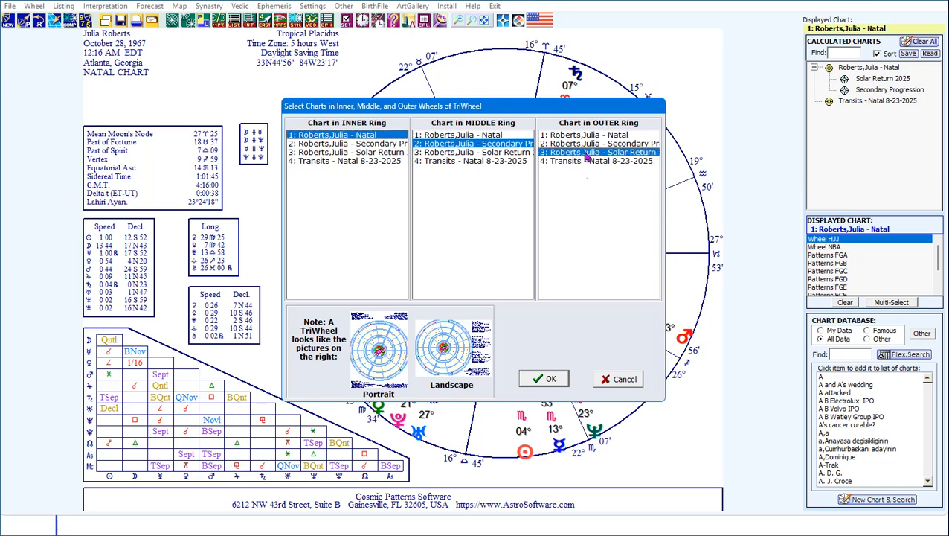
{"action": "left_click", "coordinate": [570, 162]}
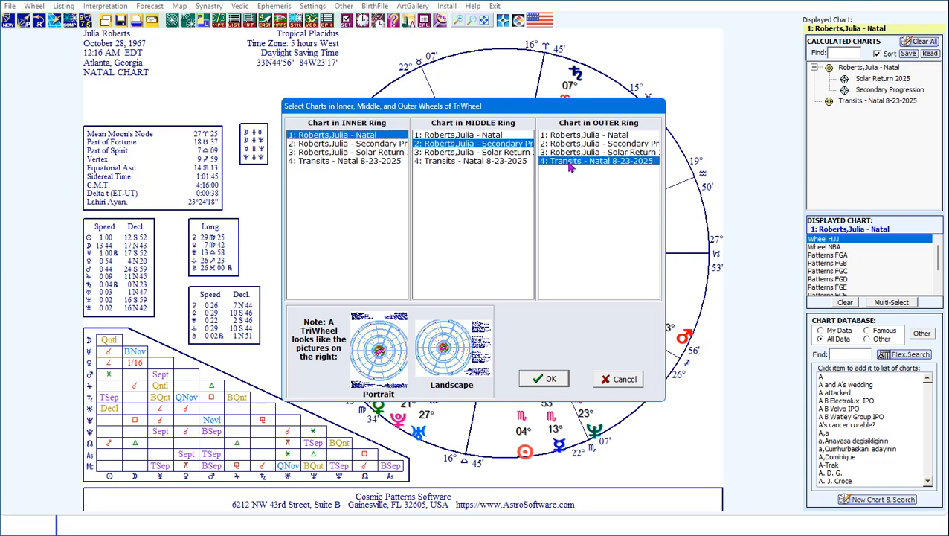
{"action": "left_click", "coordinate": [542, 379]}
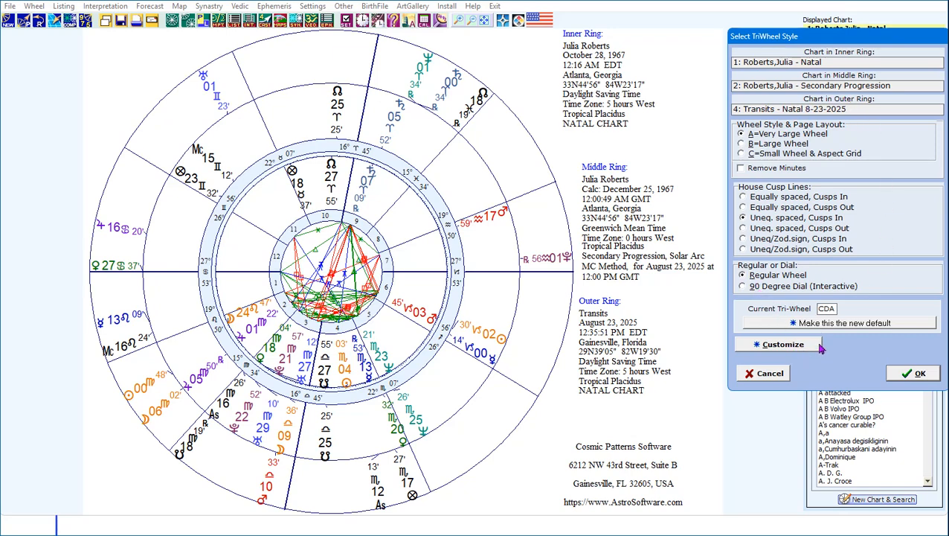
Preview the TriWheel with Remove Minutes enabled, then turn that option off again.
{"action": "left_click_drag", "start_coordinate": [836, 309], "coordinate": [815, 310]}
{"action": "left_click", "coordinate": [741, 169]}
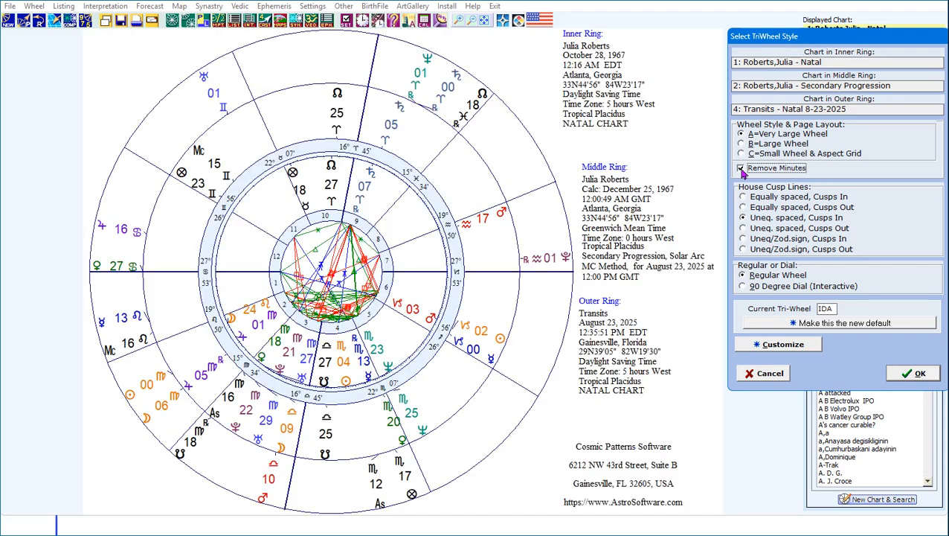
{"action": "left_click", "coordinate": [741, 169]}
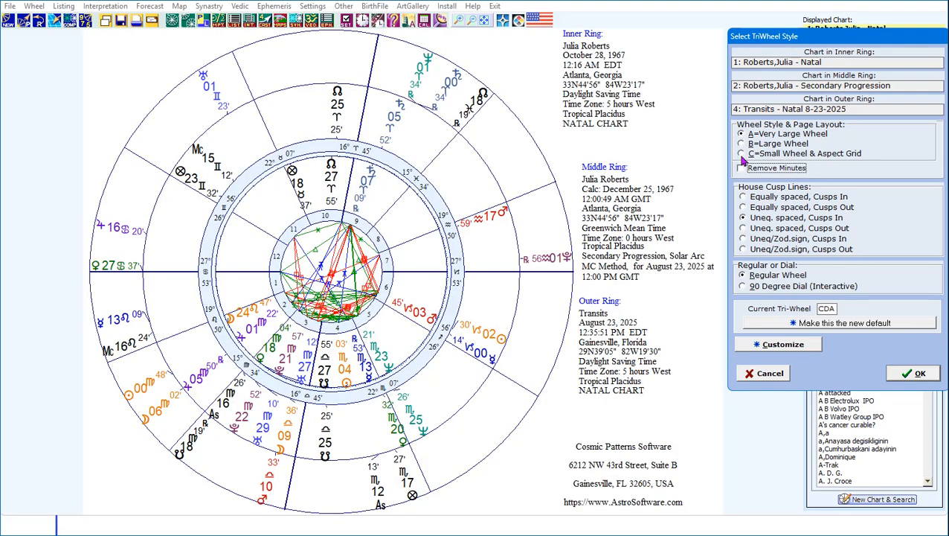
Preview the TriWheel in the Large Wheel and Small Wheel & Aspect Grid layouts, then return to Very Large Wheel.
{"action": "left_click", "coordinate": [743, 145]}
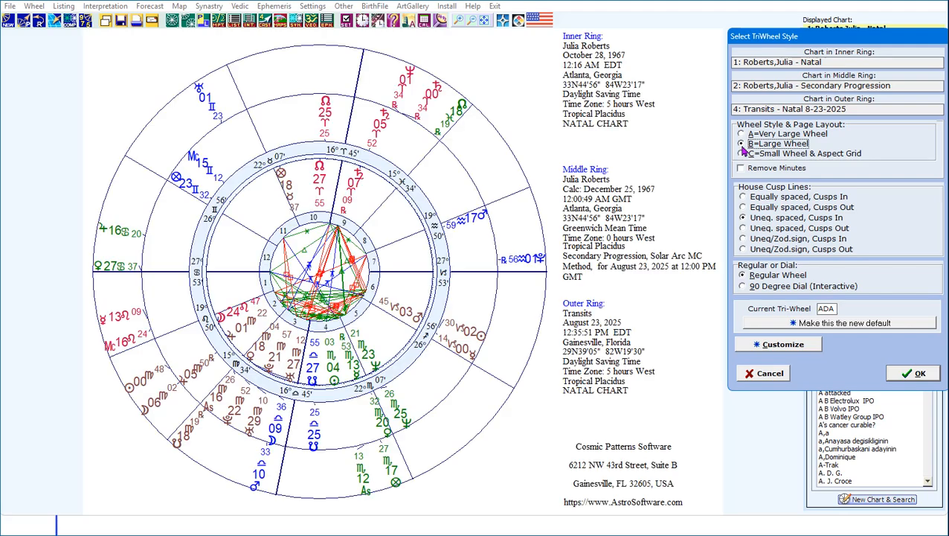
{"action": "left_click", "coordinate": [742, 153]}
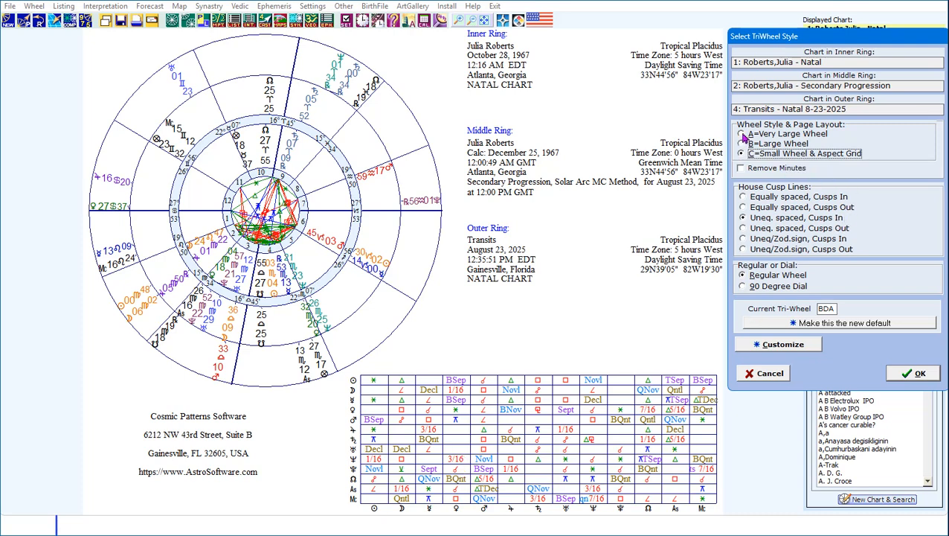
{"action": "left_click", "coordinate": [743, 134]}
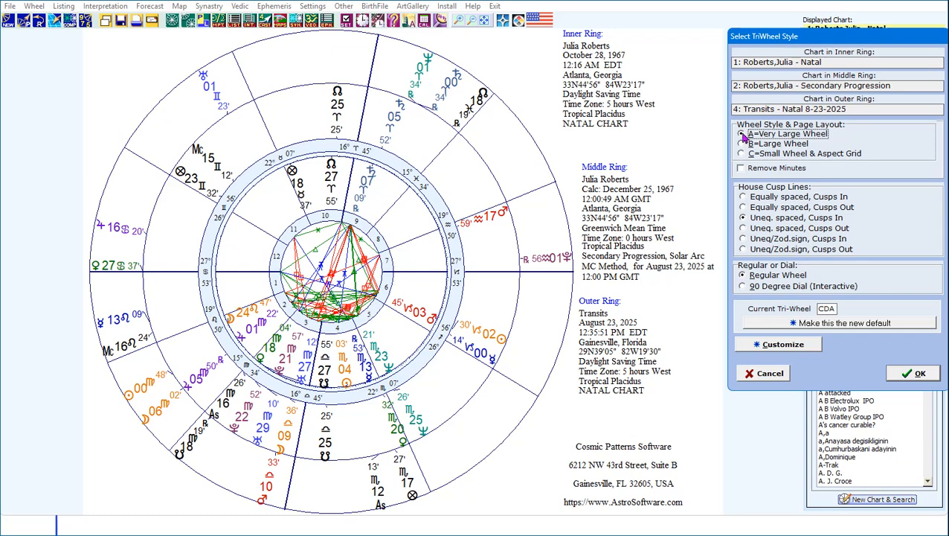
Preview the TriWheel with each House Cusp Lines style, from Equally spaced, Cusps In through Uneq/Zod.sign, Cusps Out.
{"action": "left_click", "coordinate": [743, 197]}
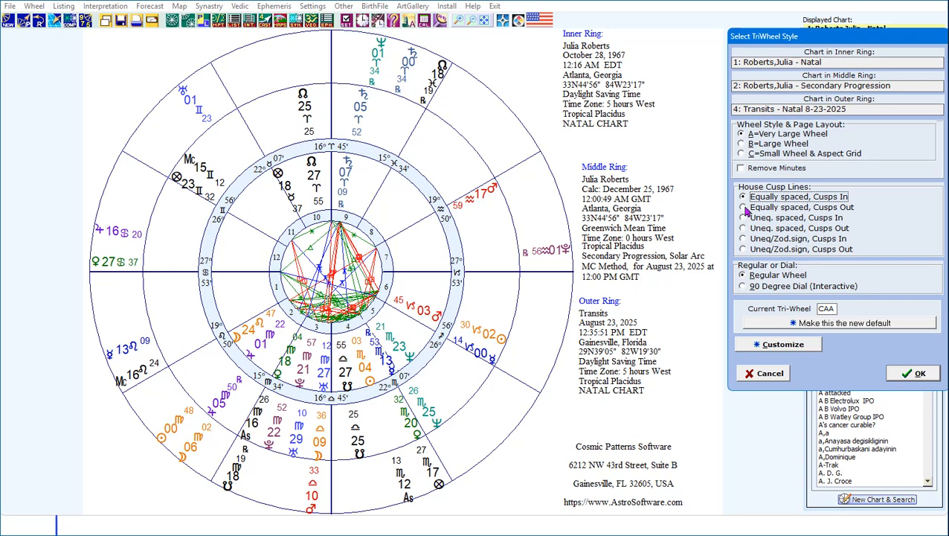
{"action": "left_click", "coordinate": [743, 209]}
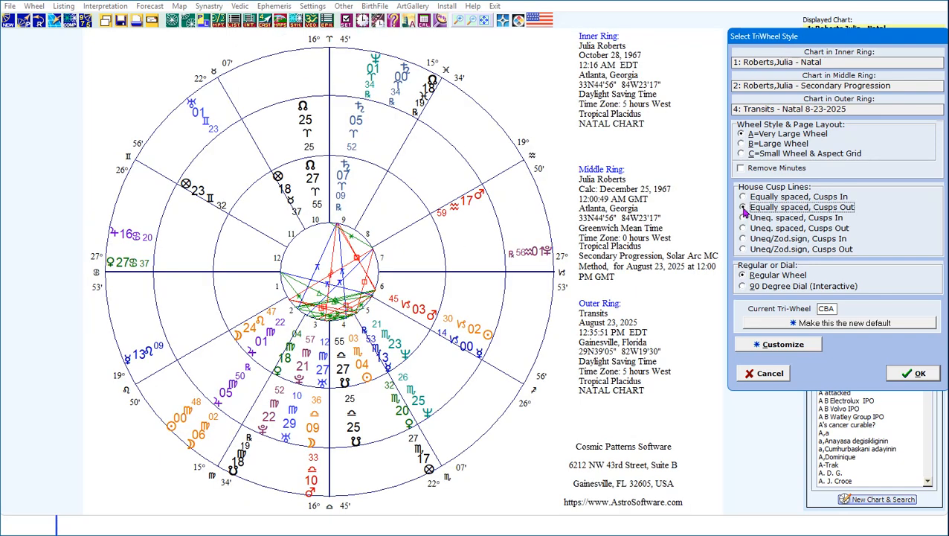
{"action": "left_click", "coordinate": [743, 218]}
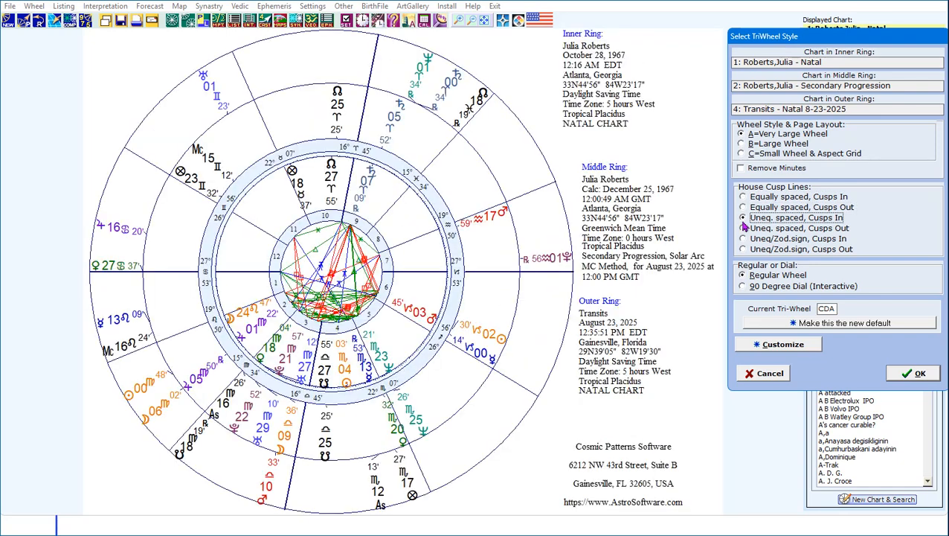
{"action": "left_click", "coordinate": [743, 228]}
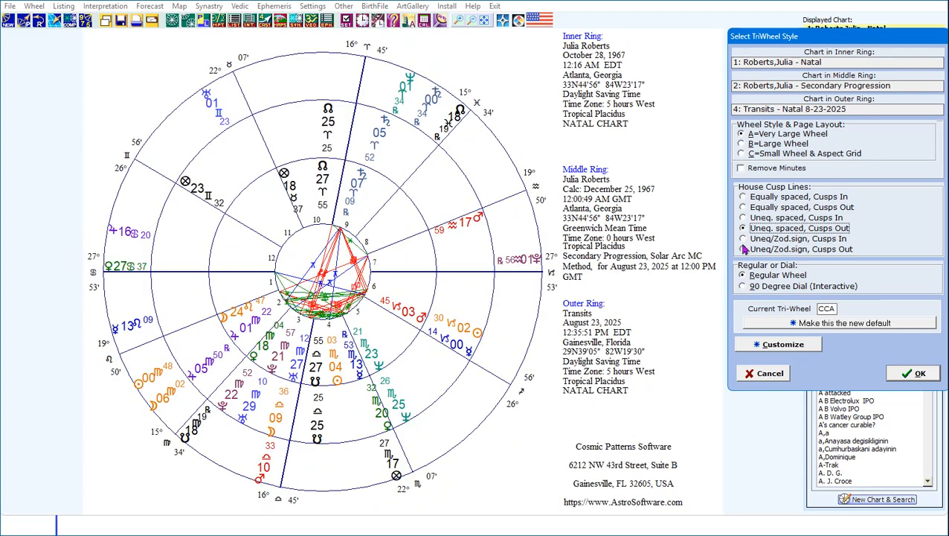
{"action": "left_click", "coordinate": [743, 238]}
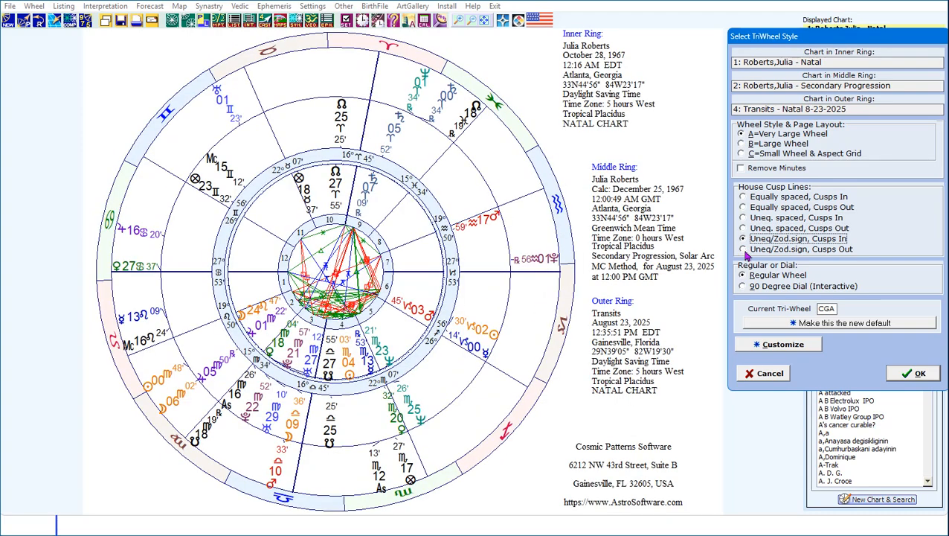
{"action": "left_click", "coordinate": [743, 250]}
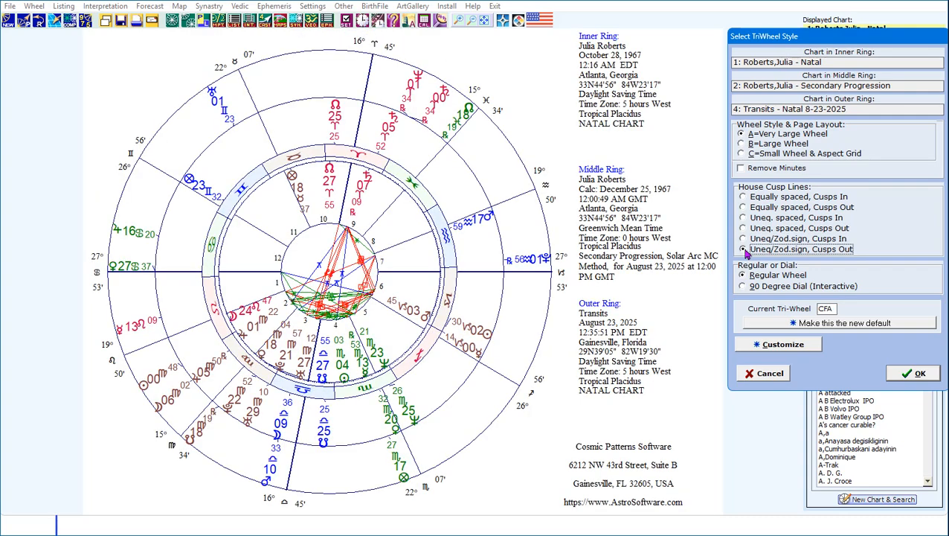
Set the TriWheel's house cusp lines to Equally spaced, Cusps In (style CAA) and display the wheel.
{"action": "left_click", "coordinate": [743, 197]}
{"action": "double_click", "coordinate": [829, 309]}
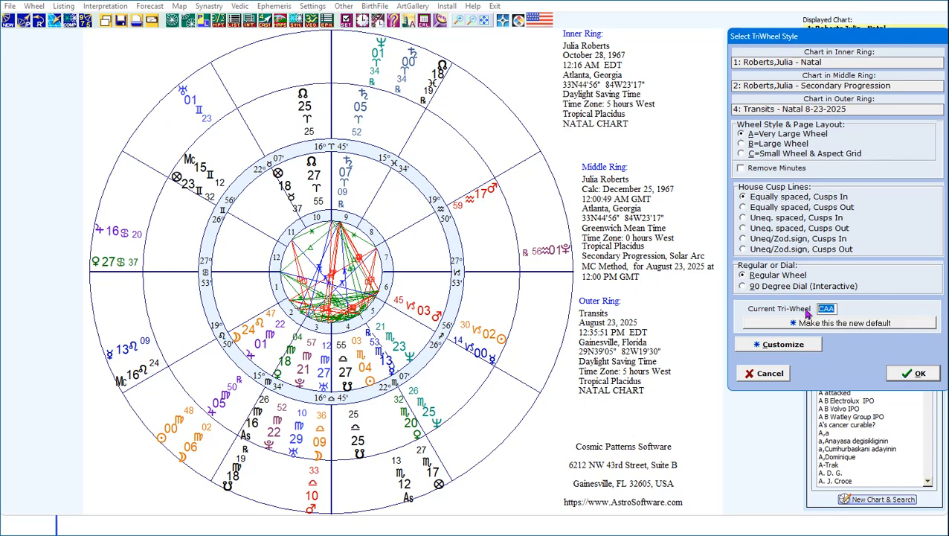
{"action": "type", "text": "CDA"}
{"action": "left_click", "coordinate": [913, 373]}
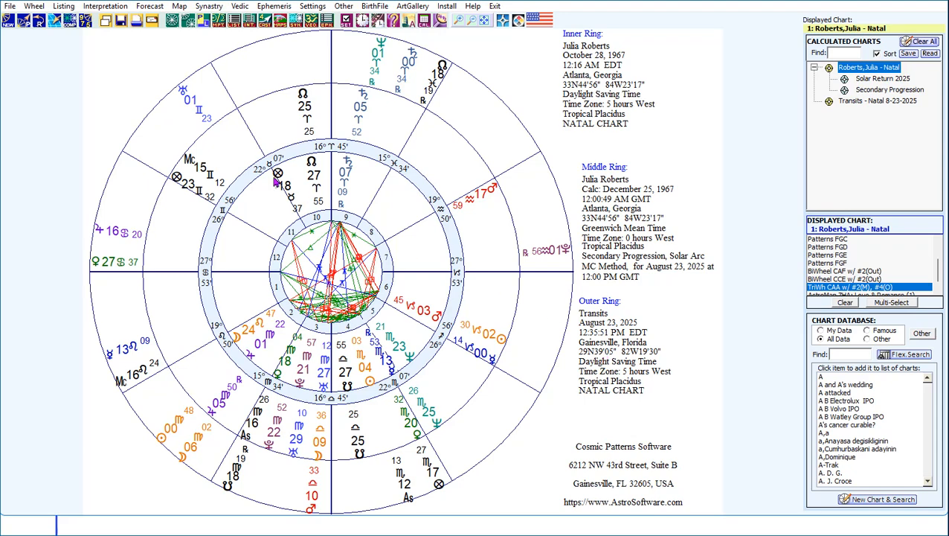
Create a QuadWheel with natal innermost, Secondary Progression inner-middle, Solar Return 2025 outer-middle and the 8-23-2025 transits outermost.
{"action": "left_click", "coordinate": [187, 22]}
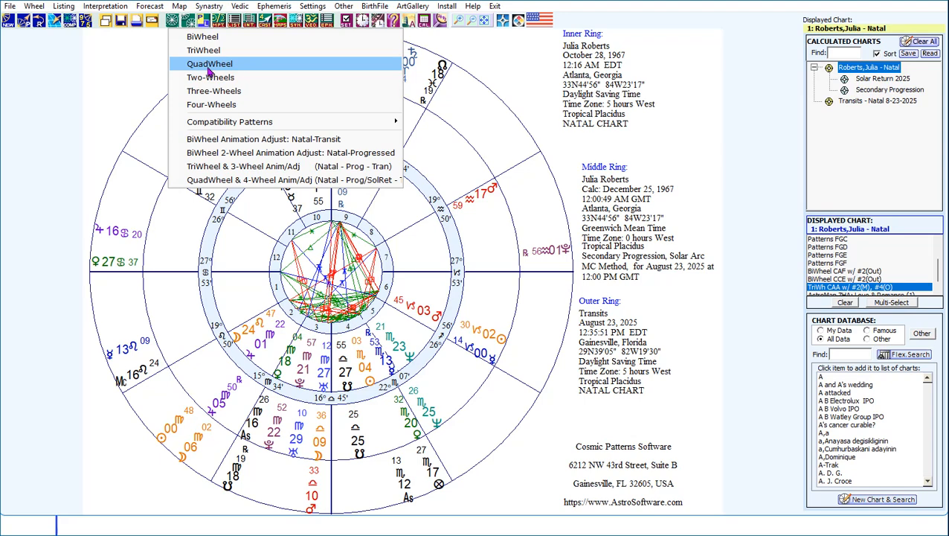
{"action": "left_click", "coordinate": [216, 68]}
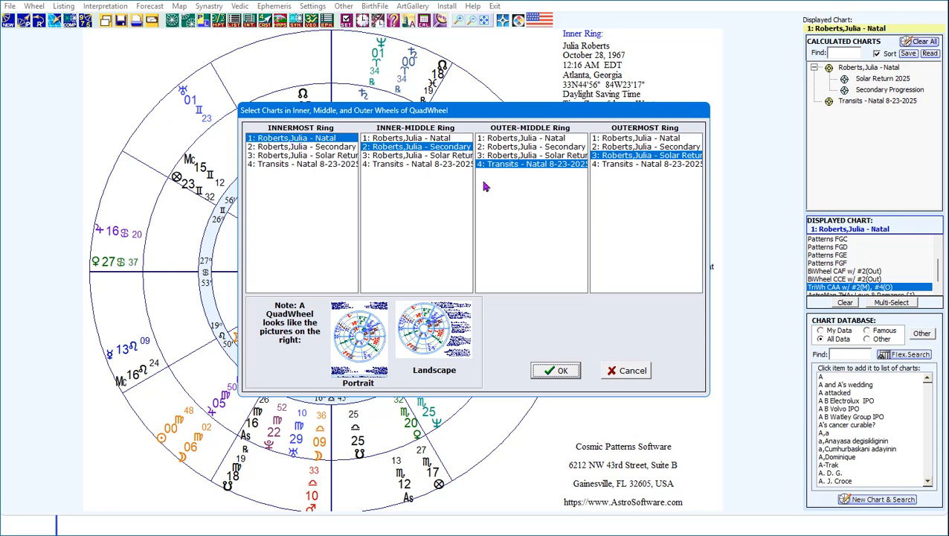
{"action": "left_click", "coordinate": [520, 155]}
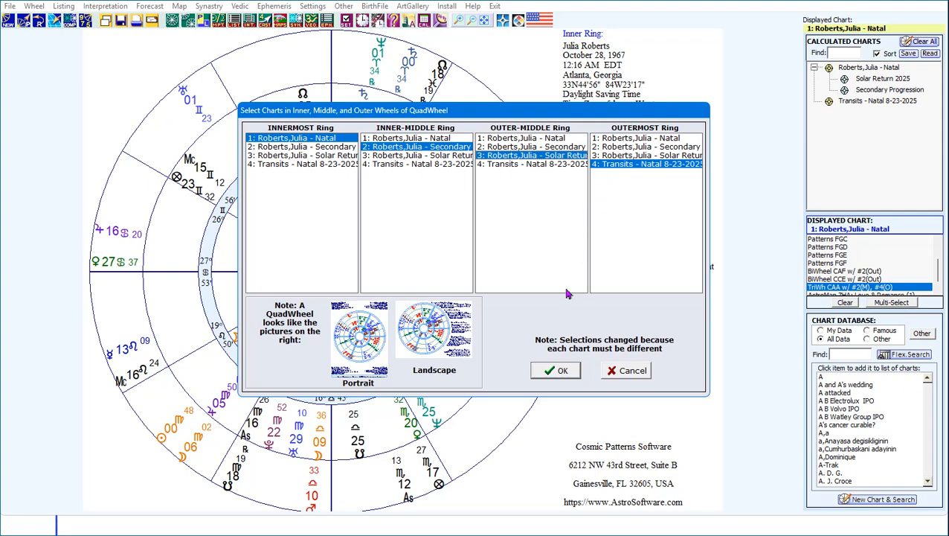
{"action": "left_click", "coordinate": [558, 372]}
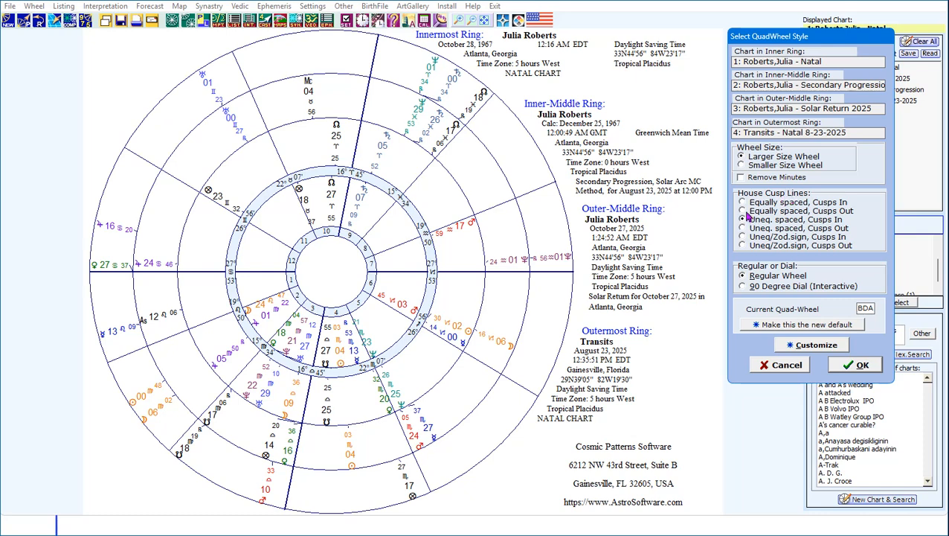
Preview the QuadWheel with Equally spaced Cusps In and Out, Uneq. spaced Cusps Out, and Uneq/Zod.sign Cusps Out and In.
{"action": "double_click", "coordinate": [860, 311]}
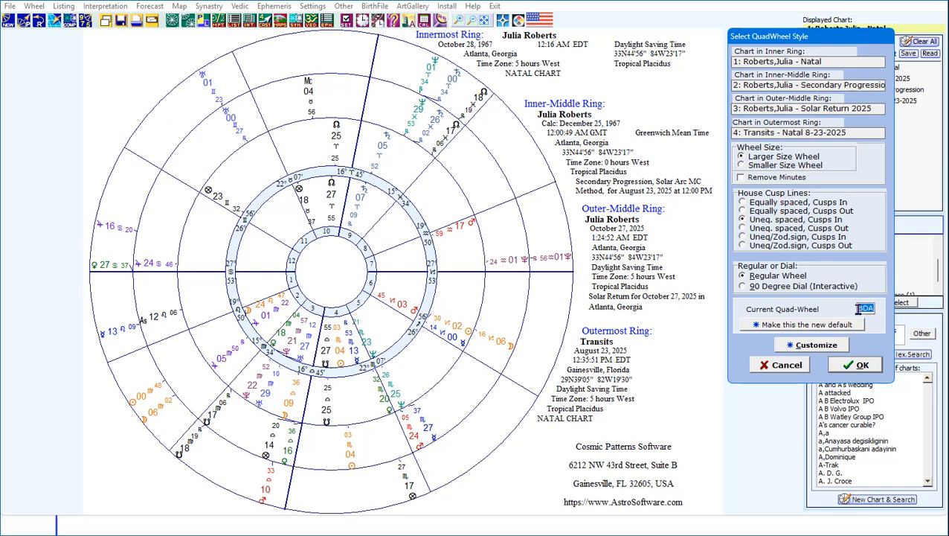
{"action": "left_click", "coordinate": [743, 204]}
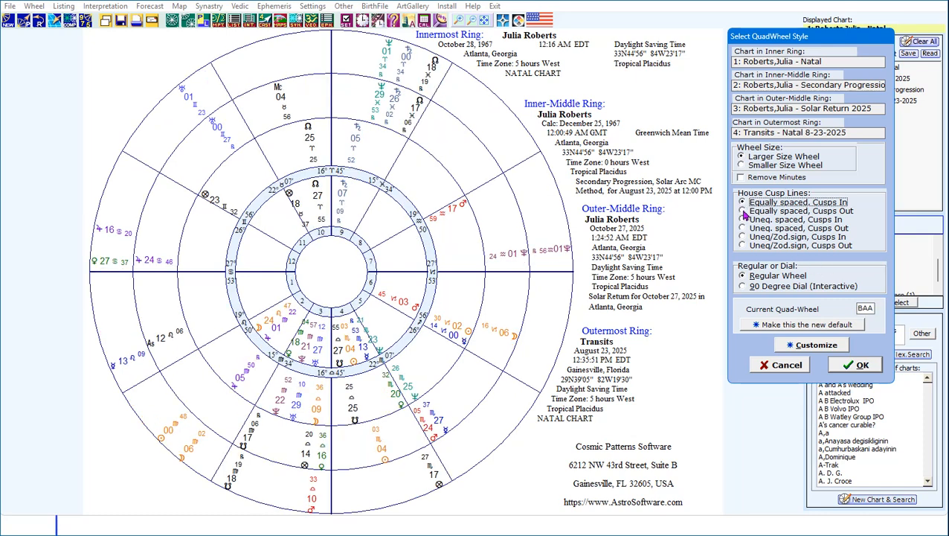
{"action": "left_click", "coordinate": [743, 212]}
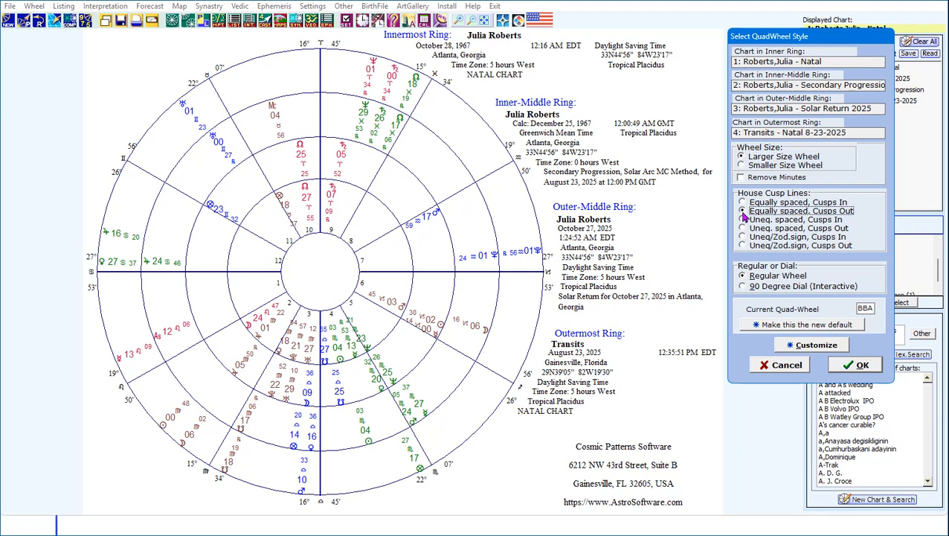
{"action": "left_click", "coordinate": [743, 228]}
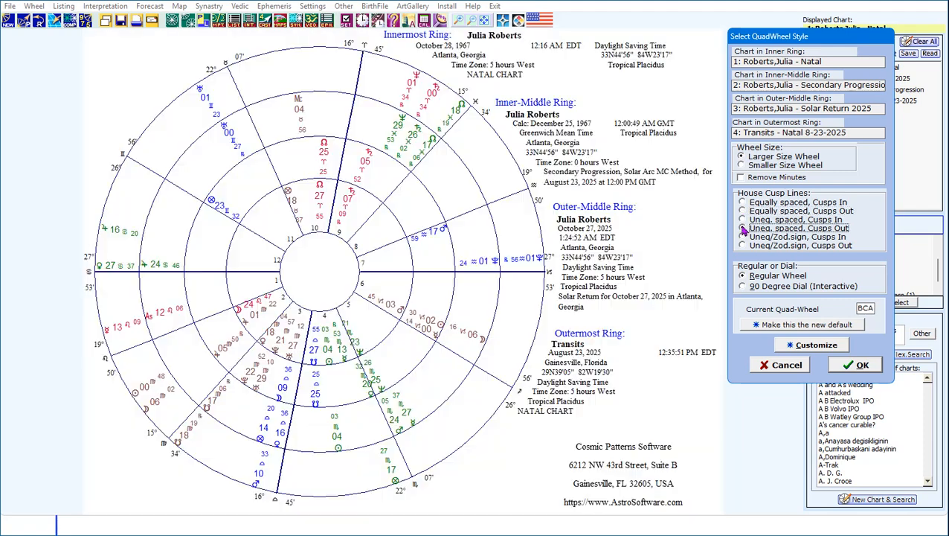
{"action": "left_click", "coordinate": [742, 245]}
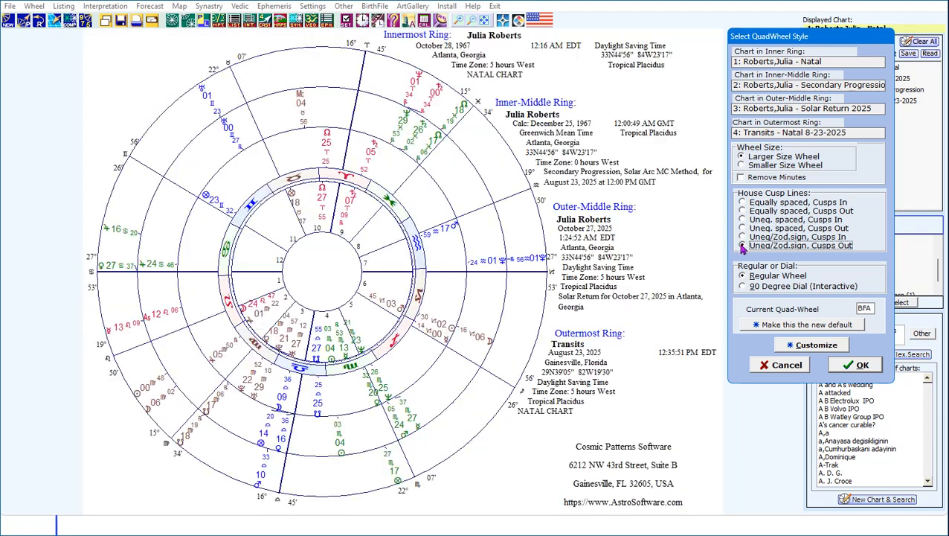
{"action": "left_click", "coordinate": [742, 237]}
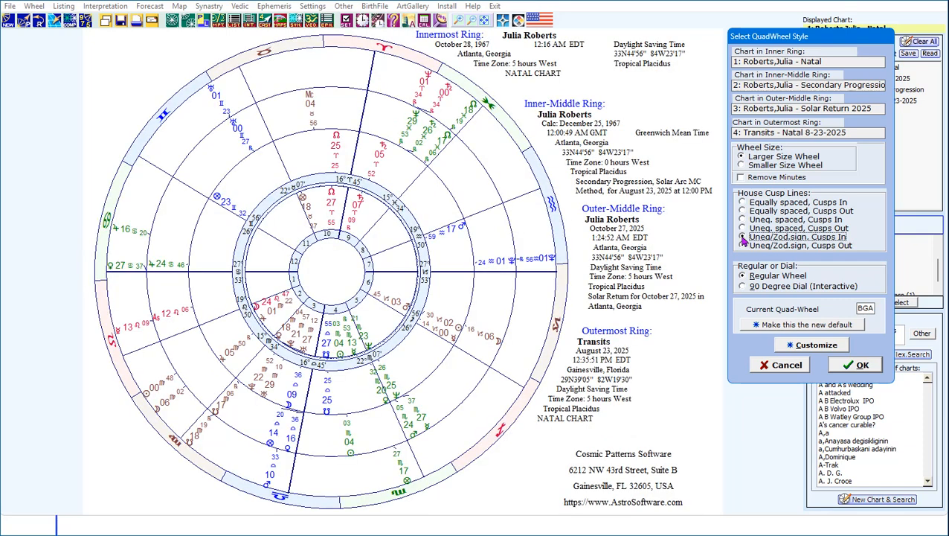
Set the current QuadWheel style code to BDA and display the QuadWheel.
{"action": "left_click_drag", "start_coordinate": [867, 307], "coordinate": [824, 311]}
{"action": "type", "text": "BD"}
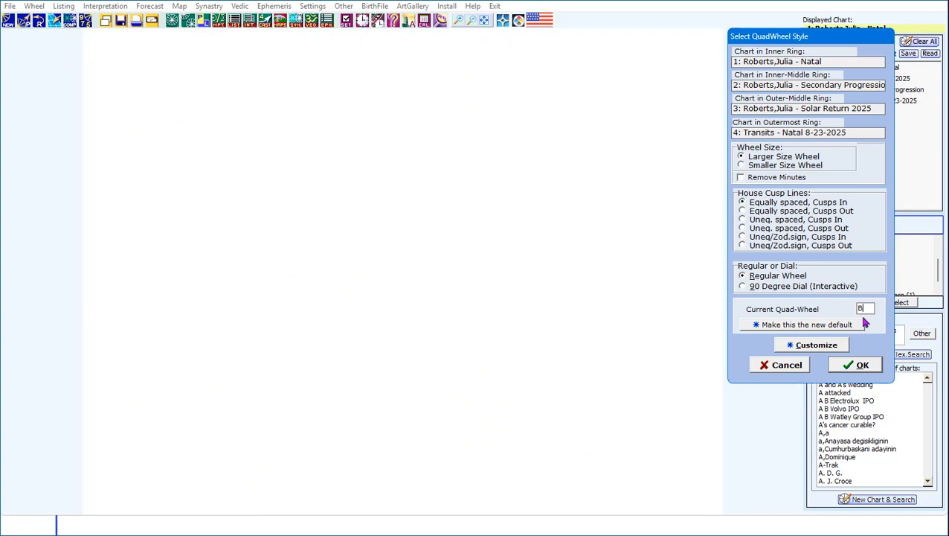
{"action": "key", "text": "BackSpace"}
{"action": "type", "text": "A"}
{"action": "key", "text": "BackSpace"}
{"action": "key", "text": "BackSpace"}
{"action": "type", "text": "BDA"}
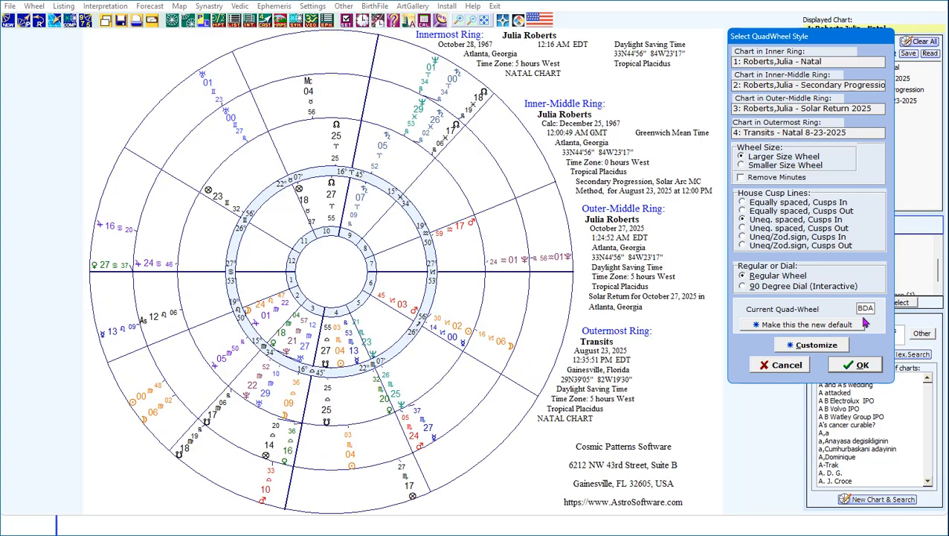
{"action": "left_click", "coordinate": [861, 365]}
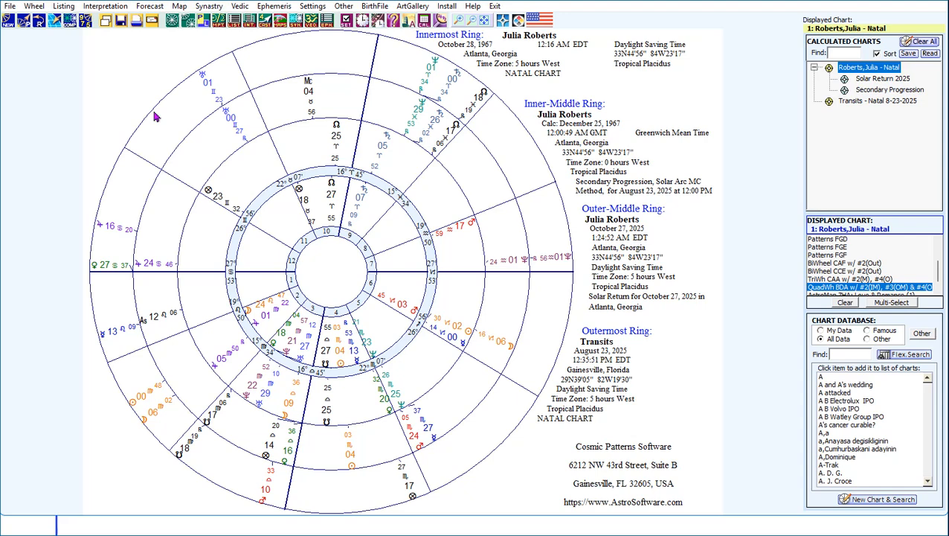
View the QuadWheel in the graphics program MSPAINT.EXE, then close Paint and return to Sirius.
{"action": "left_click", "coordinate": [173, 22]}
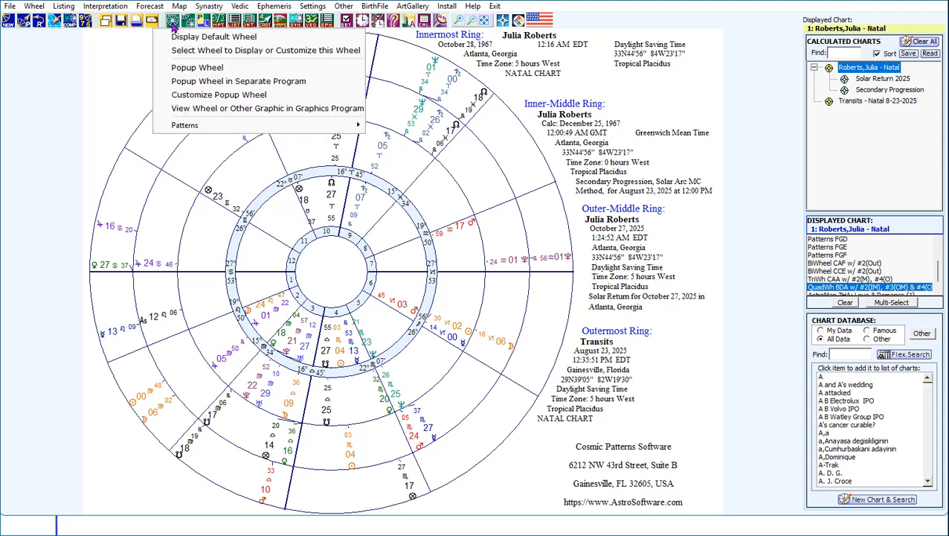
{"action": "left_click", "coordinate": [220, 110]}
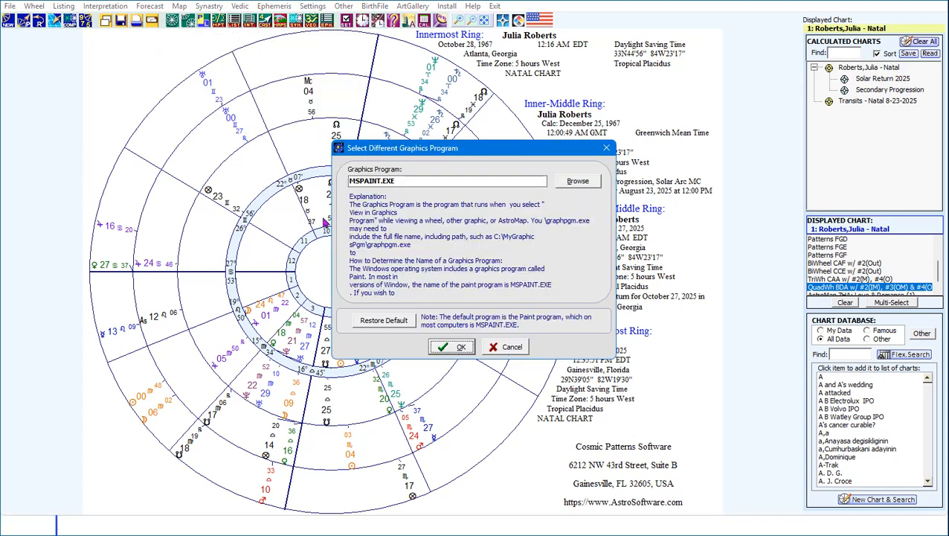
{"action": "left_click", "coordinate": [450, 350]}
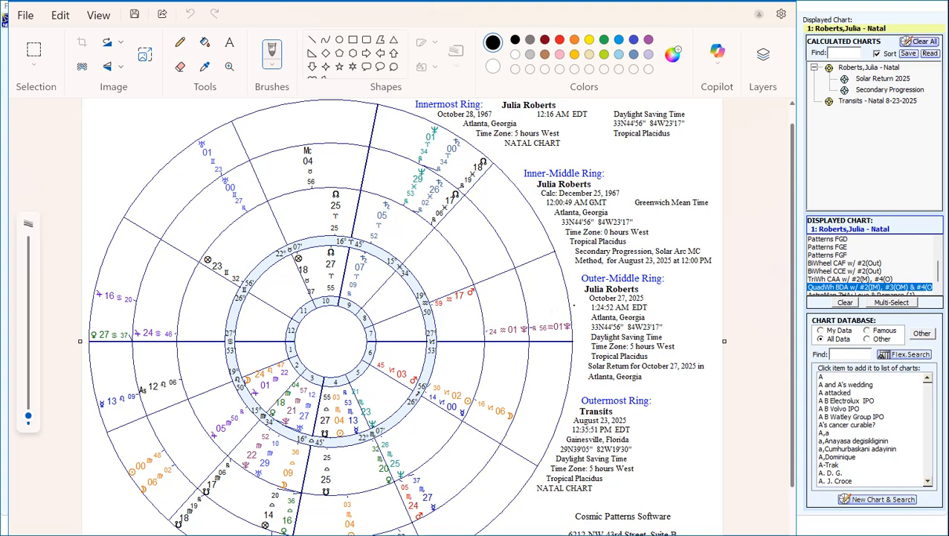
{"action": "left_click", "coordinate": [787, 5]}
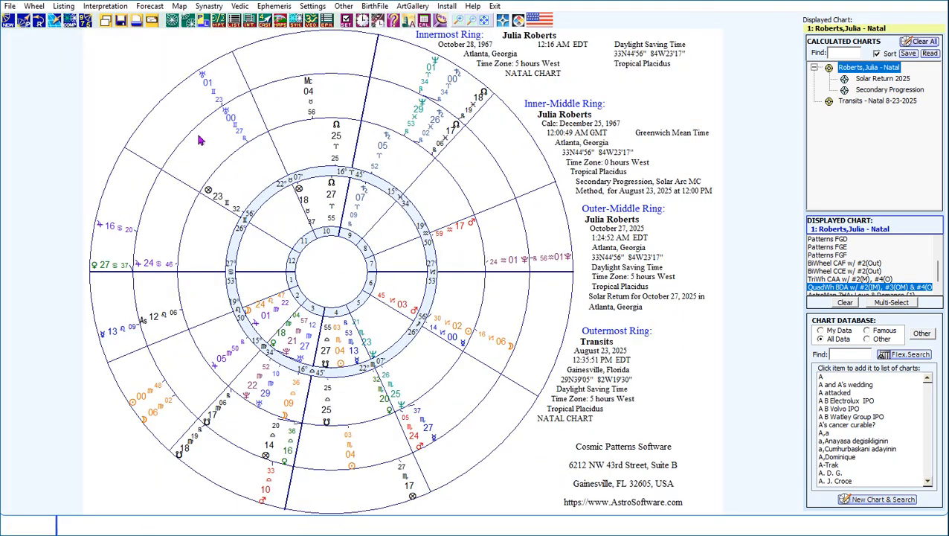
Set up a Two-Wheels layout with the natal chart as the left wheel and Solar Return 2025 as the right wheel.
{"action": "left_click", "coordinate": [190, 21]}
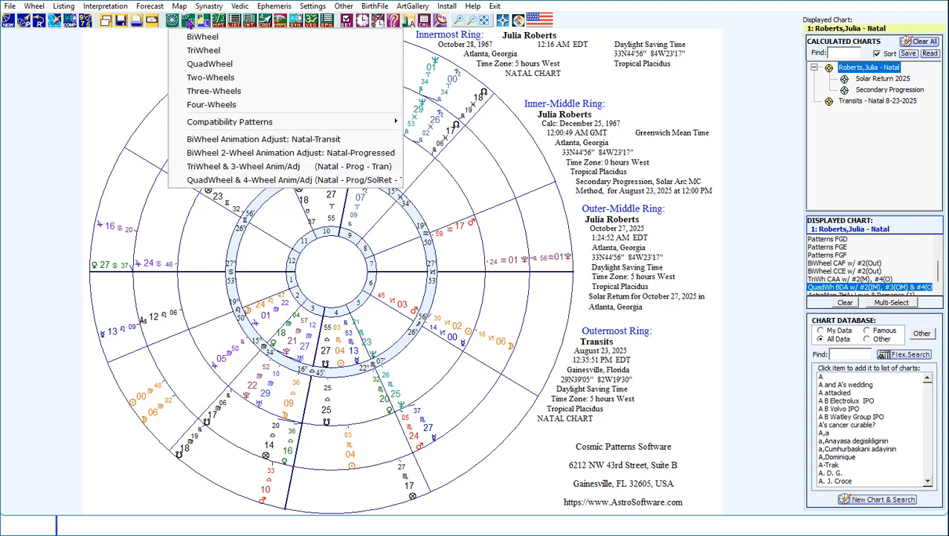
{"action": "left_click", "coordinate": [205, 78]}
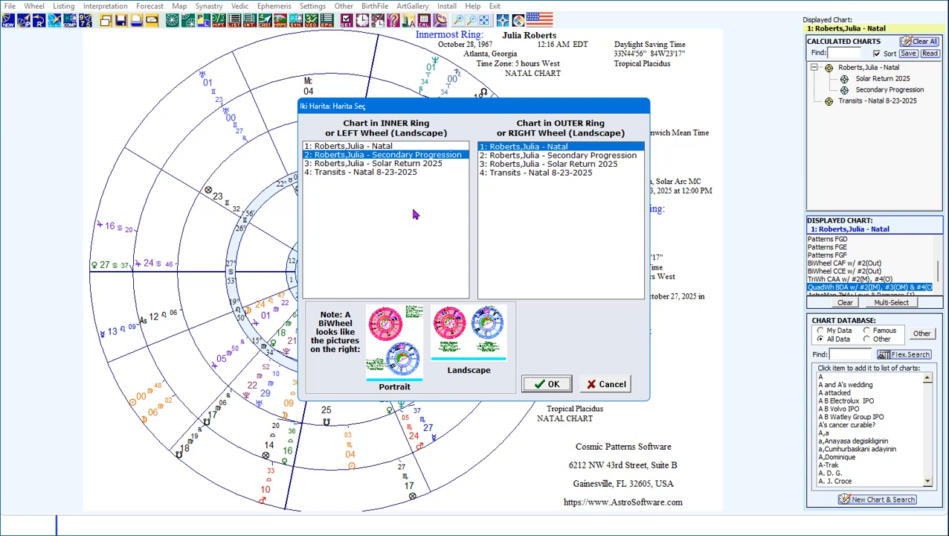
{"action": "left_click", "coordinate": [369, 148]}
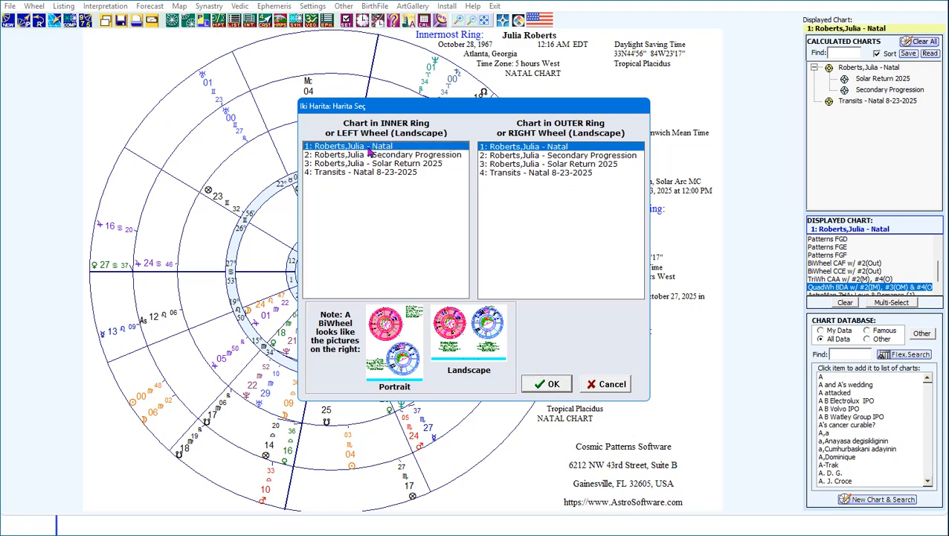
{"action": "left_click", "coordinate": [497, 165]}
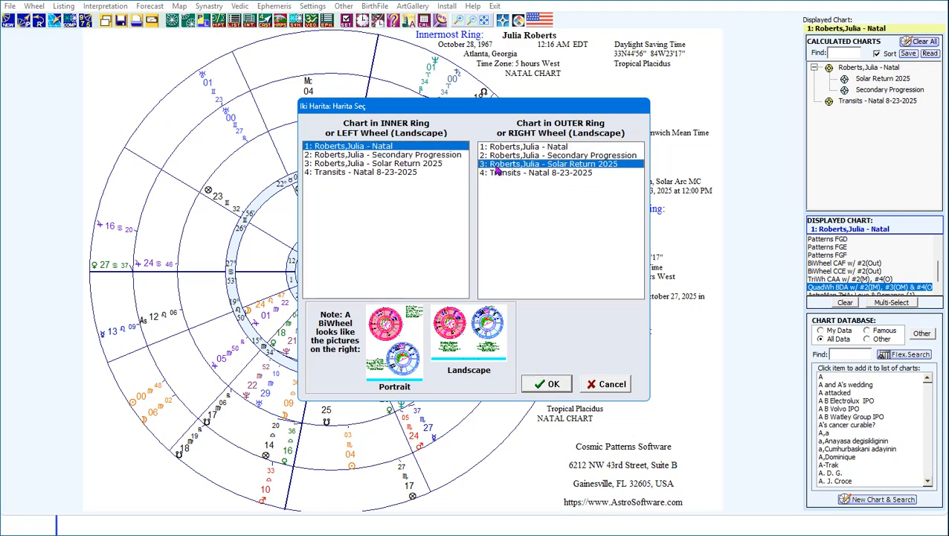
{"action": "left_click", "coordinate": [553, 383]}
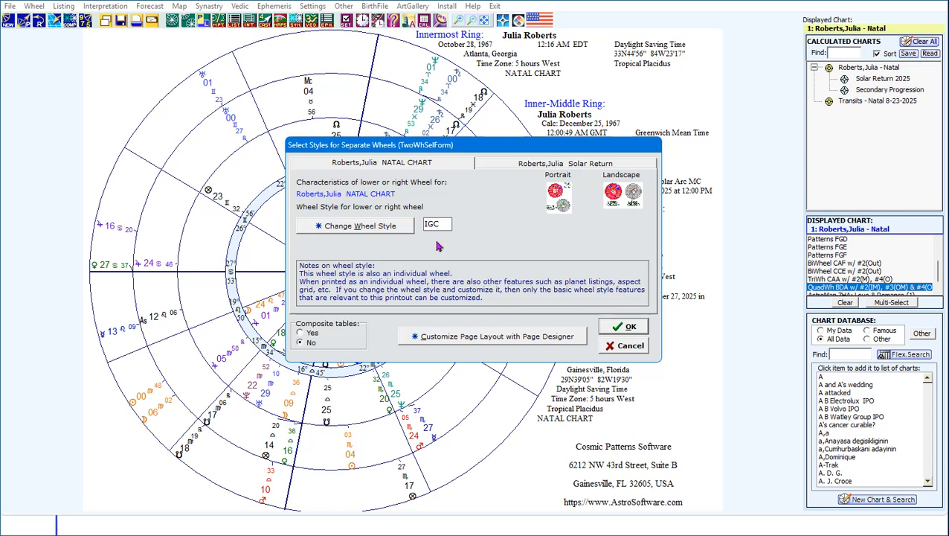
Review the IGC wheel style of the natal and Solar Return wheels, keep both, and display the Two-Wheels layout.
{"action": "left_click", "coordinate": [513, 171]}
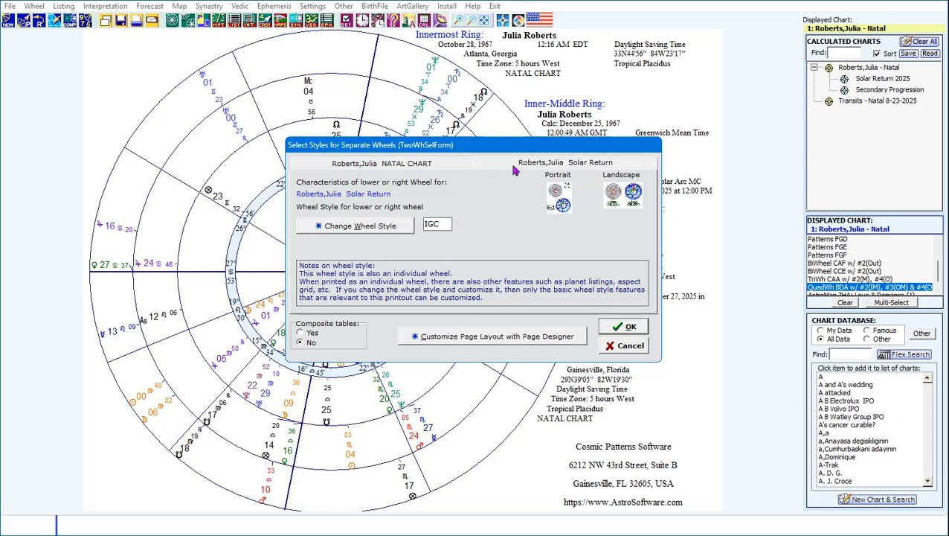
{"action": "left_click", "coordinate": [410, 171]}
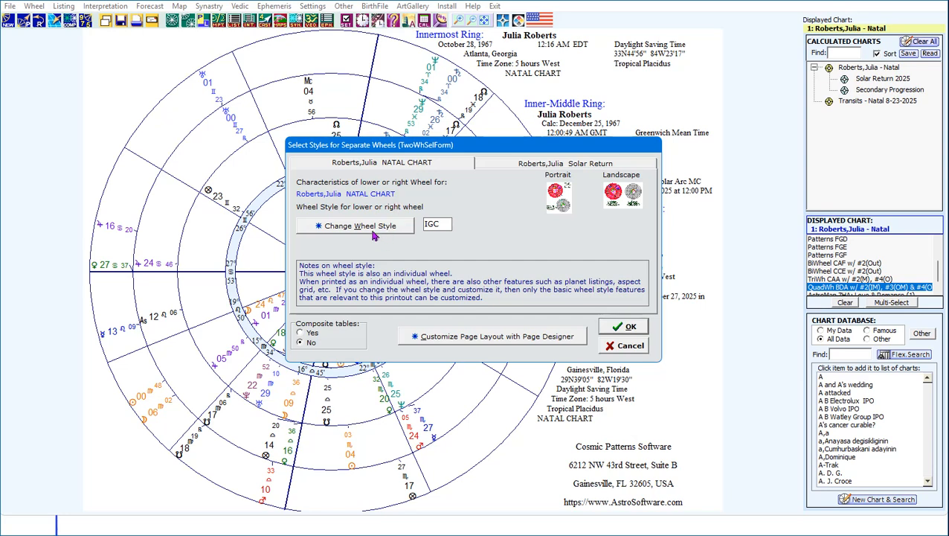
{"action": "left_click_drag", "start_coordinate": [439, 224], "coordinate": [416, 224]}
{"action": "left_click", "coordinate": [512, 168]}
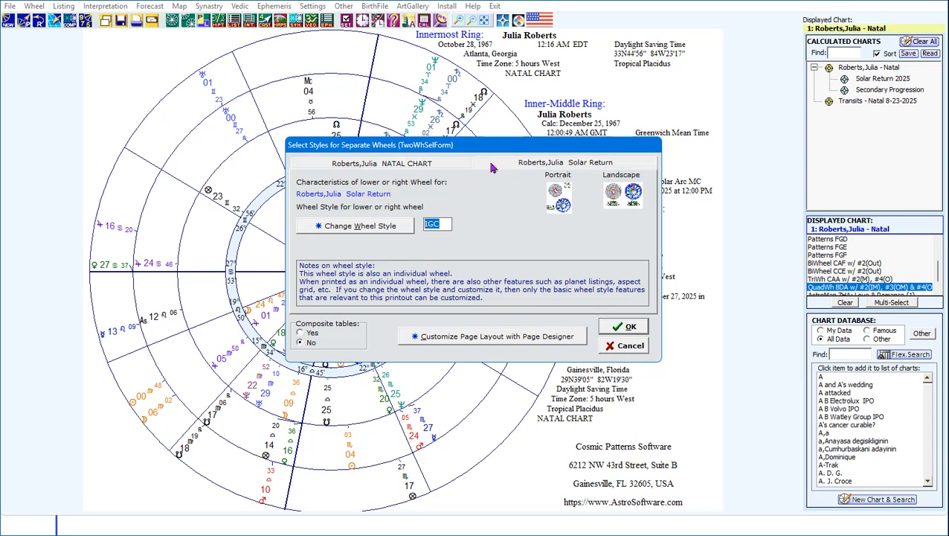
{"action": "left_click", "coordinate": [379, 169]}
{"action": "left_click", "coordinate": [442, 225]}
{"action": "left_click", "coordinate": [625, 331]}
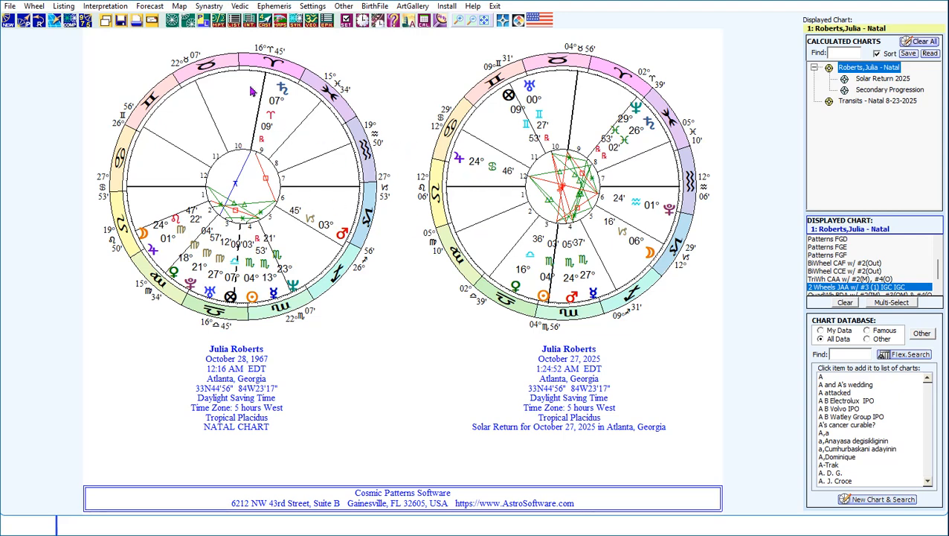
View the Two-Wheels layout in portrait and enlarged, then restore it to Full Size, Centered, Landscape.
{"action": "left_click", "coordinate": [205, 26]}
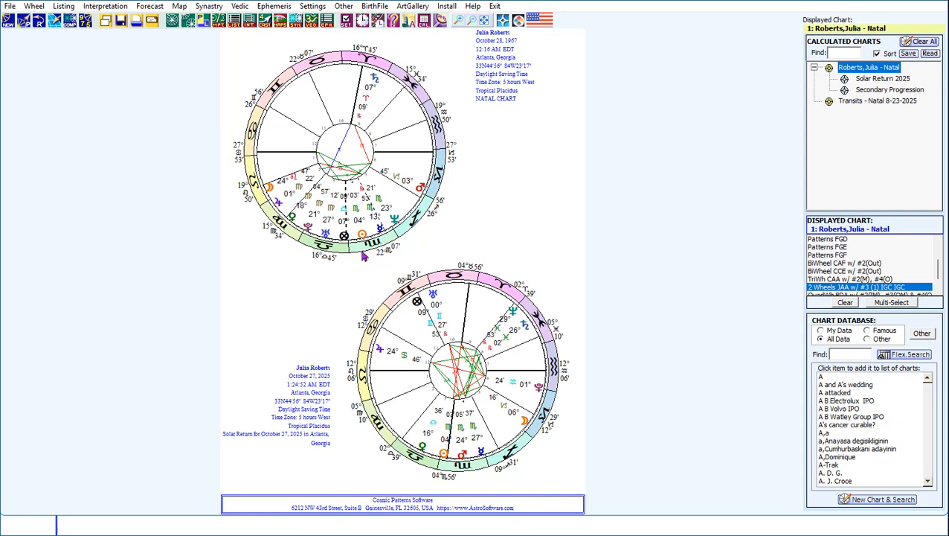
{"action": "left_click", "coordinate": [459, 24]}
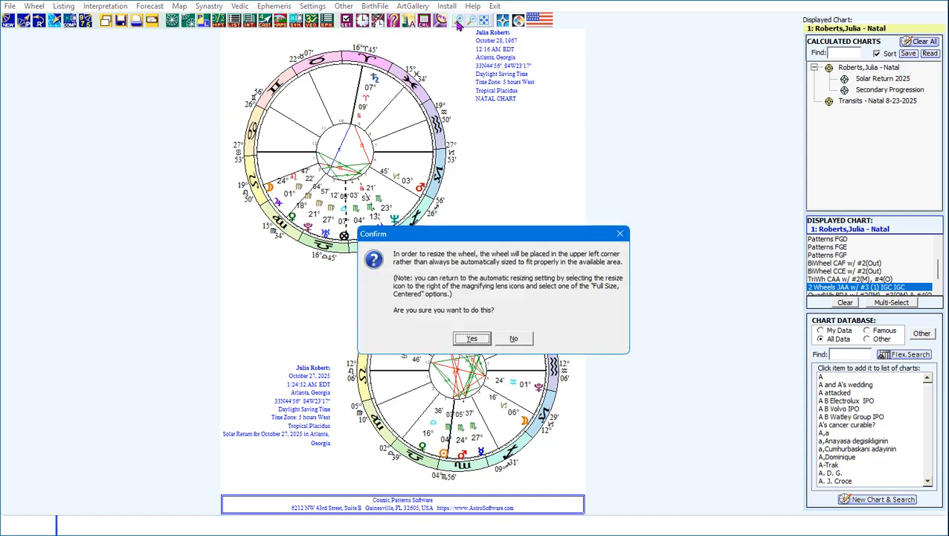
{"action": "left_click", "coordinate": [474, 340]}
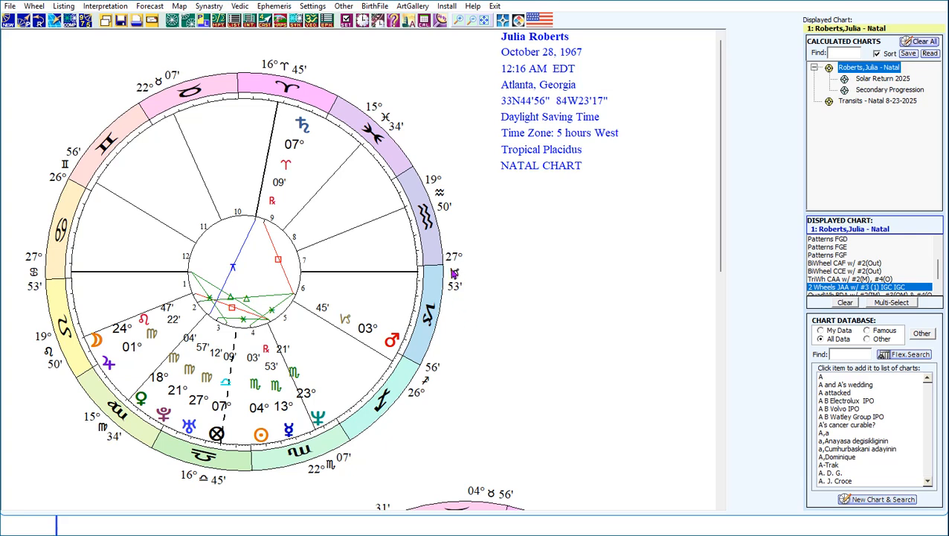
{"action": "left_click", "coordinate": [485, 21]}
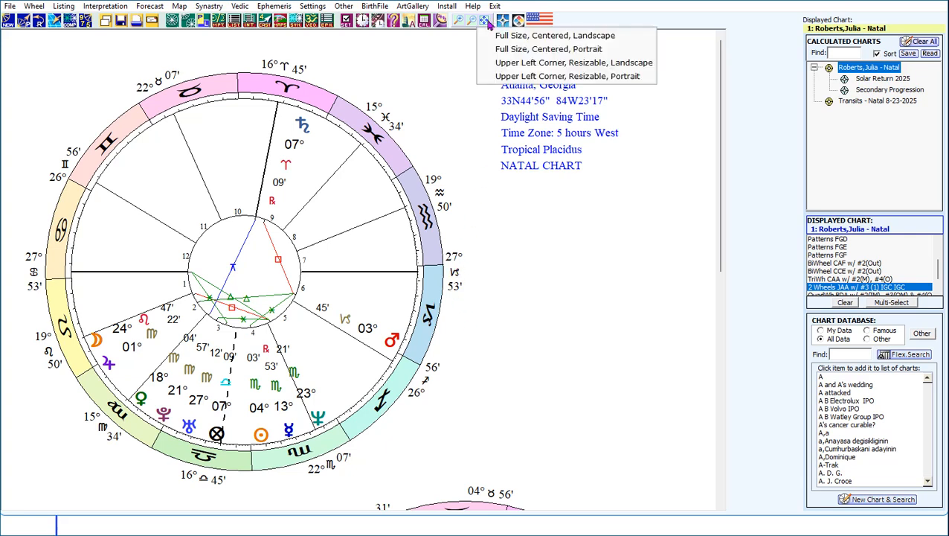
{"action": "left_click", "coordinate": [498, 36]}
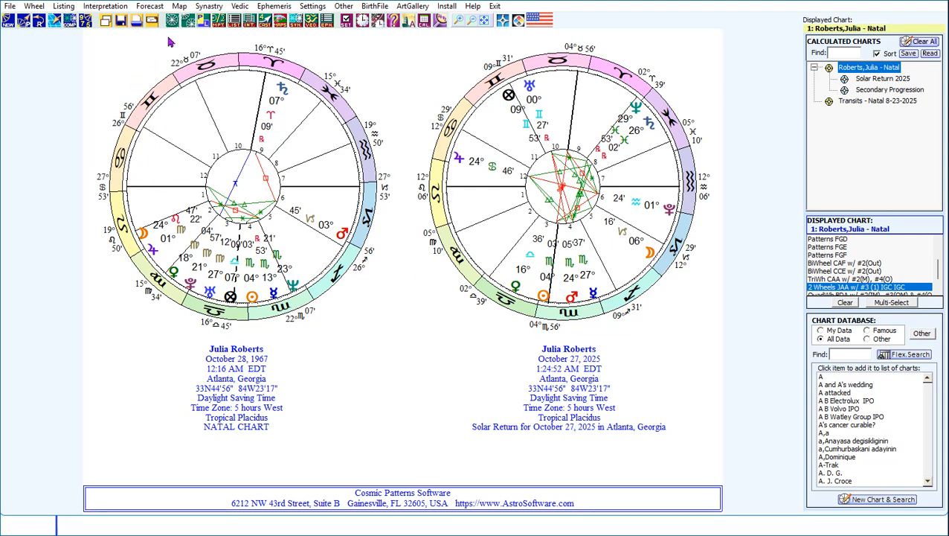
Set up a Three-Wheels layout with natal as the inner, Secondary Progression as the middle and Solar Return 2025 as the outer chart.
{"action": "left_click", "coordinate": [187, 24]}
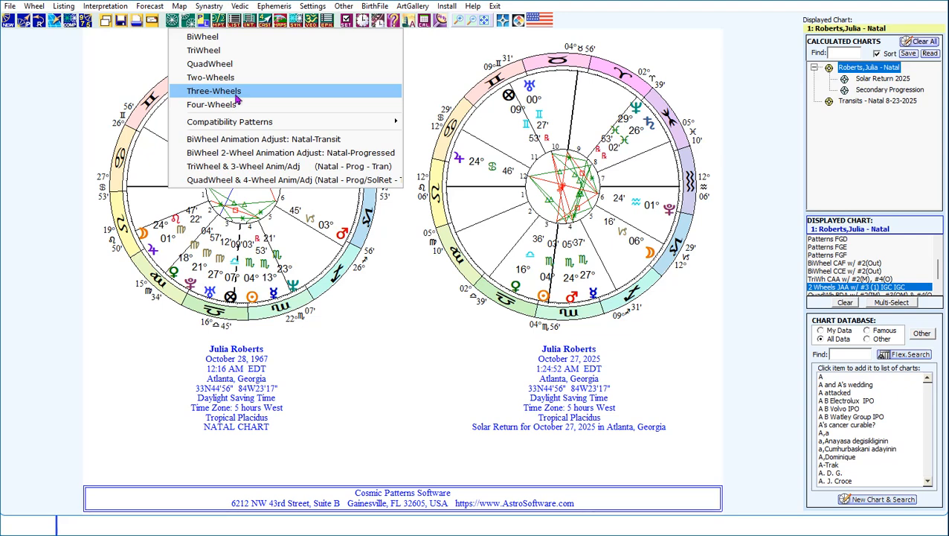
{"action": "left_click", "coordinate": [235, 96]}
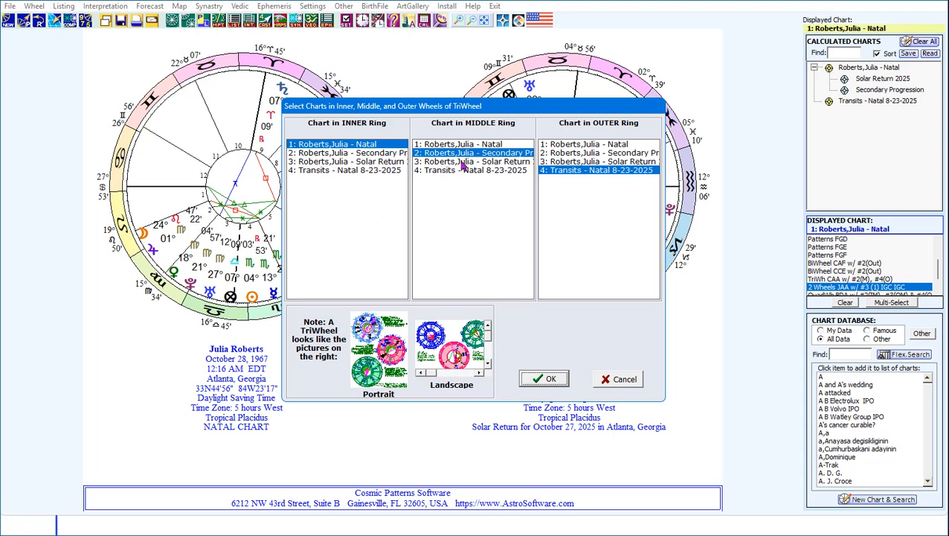
{"action": "left_click", "coordinate": [552, 162]}
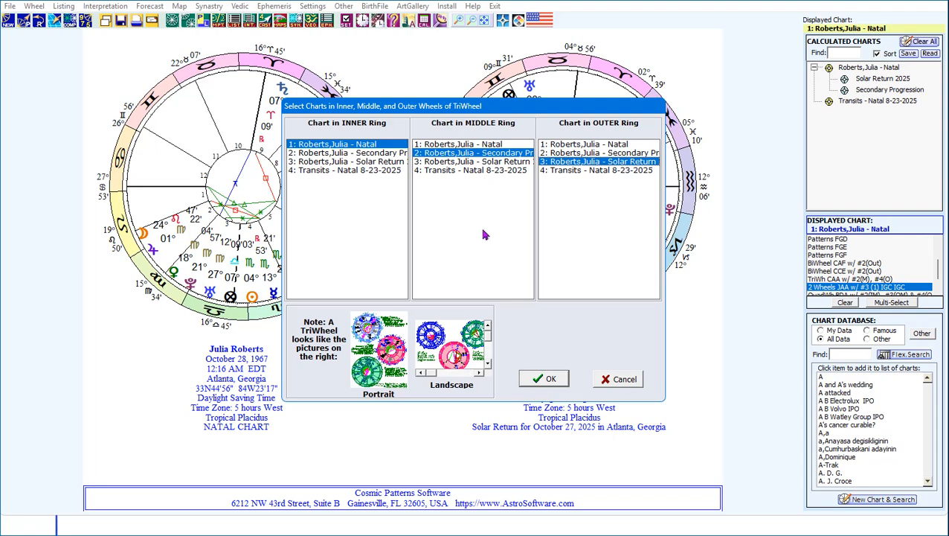
{"action": "left_click", "coordinate": [546, 381]}
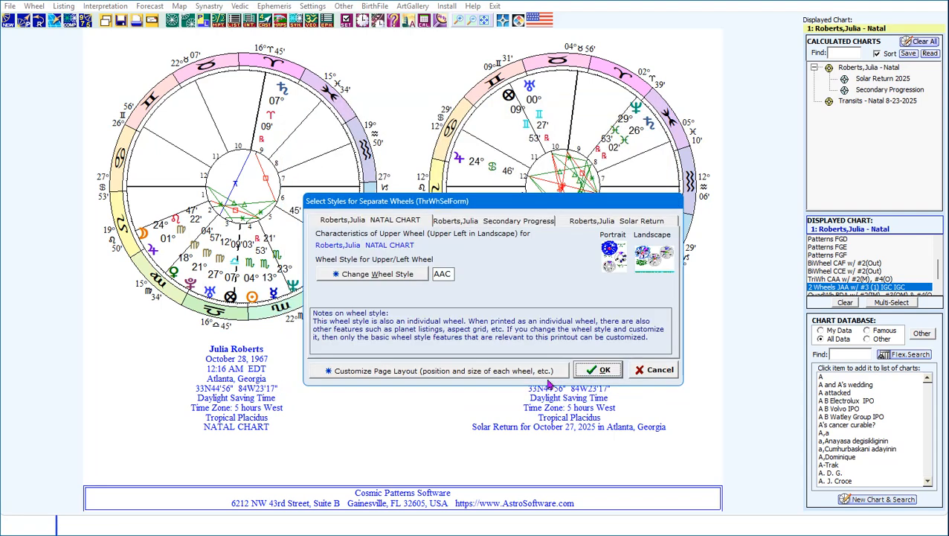
Set the natal and Secondary Progression wheel styles to IGC, then display the Three-Wheels layout in landscape and portrait.
{"action": "double_click", "coordinate": [447, 274]}
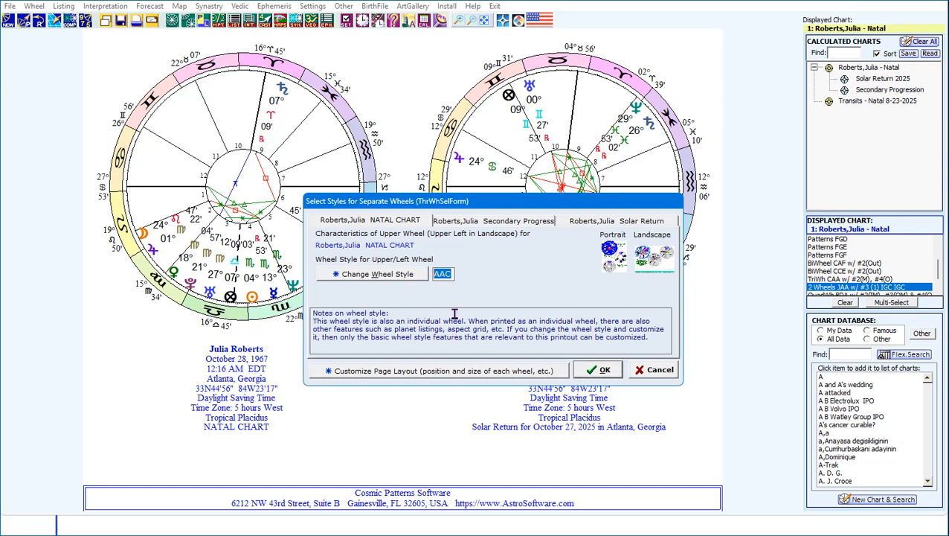
{"action": "type", "text": "IGC"}
{"action": "left_click", "coordinate": [453, 223]}
{"action": "double_click", "coordinate": [445, 274]}
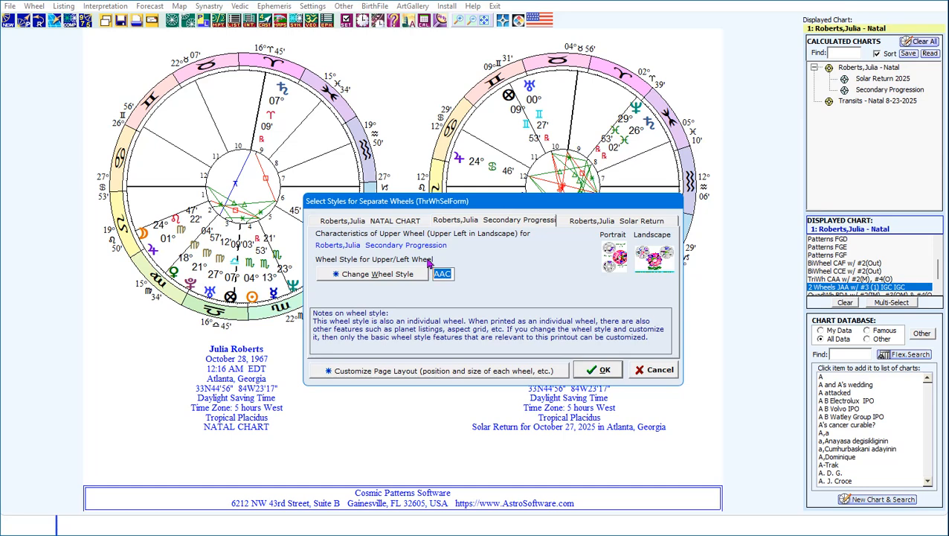
{"action": "type", "text": "IGC"}
{"action": "left_click", "coordinate": [585, 220]}
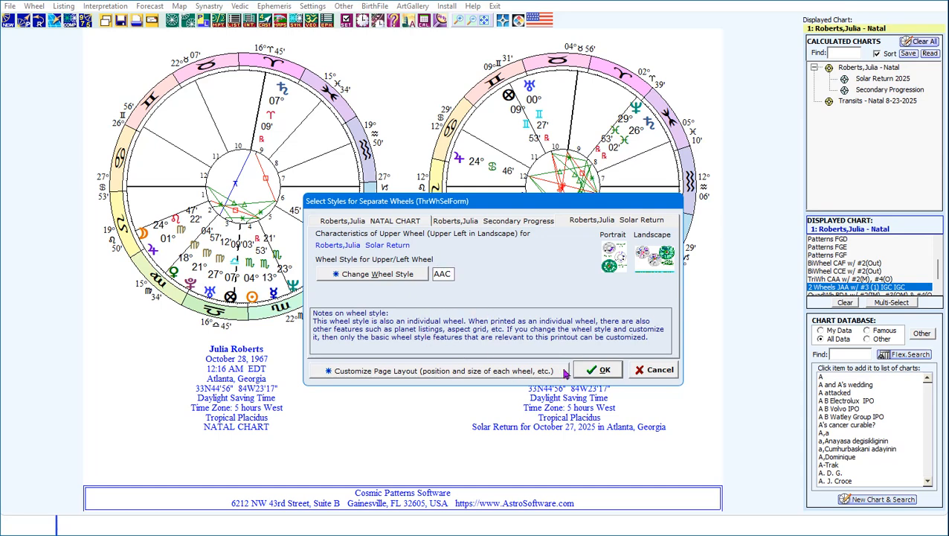
{"action": "left_click", "coordinate": [604, 371]}
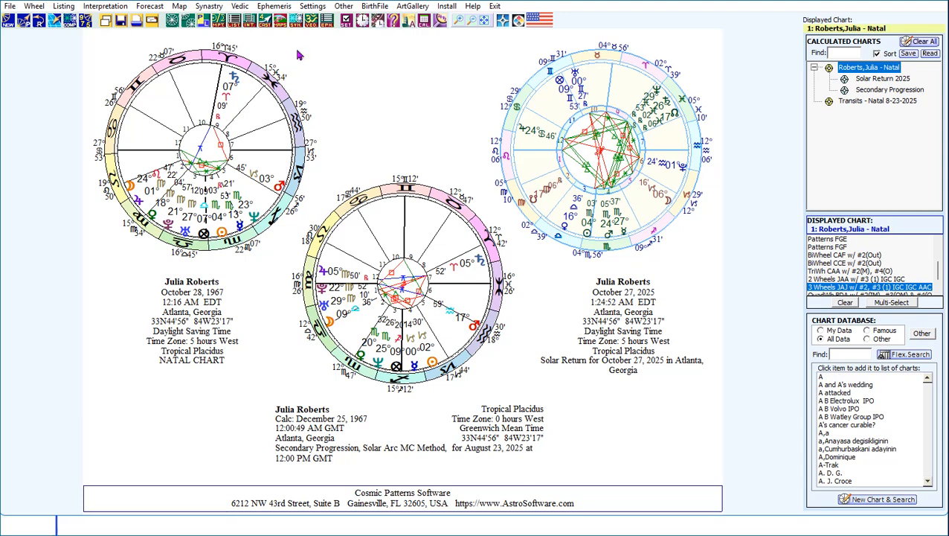
{"action": "left_click", "coordinate": [203, 26]}
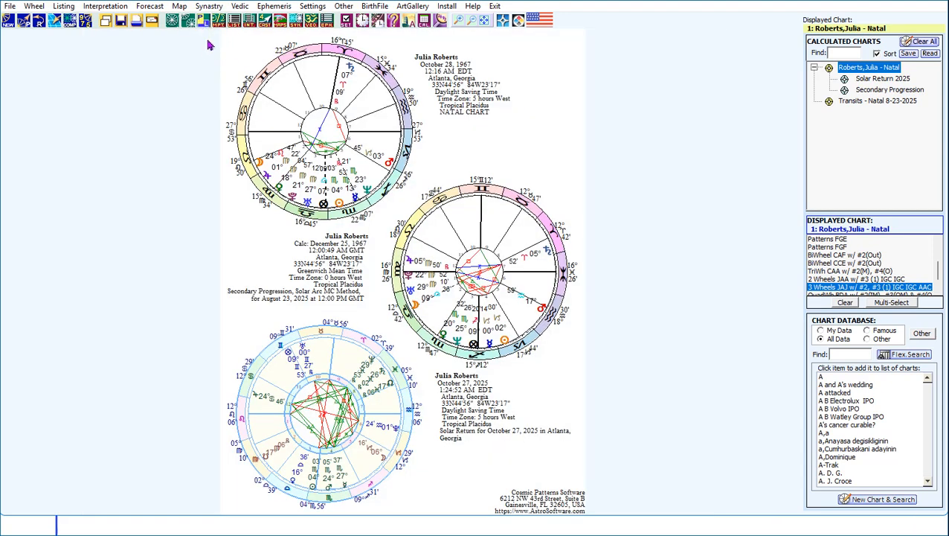
{"action": "left_click", "coordinate": [203, 20]}
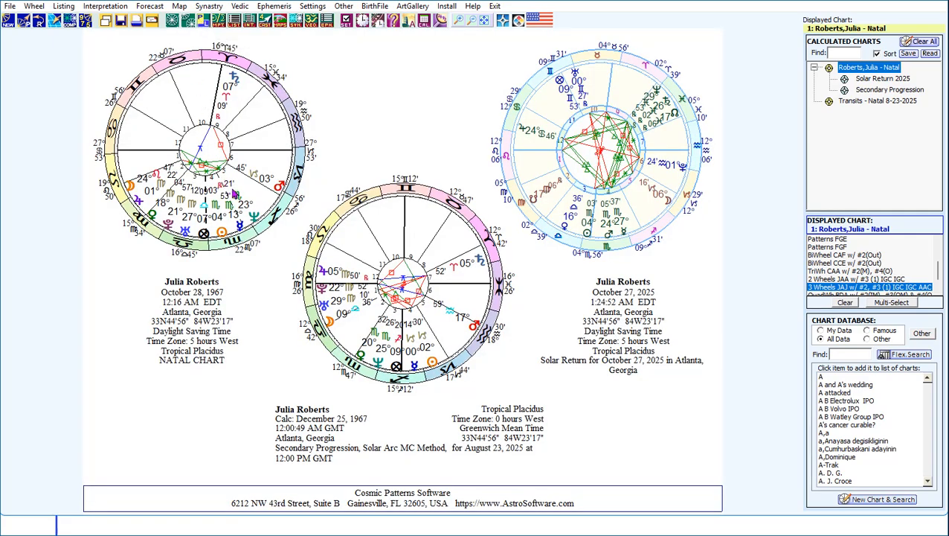
Recreate the Three-Wheels layout with the same charts, setting the Solar Return wheel style to IGC.
{"action": "left_click", "coordinate": [476, 285]}
{"action": "left_click", "coordinate": [541, 381]}
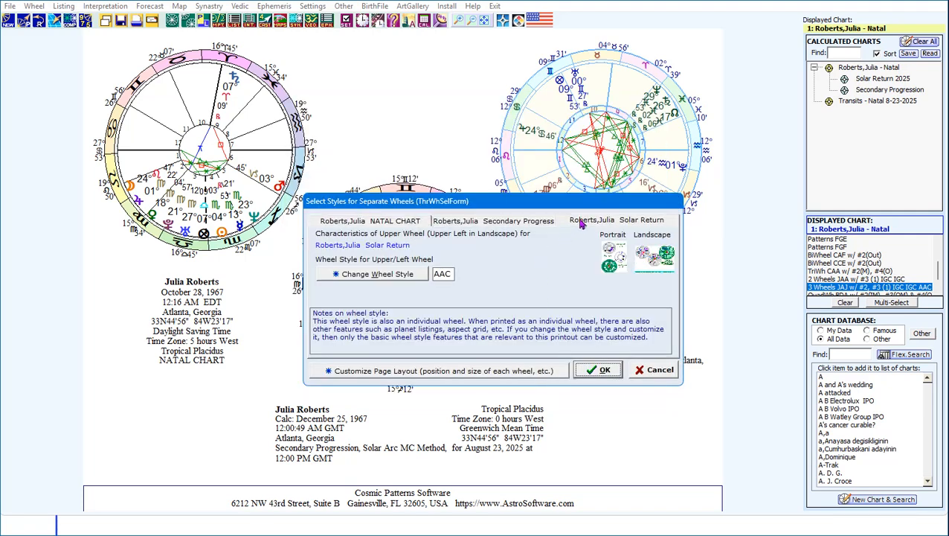
{"action": "left_click", "coordinate": [642, 372]}
{"action": "left_click", "coordinate": [380, 184]}
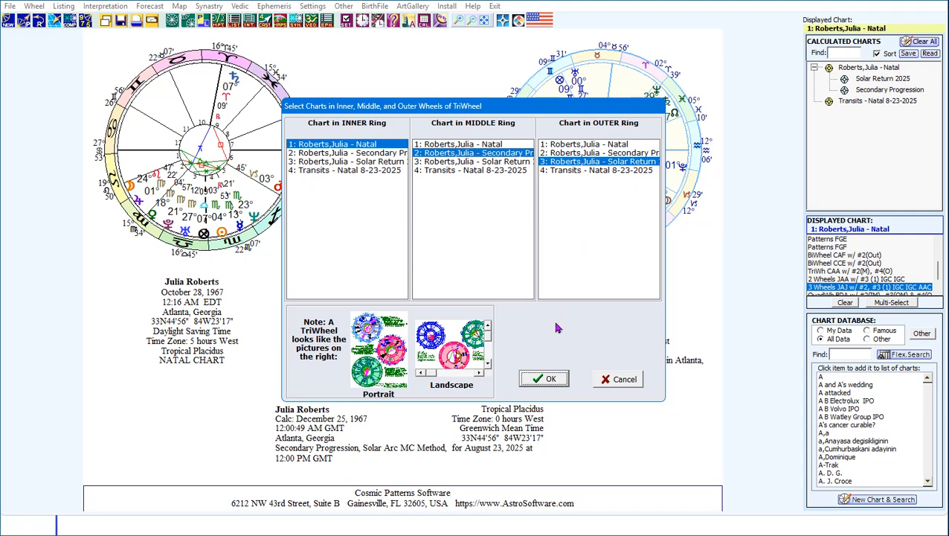
{"action": "left_click", "coordinate": [545, 382]}
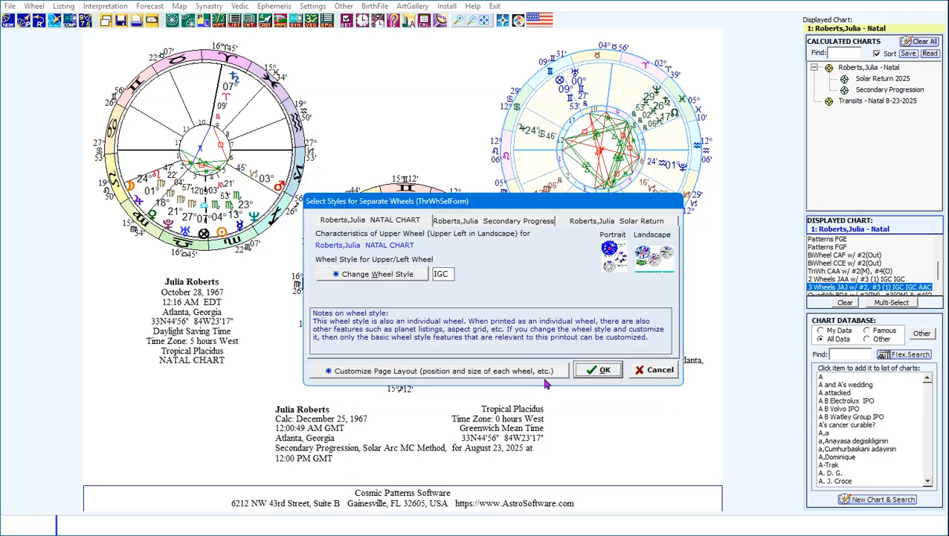
{"action": "left_click", "coordinate": [579, 222]}
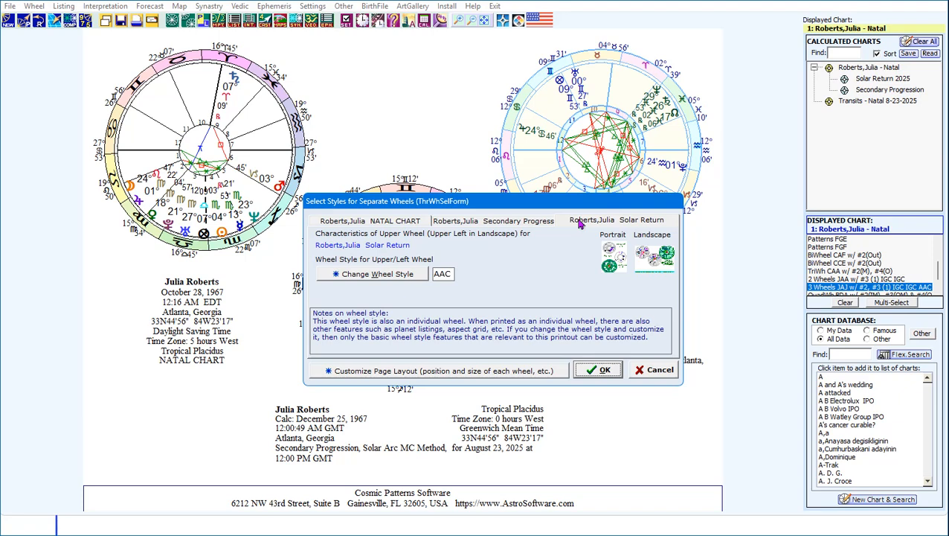
{"action": "left_click_drag", "start_coordinate": [447, 273], "coordinate": [419, 275]}
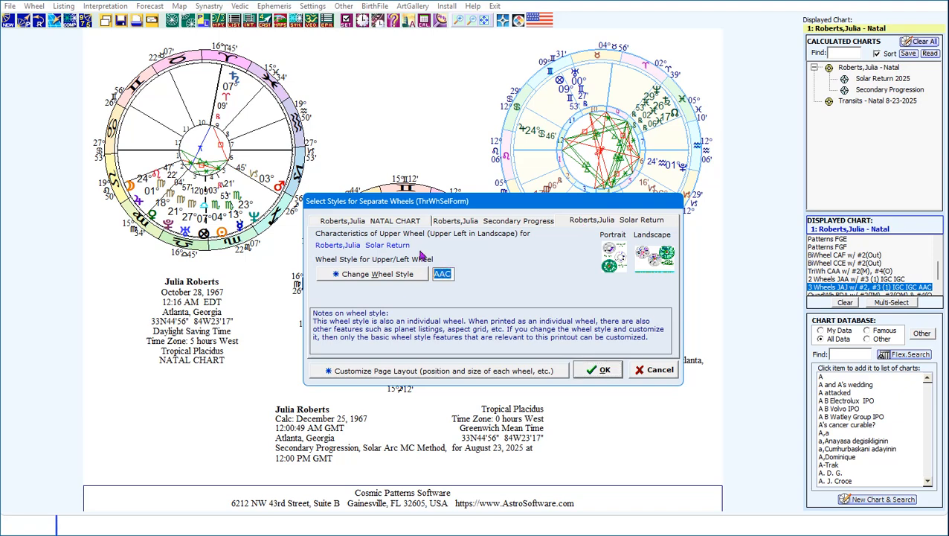
{"action": "type", "text": "IGC"}
{"action": "left_click", "coordinate": [596, 371]}
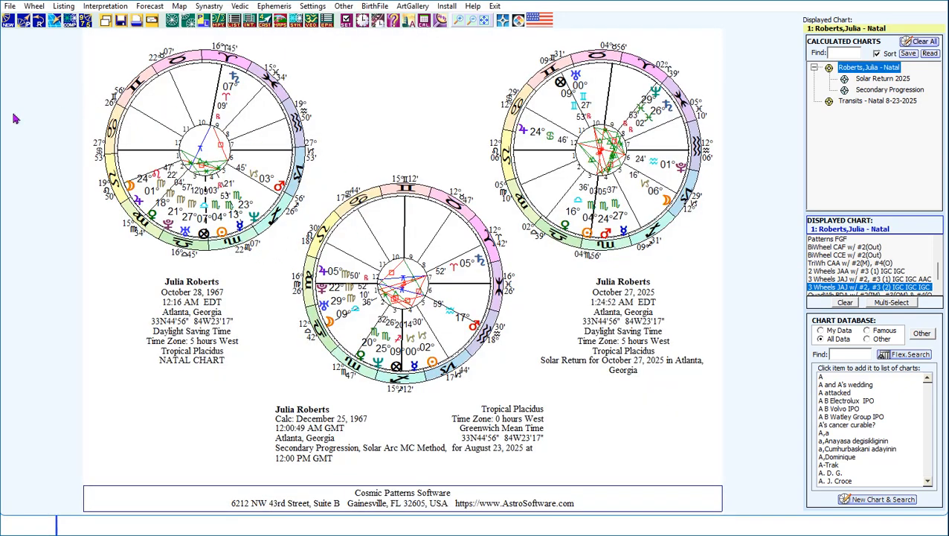
View the Three-Wheels layout in the graphics program MSPAINT.EXE, then close Paint and return to Sirius.
{"action": "left_click", "coordinate": [175, 28]}
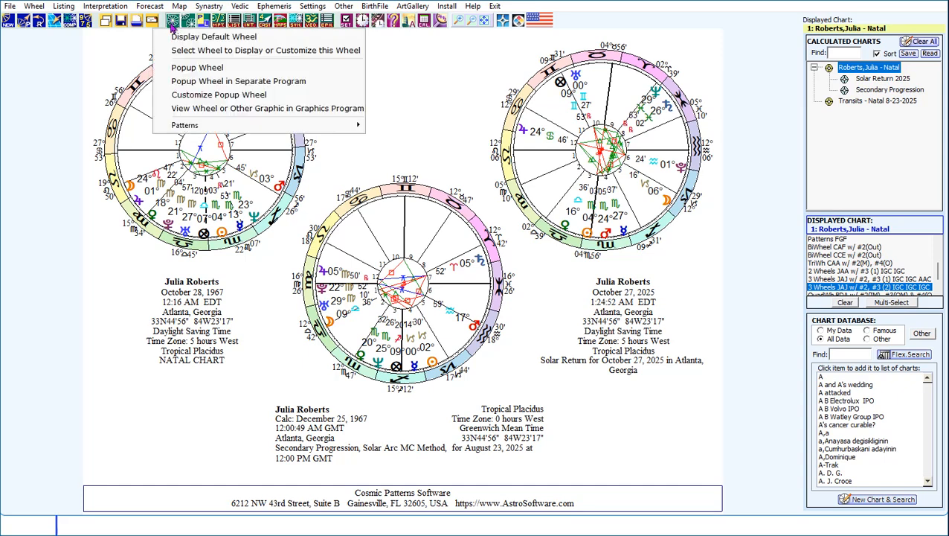
{"action": "left_click", "coordinate": [215, 109]}
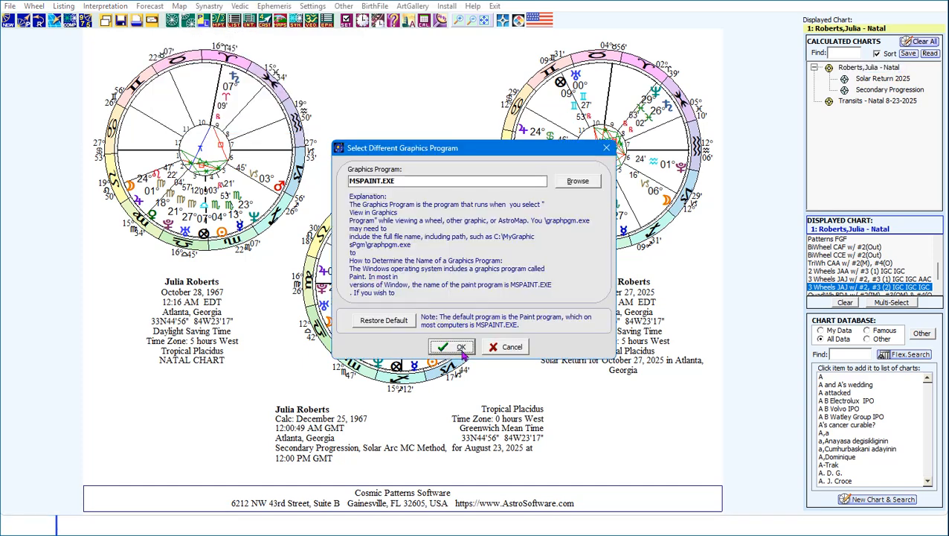
{"action": "left_click", "coordinate": [461, 350]}
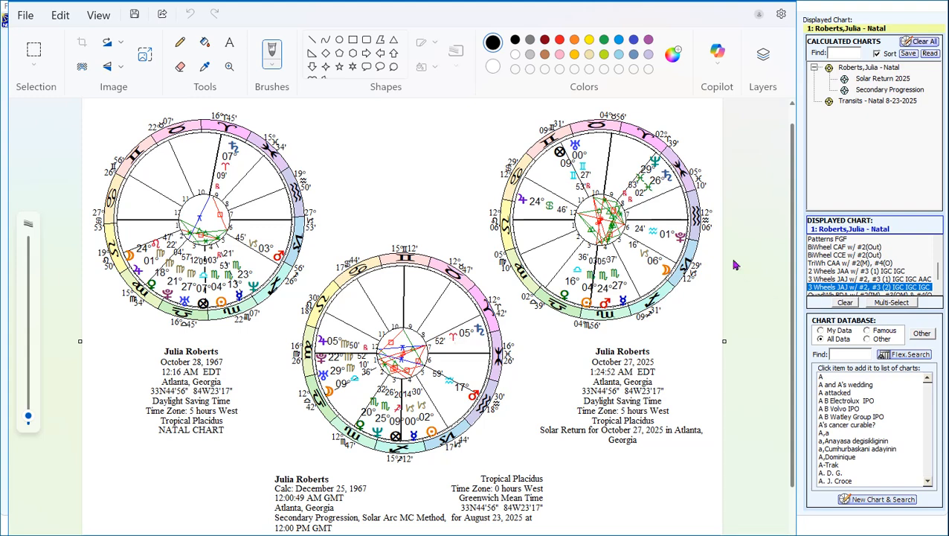
{"action": "left_click", "coordinate": [773, 6]}
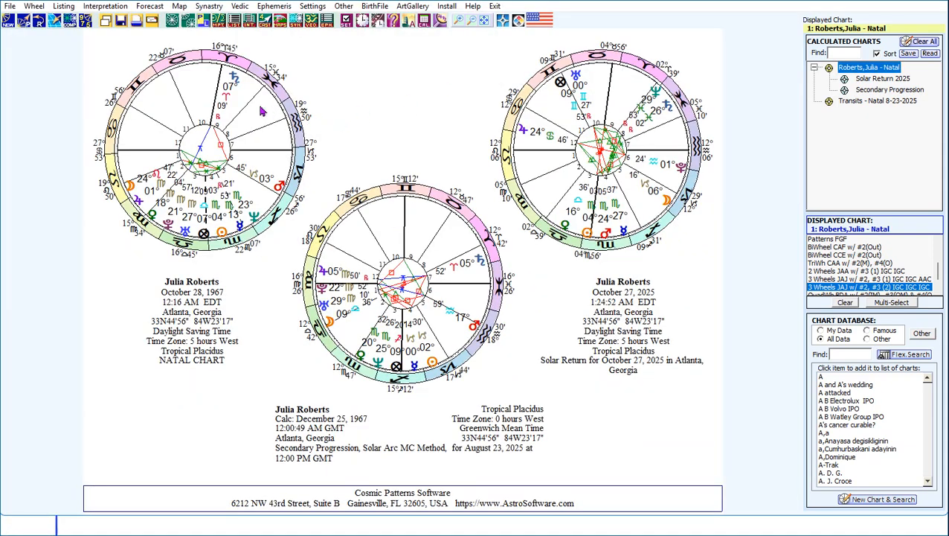
Set up a Four-Wheels layout with natal innermost, Secondary Progression inner-middle, Solar Return outer-middle and Transits 8-23-2025 outermost.
{"action": "left_click", "coordinate": [188, 21]}
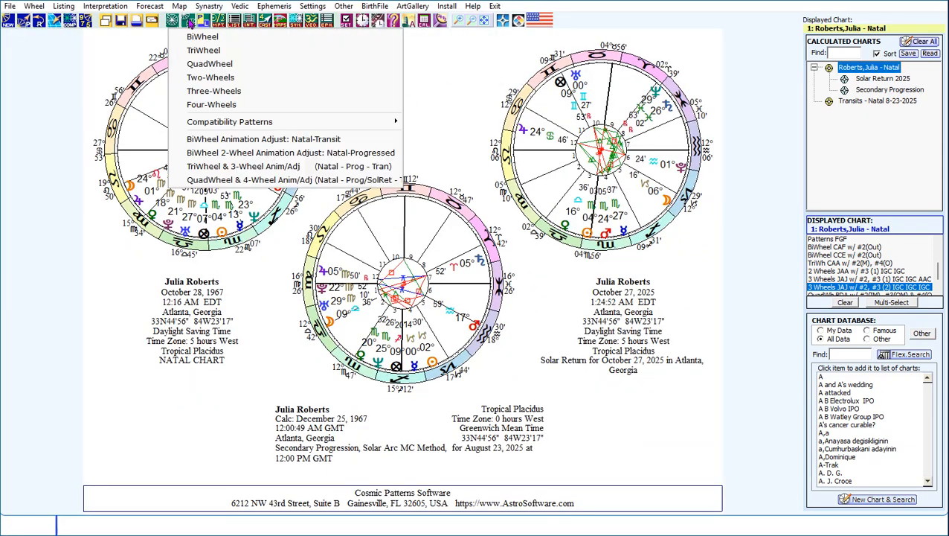
{"action": "left_click", "coordinate": [212, 108]}
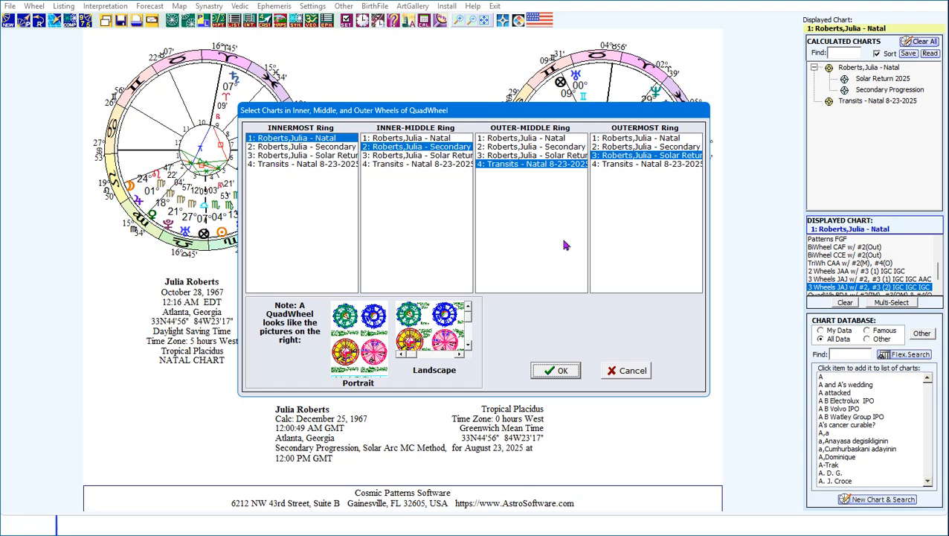
{"action": "left_click", "coordinate": [616, 165]}
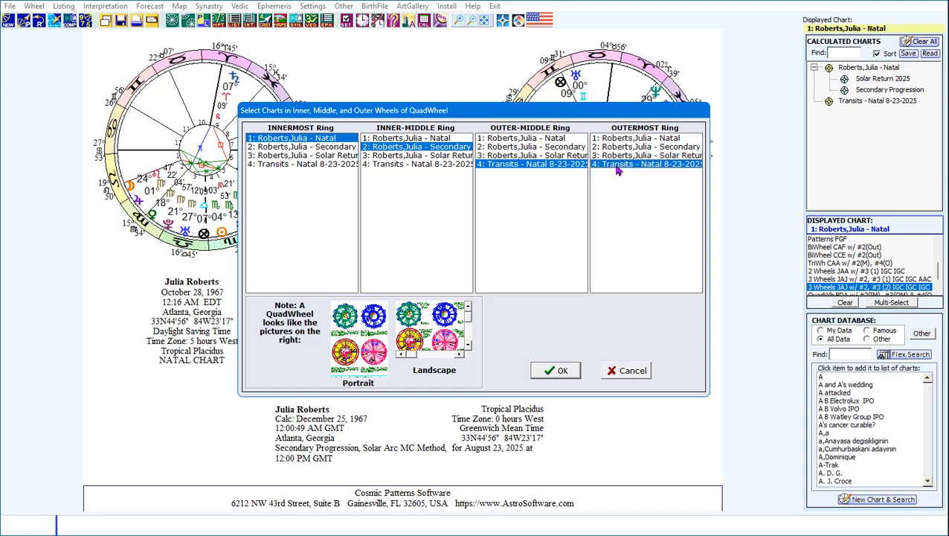
{"action": "left_click", "coordinate": [618, 156]}
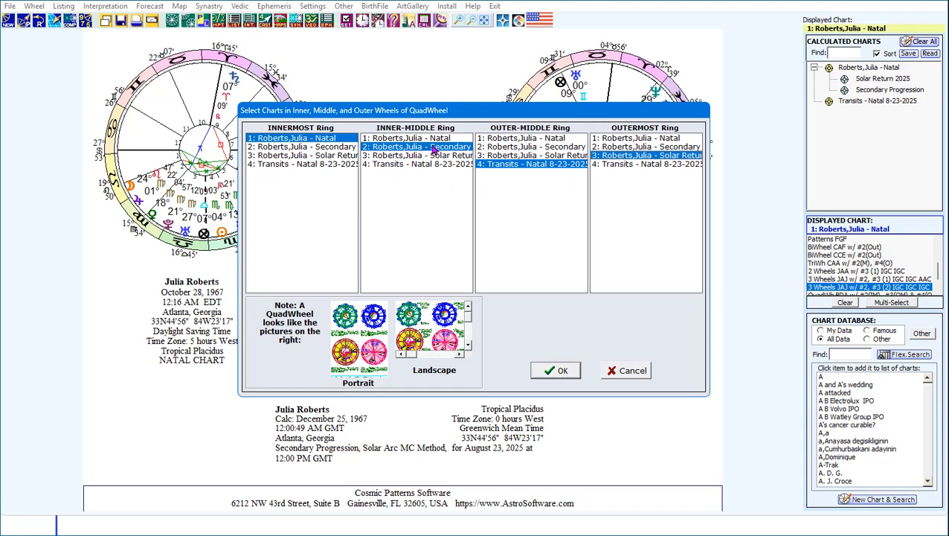
{"action": "left_click", "coordinate": [523, 156]}
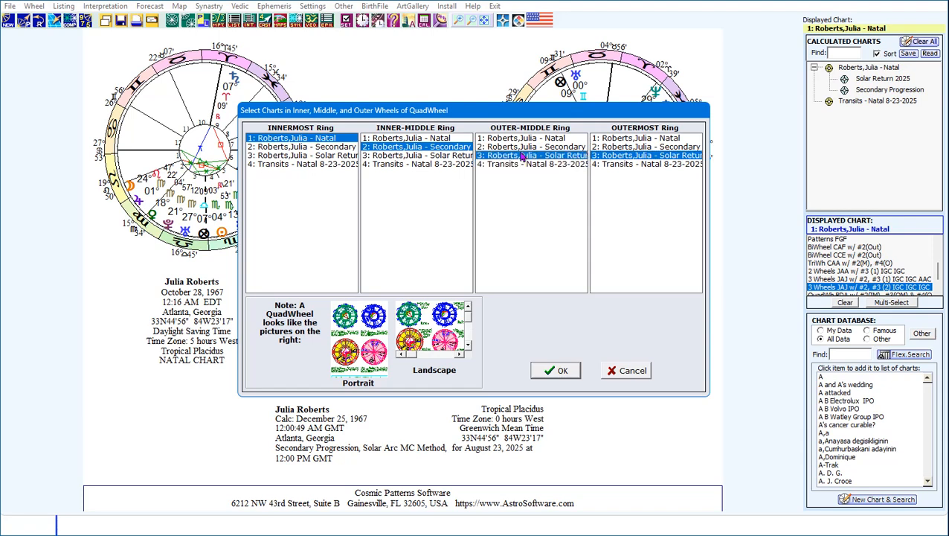
{"action": "left_click", "coordinate": [603, 164]}
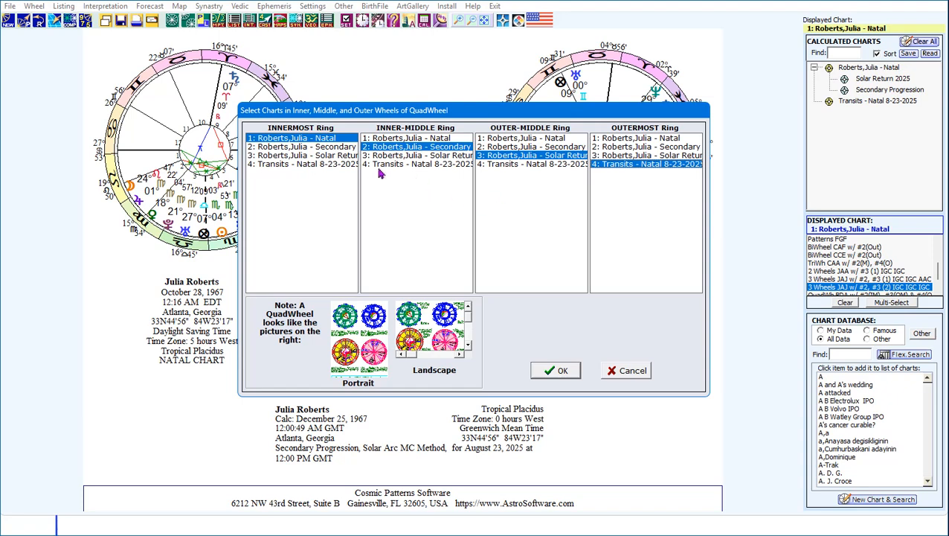
{"action": "left_click", "coordinate": [563, 370]}
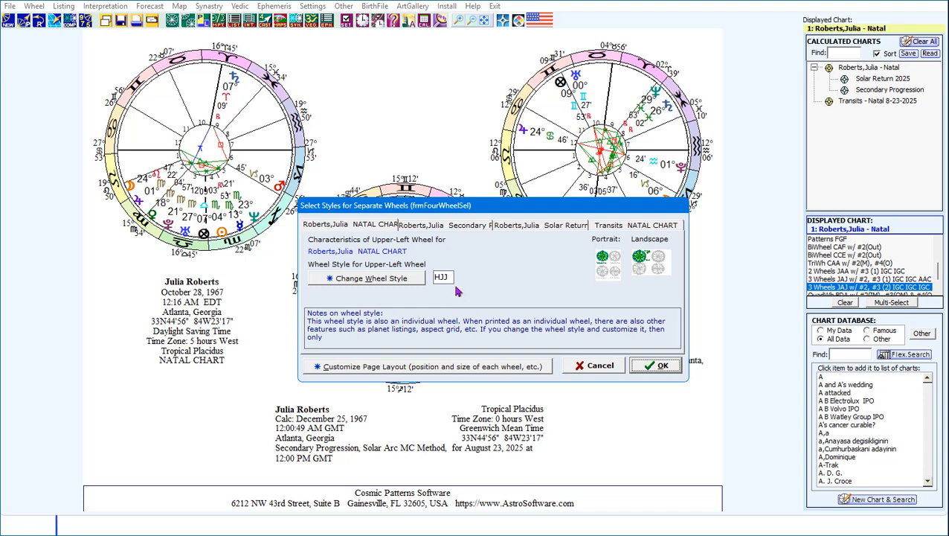
Review the wheel style assigned to each of the four charts and display the Four-Wheels layout with those styles.
{"action": "left_click", "coordinate": [426, 227]}
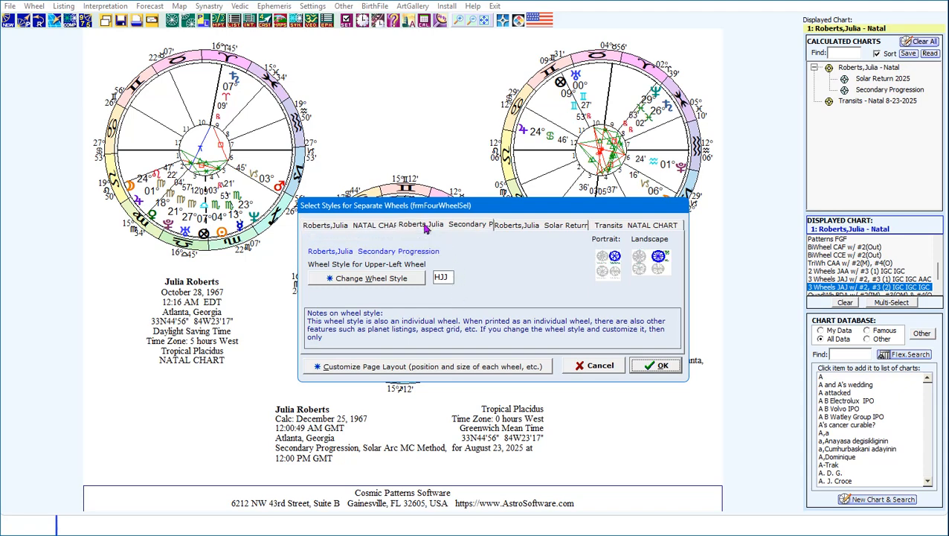
{"action": "left_click", "coordinate": [523, 228]}
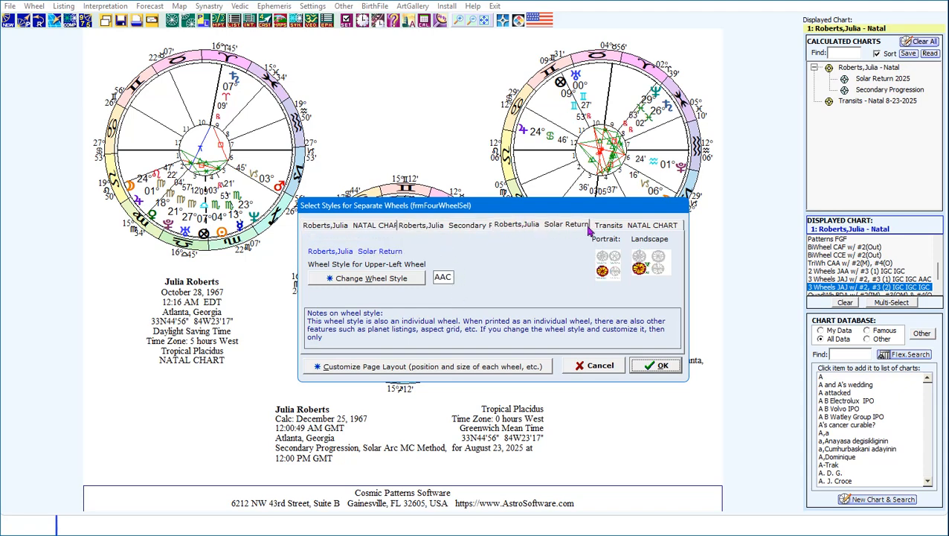
{"action": "left_click", "coordinate": [608, 226]}
{"action": "left_click", "coordinate": [373, 225]}
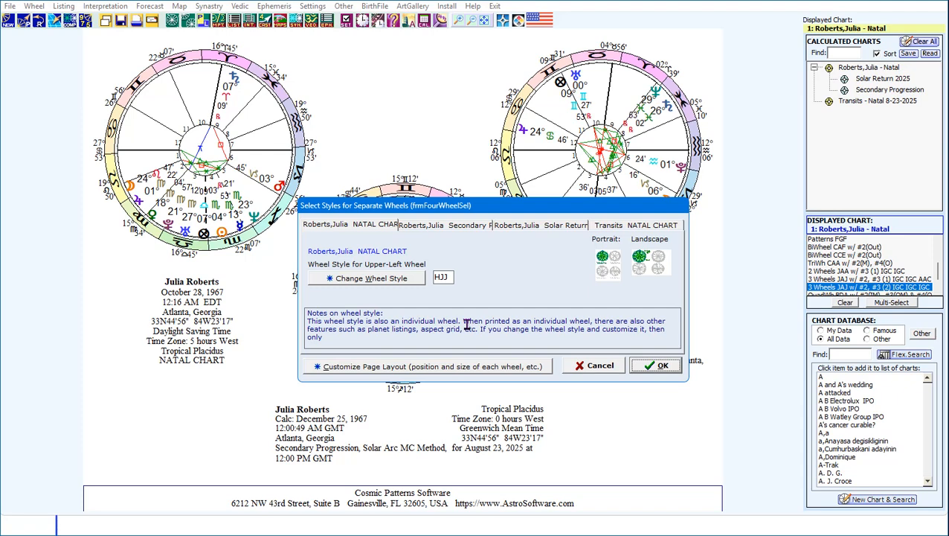
{"action": "left_click", "coordinate": [653, 370]}
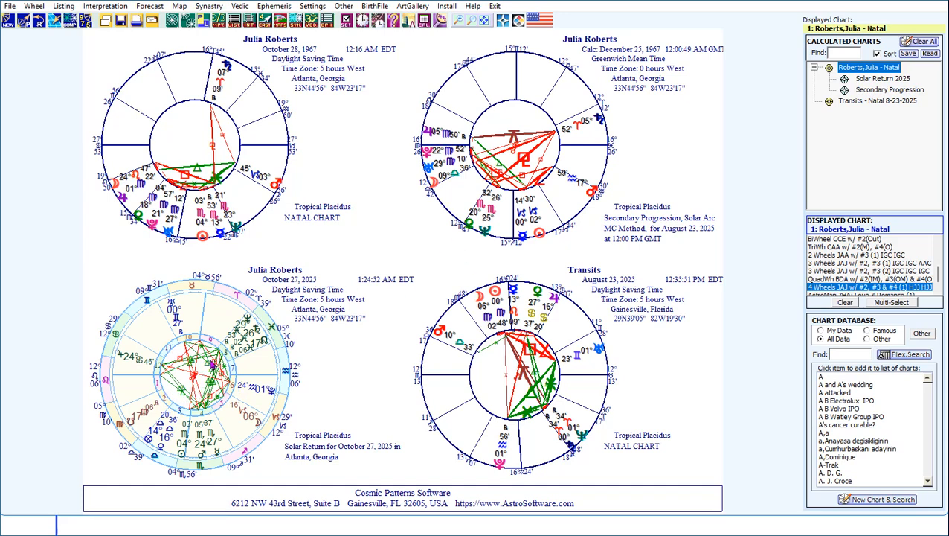
Recreate the Four-Wheels layout with the same charts and the Solar Return wheel style set to HJJ, viewing it in portrait and landscape.
{"action": "left_click", "coordinate": [322, 232]}
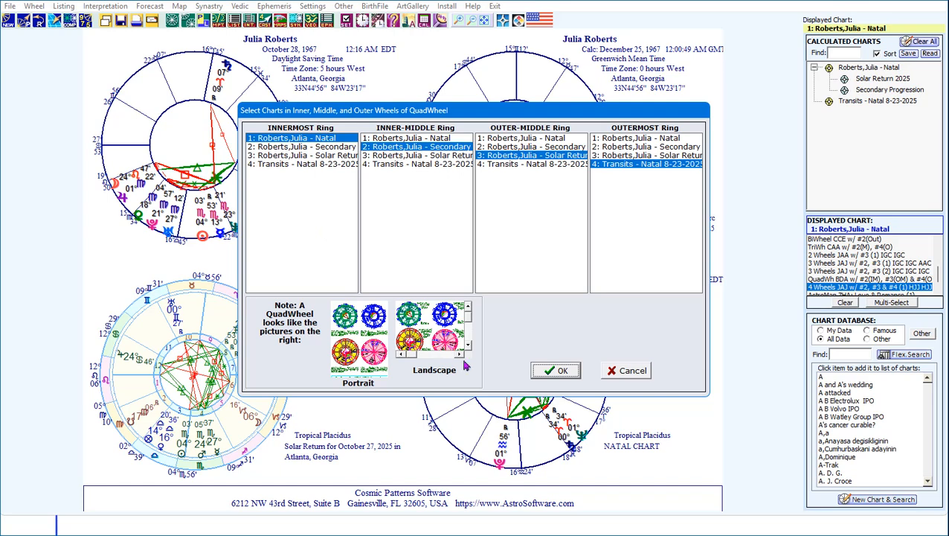
{"action": "left_click", "coordinate": [546, 375]}
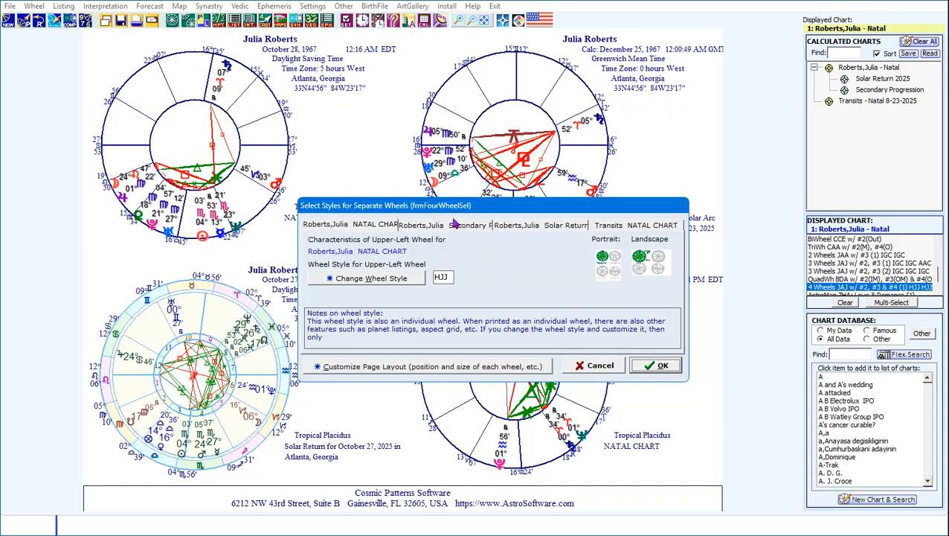
{"action": "left_click", "coordinate": [424, 227]}
{"action": "left_click", "coordinate": [506, 227]}
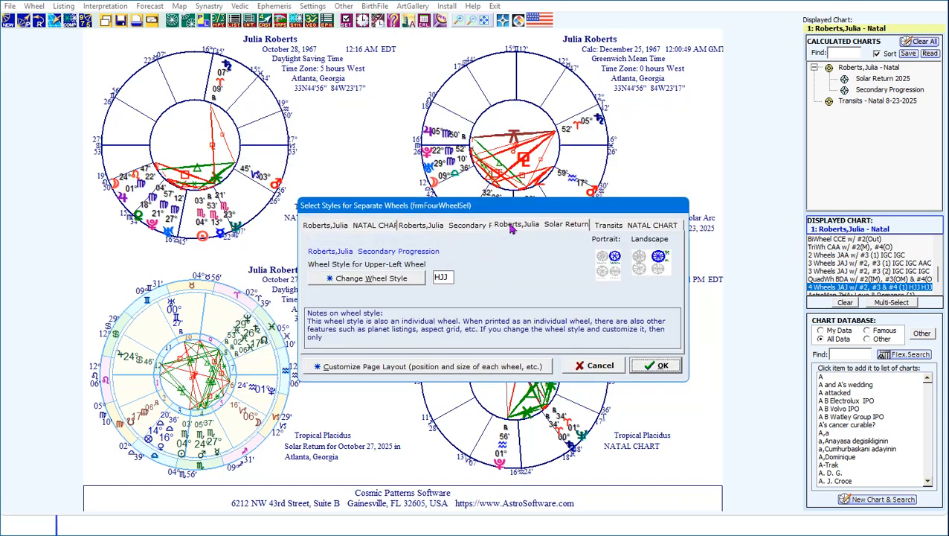
{"action": "left_click", "coordinate": [442, 278]}
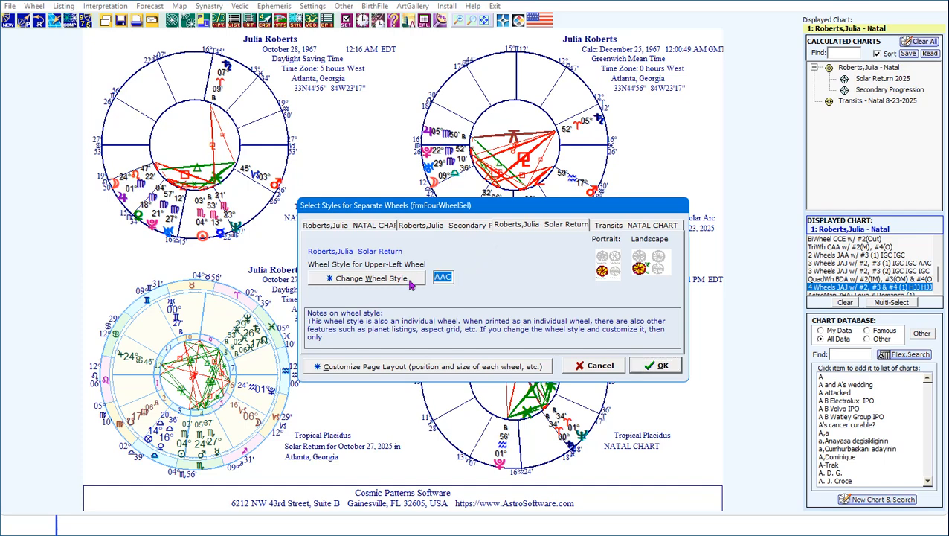
{"action": "type", "text": "HJJ"}
{"action": "left_click", "coordinate": [616, 225]}
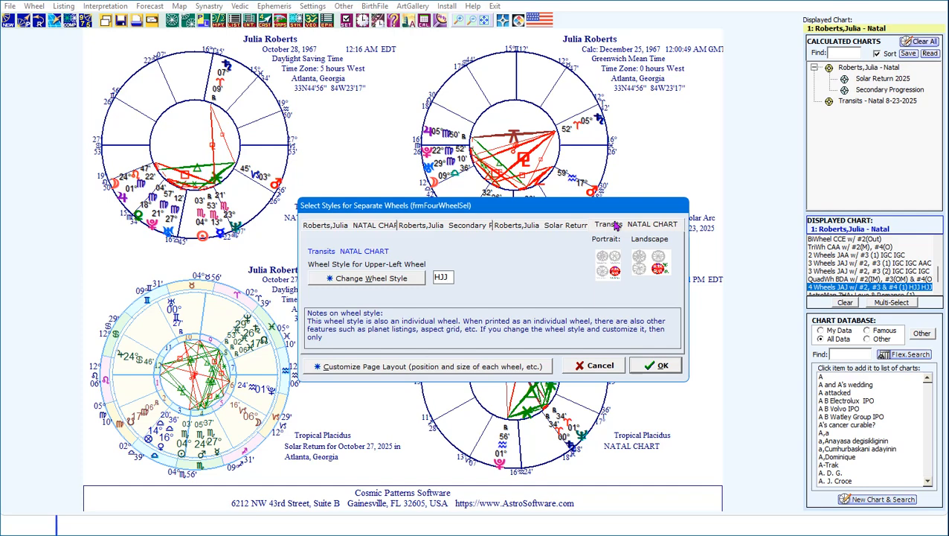
{"action": "left_click", "coordinate": [641, 367]}
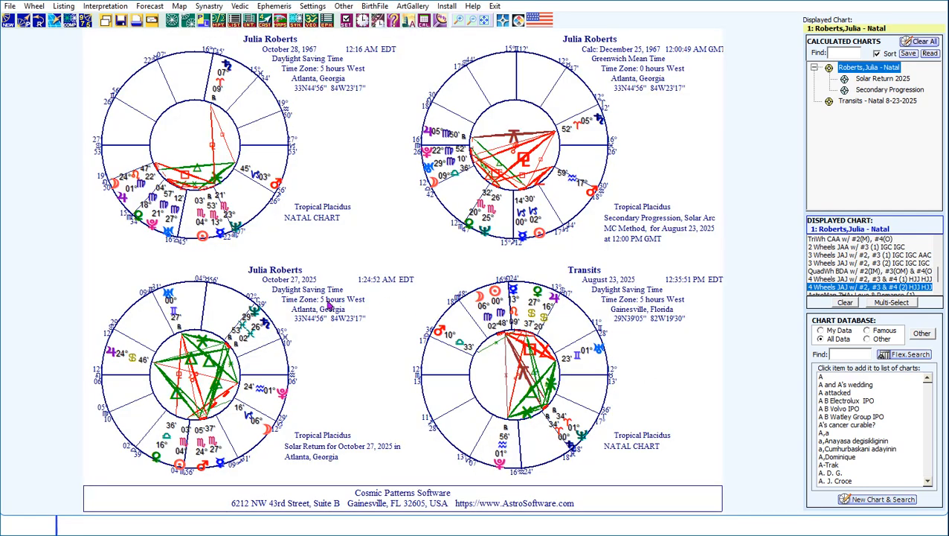
{"action": "left_click", "coordinate": [206, 25]}
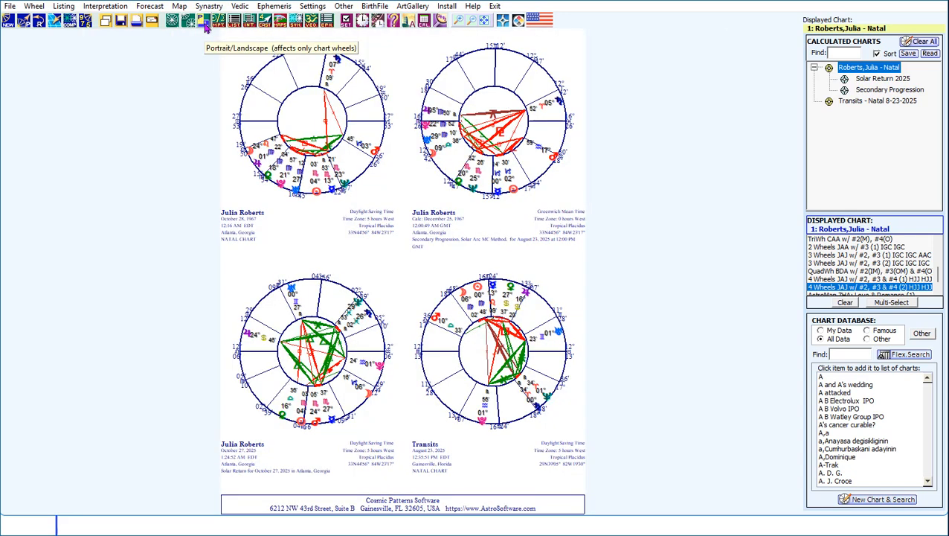
{"action": "left_click", "coordinate": [206, 25]}
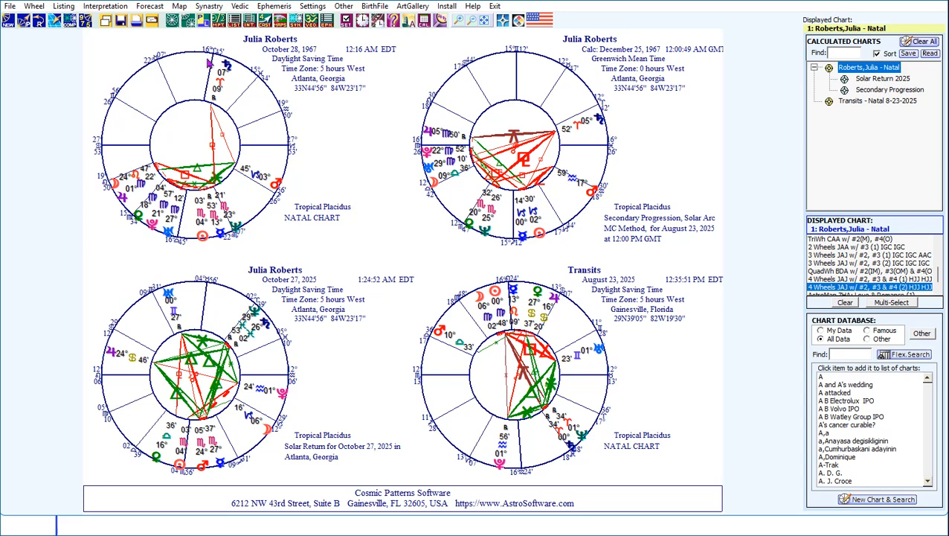
Run the Natal-Transit BiWheel animation forward, speed it up, reverse it backward, and exit the animation.
{"action": "left_click", "coordinate": [186, 23]}
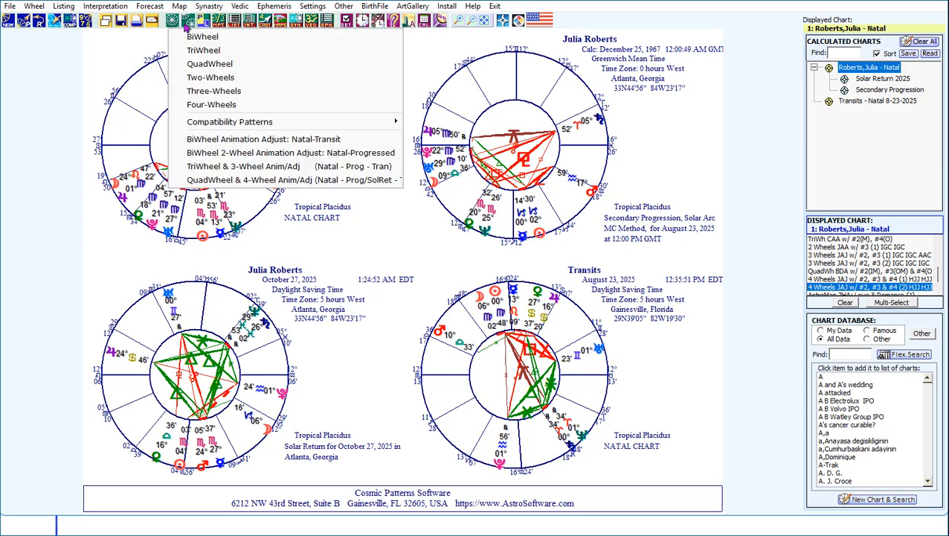
{"action": "left_click", "coordinate": [243, 143]}
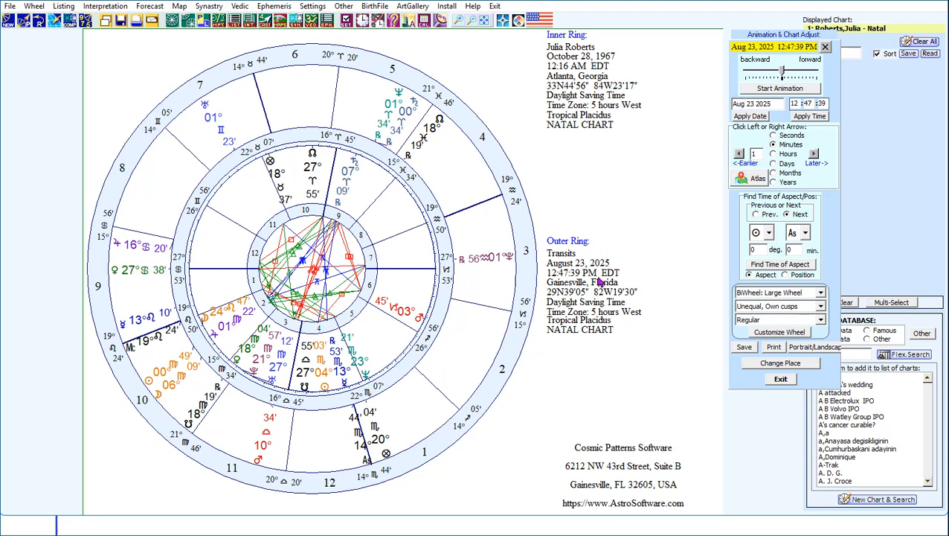
{"action": "left_click", "coordinate": [772, 89]}
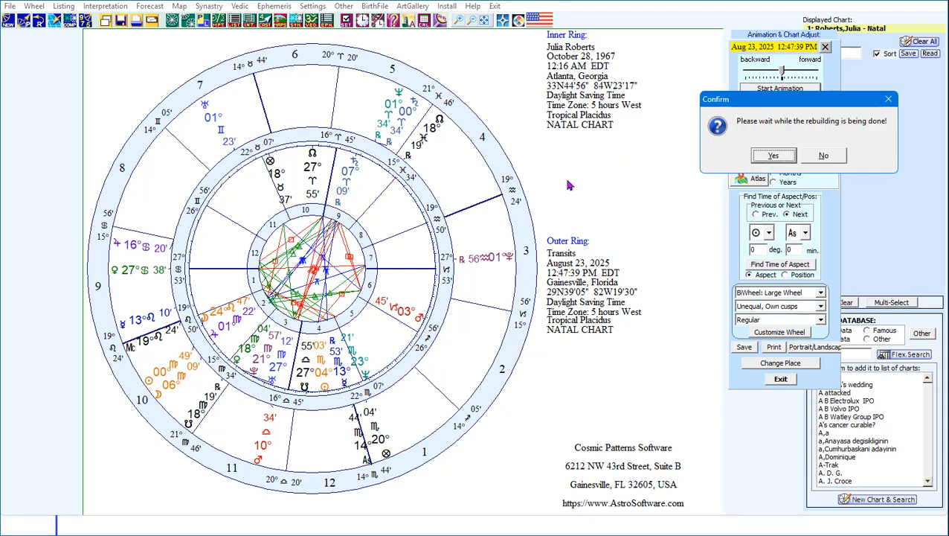
{"action": "left_click", "coordinate": [779, 158]}
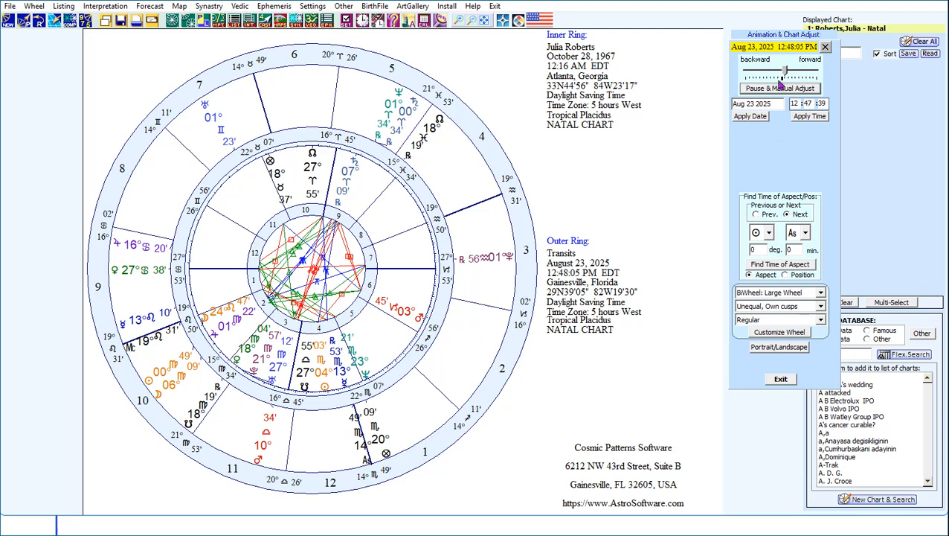
{"action": "left_click_drag", "start_coordinate": [787, 76], "coordinate": [794, 75]}
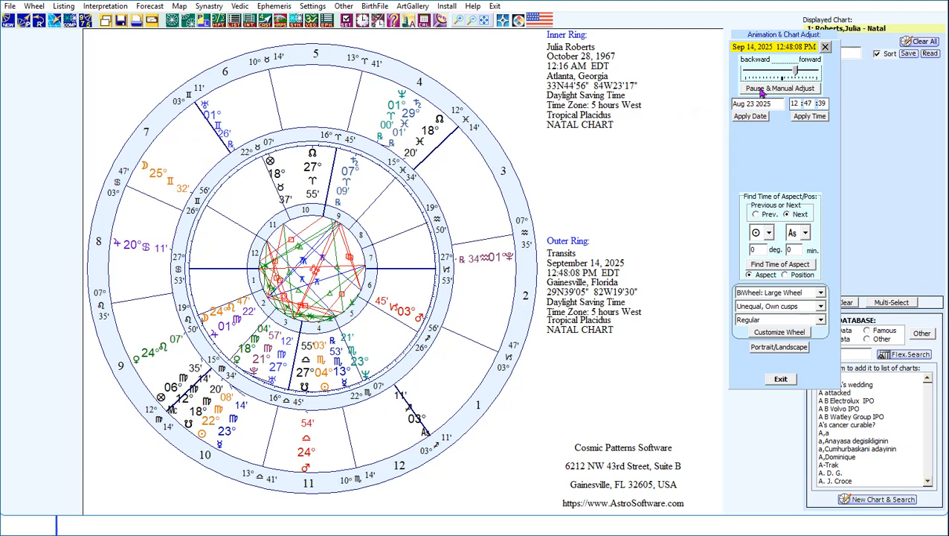
{"action": "left_click_drag", "start_coordinate": [795, 71], "coordinate": [767, 73]}
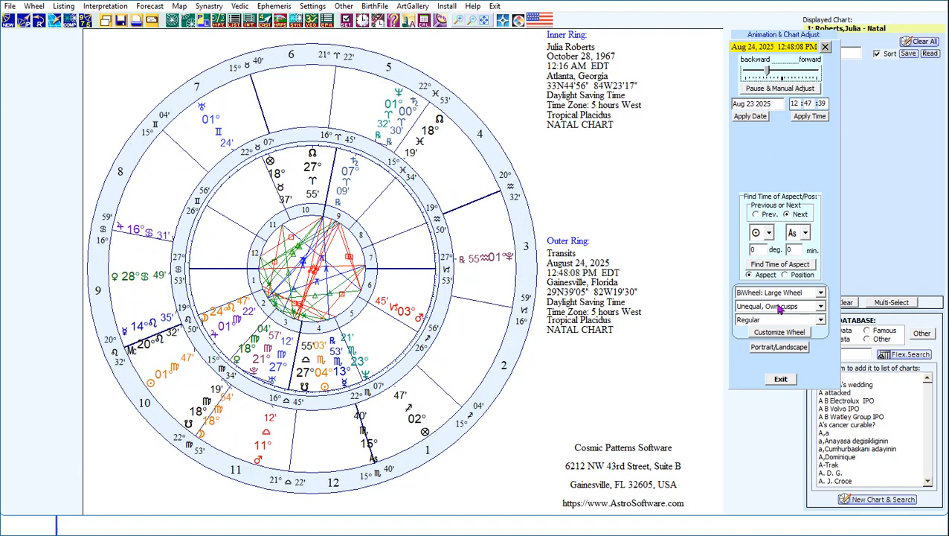
{"action": "left_click", "coordinate": [781, 380]}
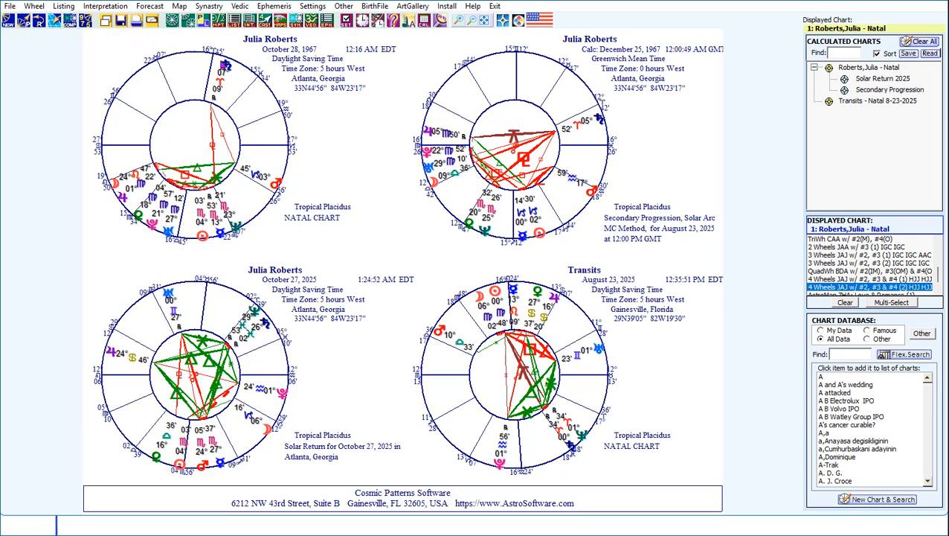
Display the natal chart's existing Wheel NBA from the list of displayed charts.
{"action": "scroll", "coordinate": [936, 274], "scroll_direction": "up", "scroll_amount": 3}
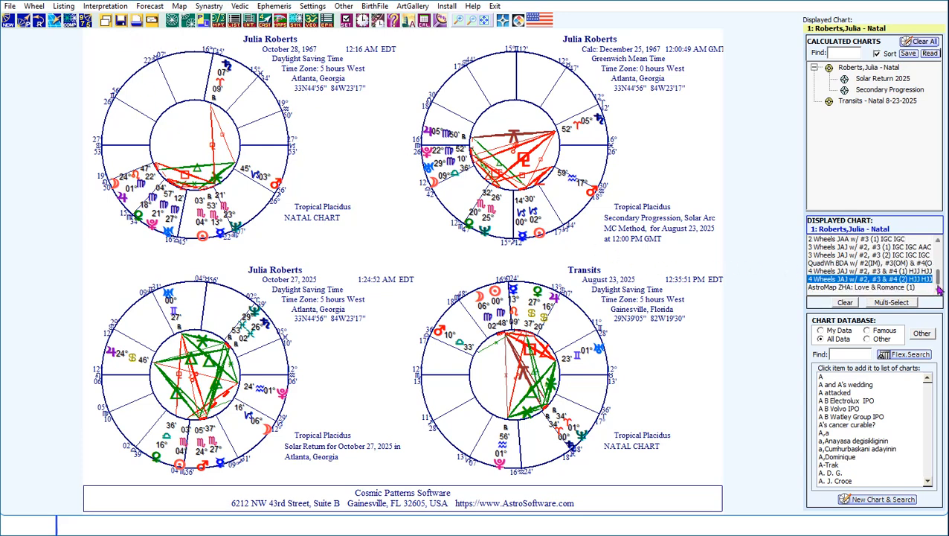
{"action": "scroll", "coordinate": [939, 264], "scroll_direction": "up", "scroll_amount": 1}
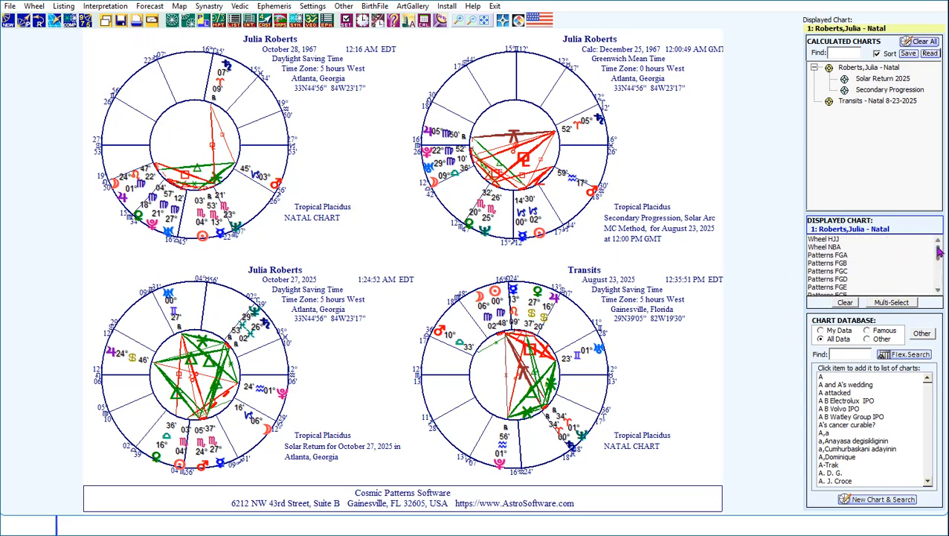
{"action": "left_click", "coordinate": [839, 247]}
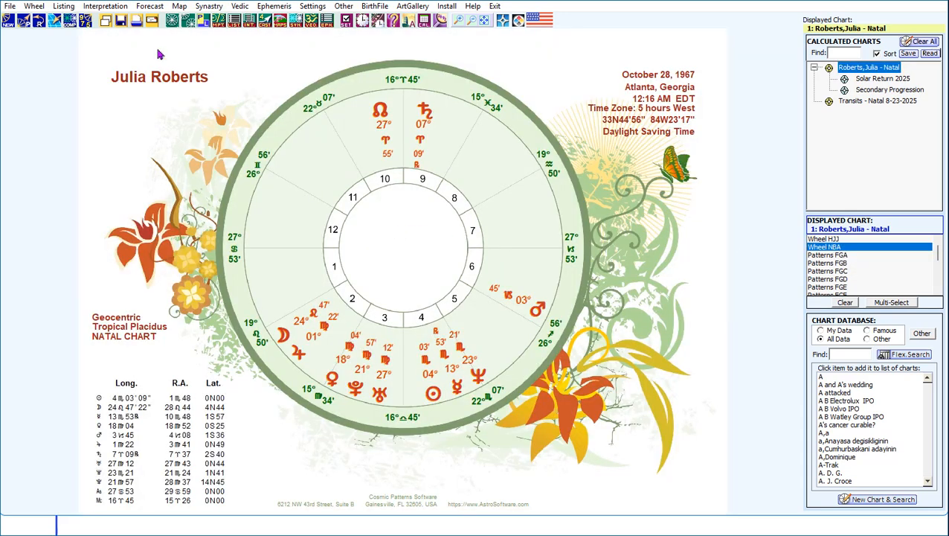
Open the Natal-Progressed BiWheel animation and start it running.
{"action": "left_click", "coordinate": [191, 22]}
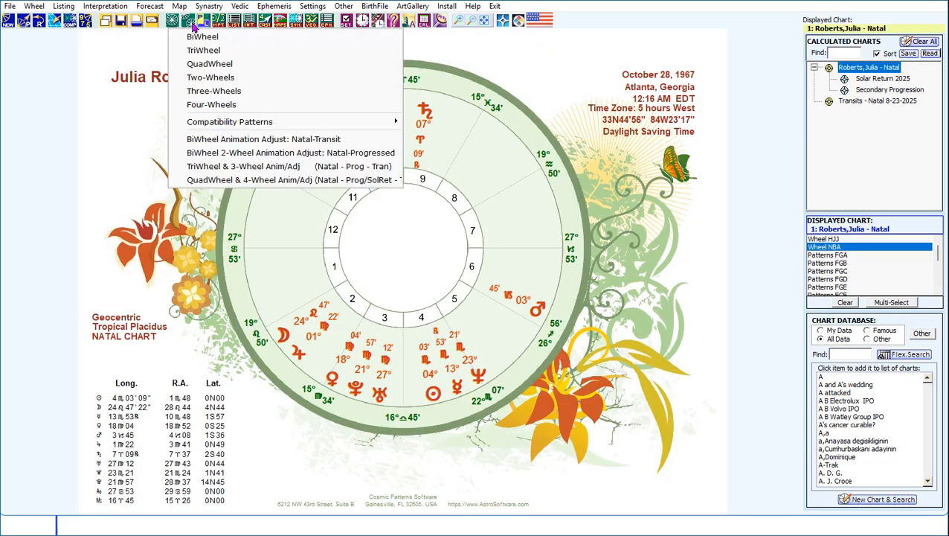
{"action": "left_click", "coordinate": [240, 154]}
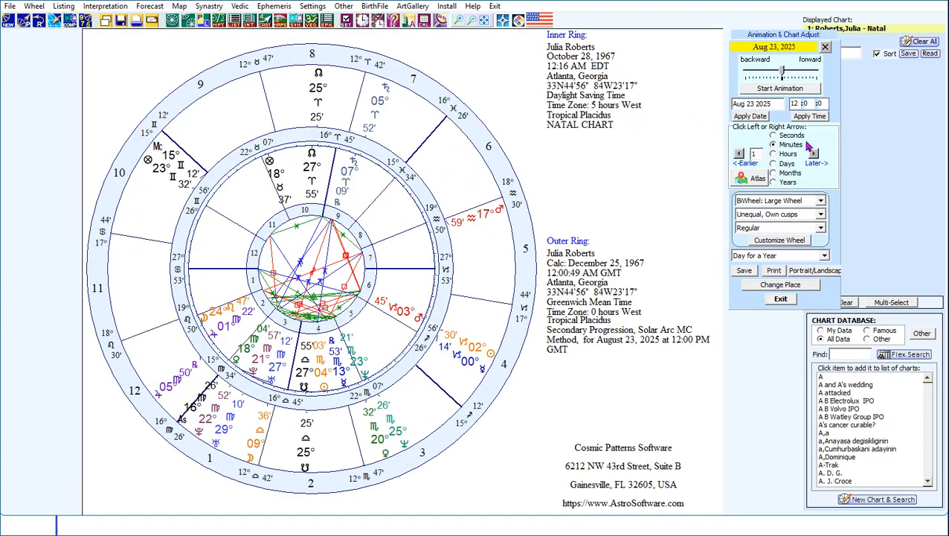
{"action": "left_click", "coordinate": [781, 92]}
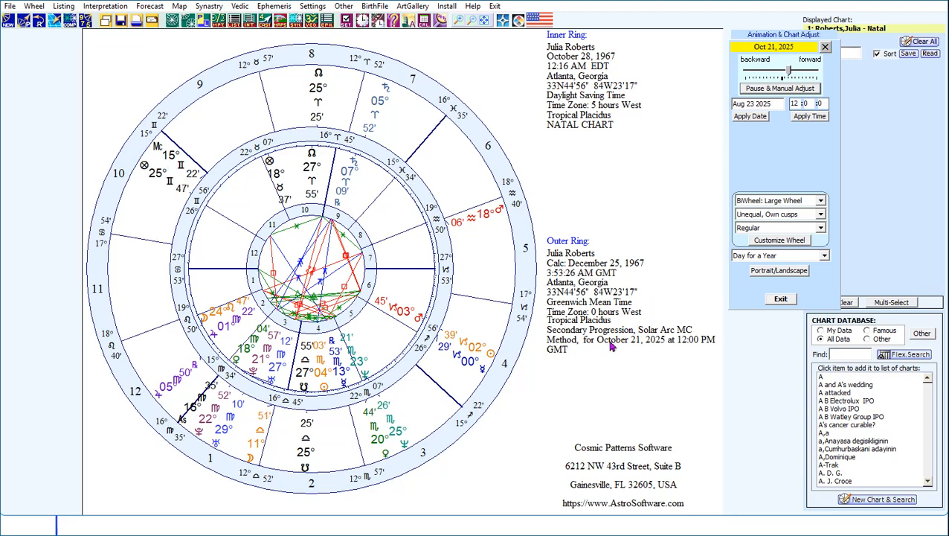
Change the animated progression type to Degree for a Year, using 1 degree per year.
{"action": "left_click", "coordinate": [824, 257]}
{"action": "mouse_move", "coordinate": [828, 297]}
{"action": "left_mouse_down"}
{"action": "mouse_move", "coordinate": [828, 325]}
{"action": "mouse_move", "coordinate": [838, 295]}
{"action": "left_mouse_up"}
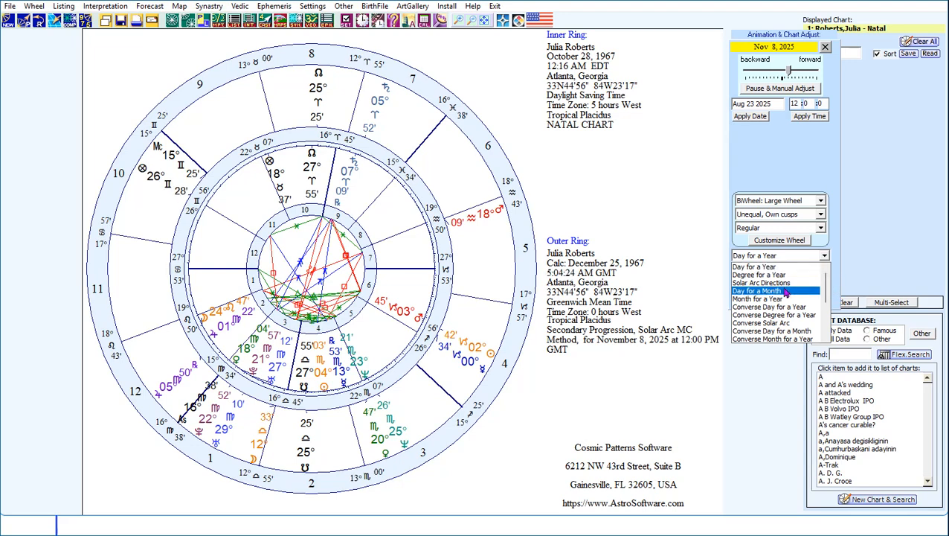
{"action": "left_click", "coordinate": [755, 274]}
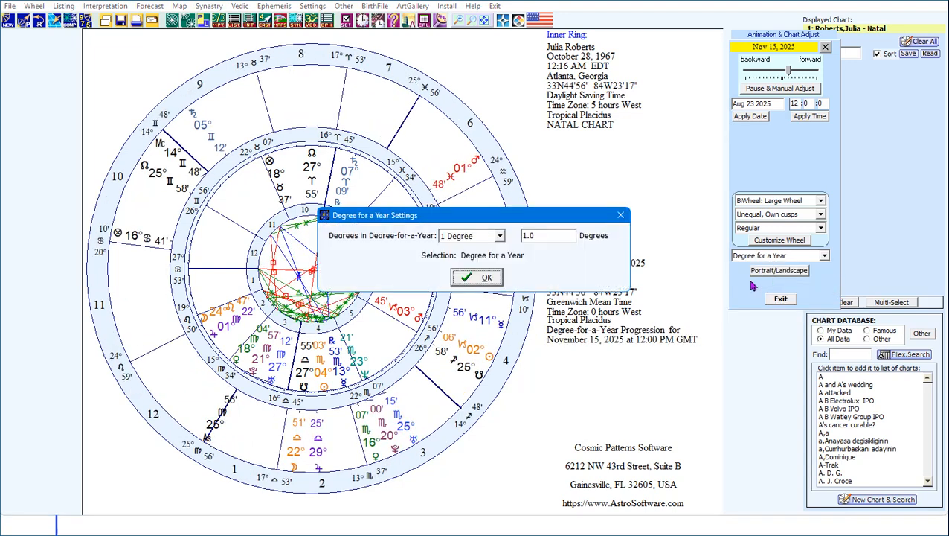
{"action": "left_click", "coordinate": [474, 280]}
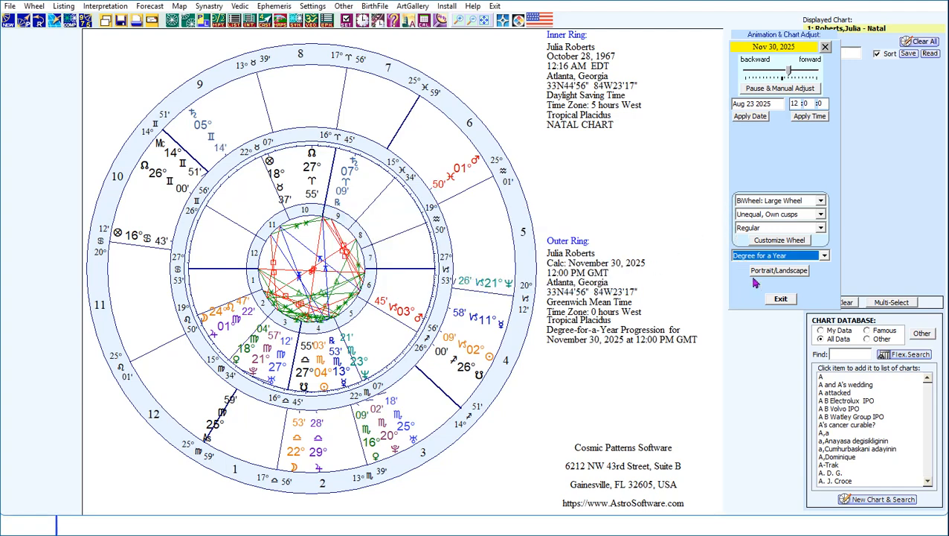
Exit the Natal-Progressed BiWheel animation and review the available multi-wheel animation options.
{"action": "left_click", "coordinate": [781, 300]}
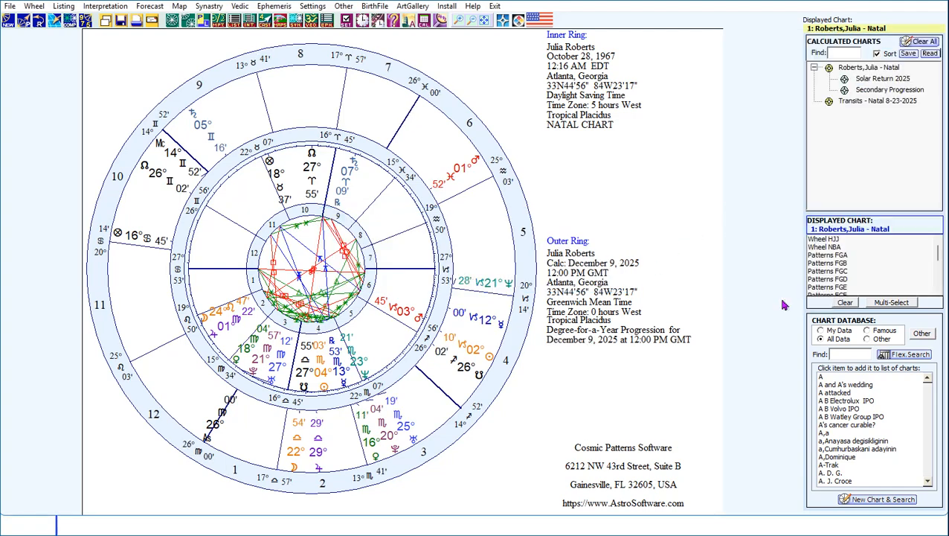
{"action": "left_click", "coordinate": [188, 21]}
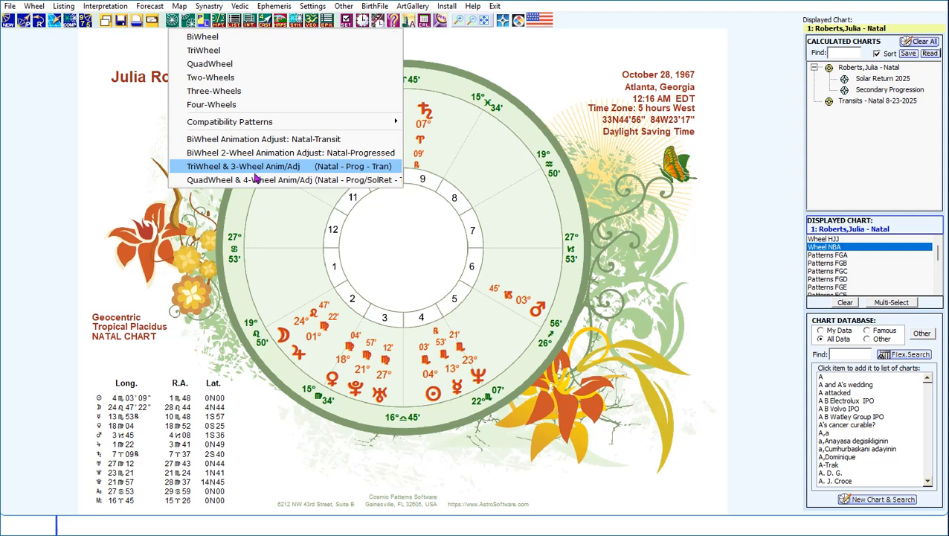
{"action": "left_click", "coordinate": [335, 175]}
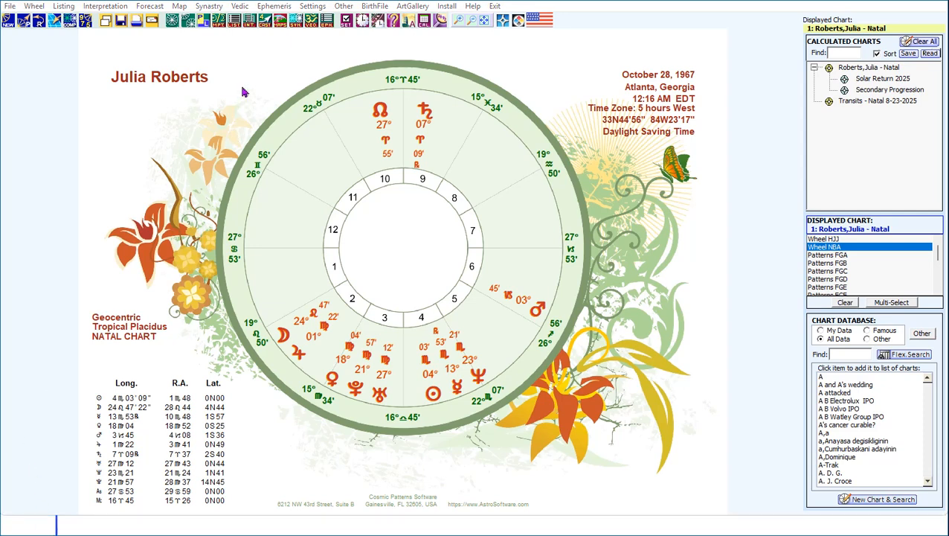
Run the TriWheel animation of natal, progressed and transit charts forward at increased speed, pause it, and exit.
{"action": "left_click", "coordinate": [189, 23]}
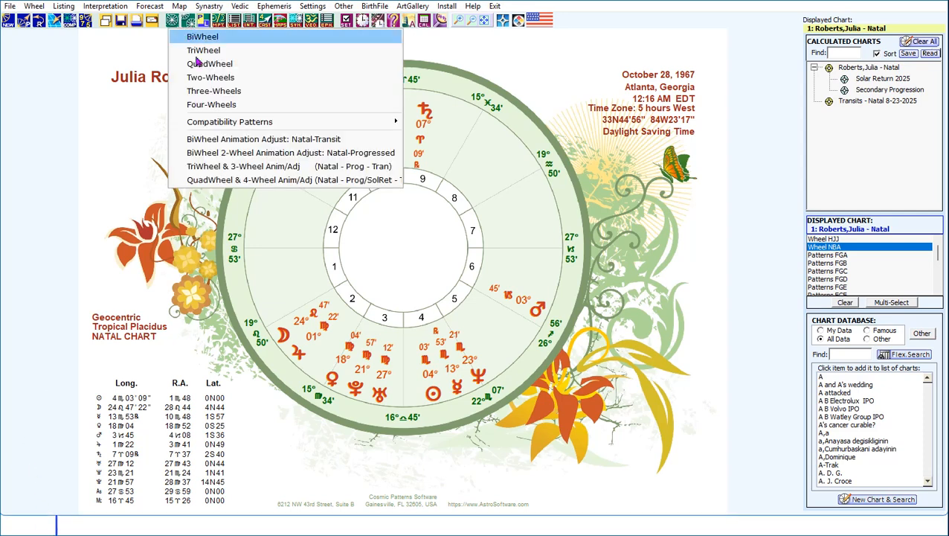
{"action": "left_click", "coordinate": [290, 169]}
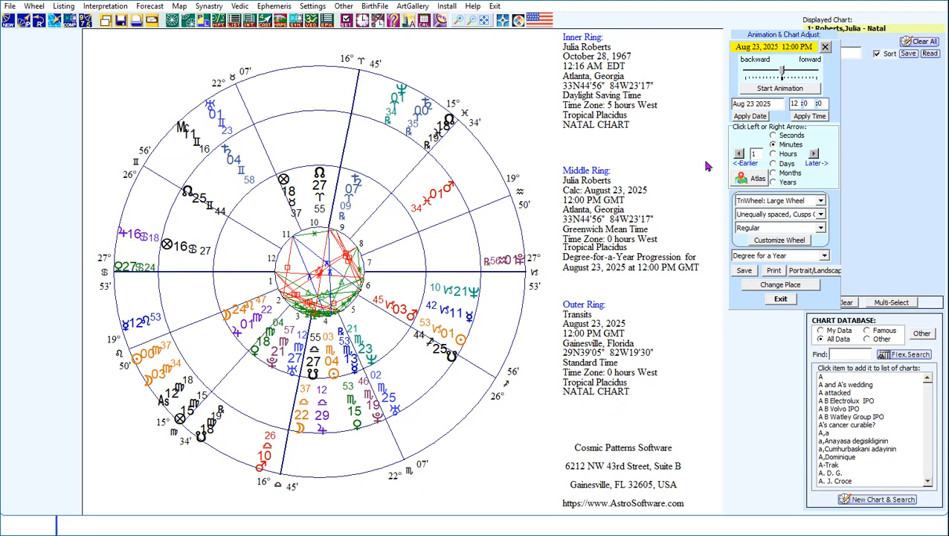
{"action": "left_click", "coordinate": [776, 89]}
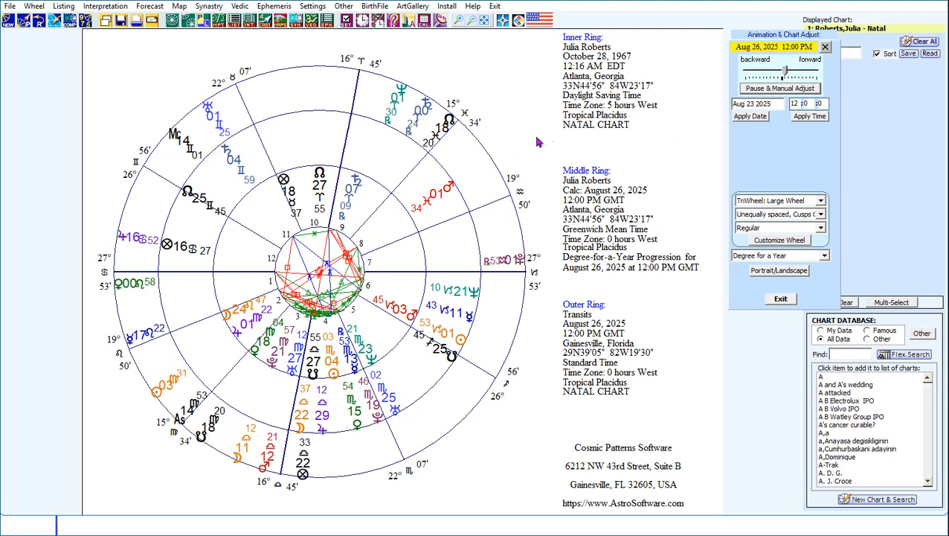
{"action": "left_click", "coordinate": [796, 73]}
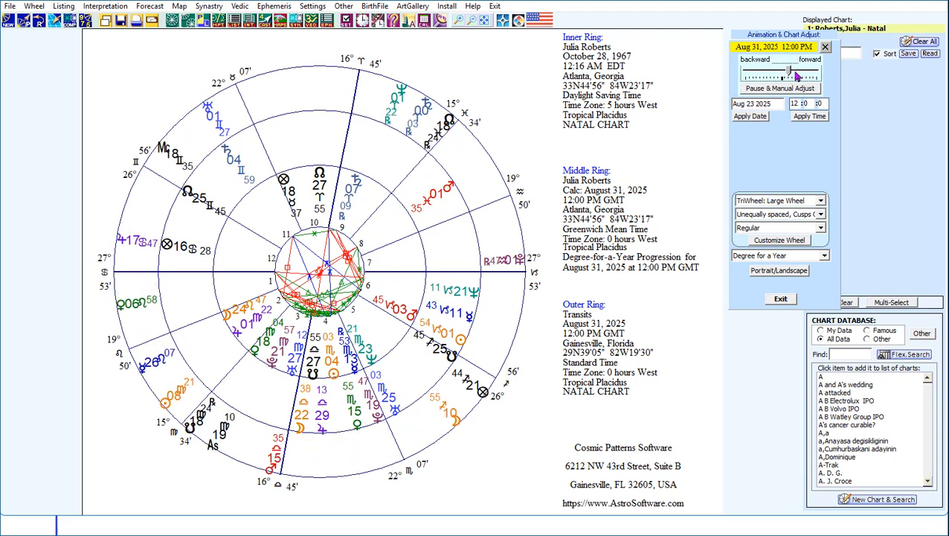
{"action": "left_click_drag", "start_coordinate": [790, 73], "coordinate": [796, 72]}
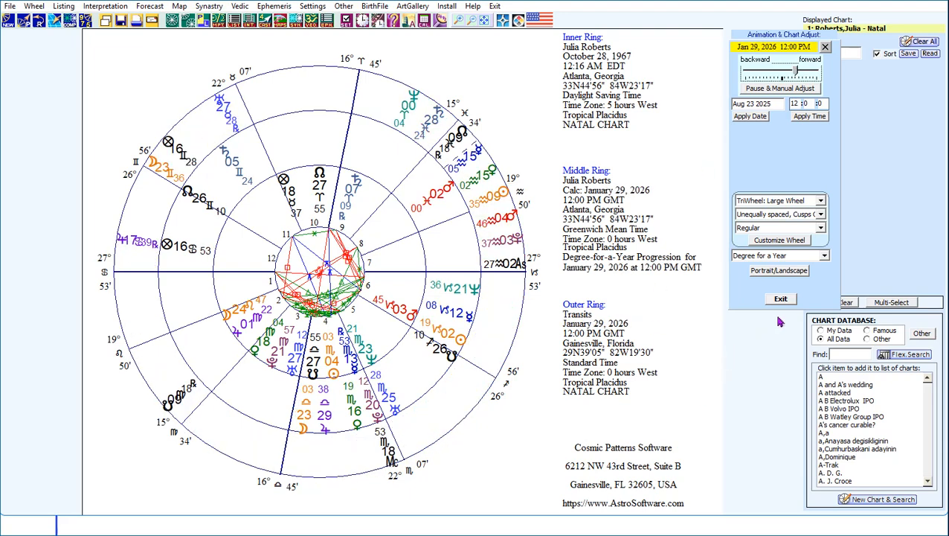
{"action": "left_click", "coordinate": [774, 89]}
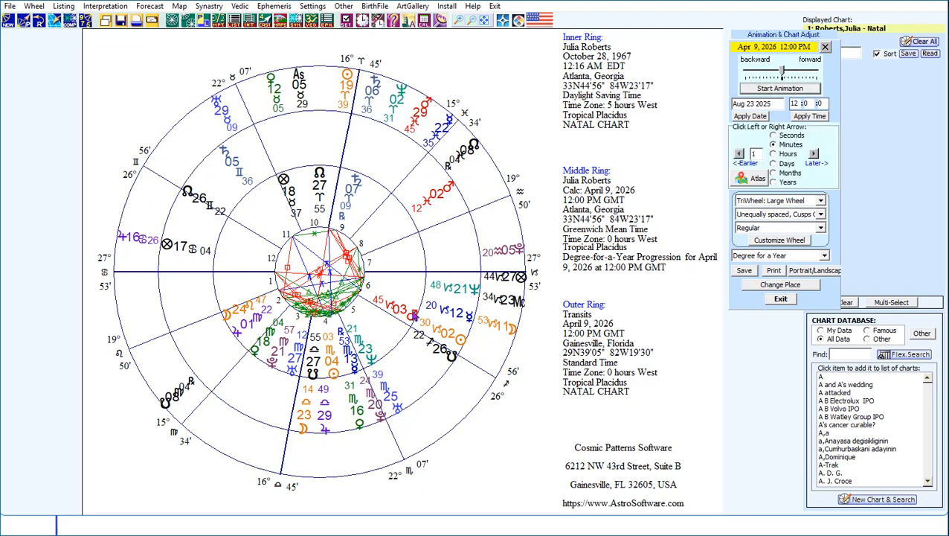
{"action": "left_click", "coordinate": [781, 300]}
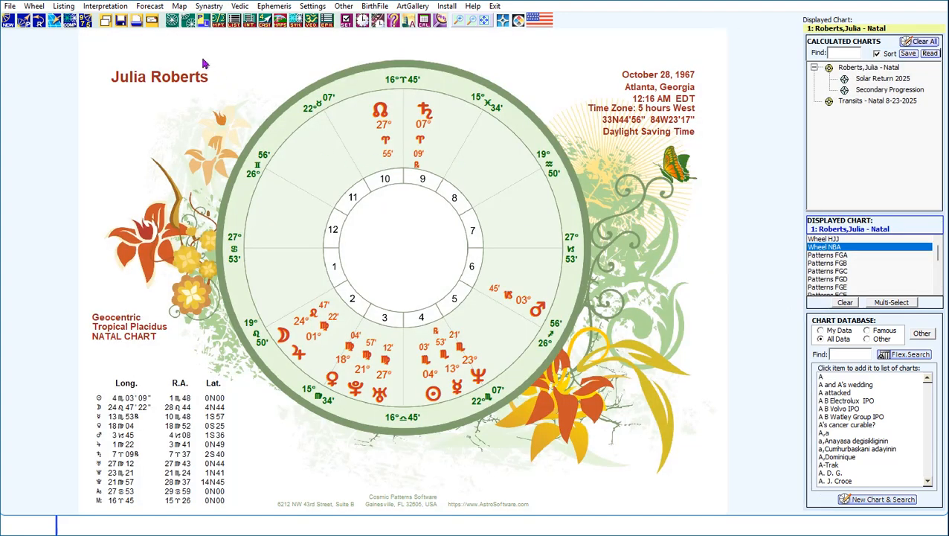
Run the QuadWheel animation of natal, progressed, Solar Return and transit charts forward, varying its speed, pause it, and exit.
{"action": "left_click", "coordinate": [187, 20]}
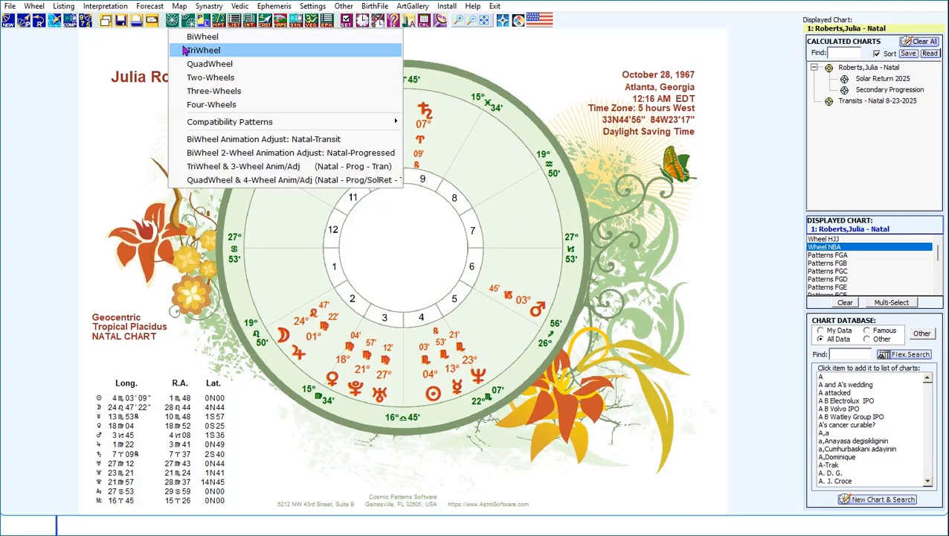
{"action": "left_click", "coordinate": [252, 181]}
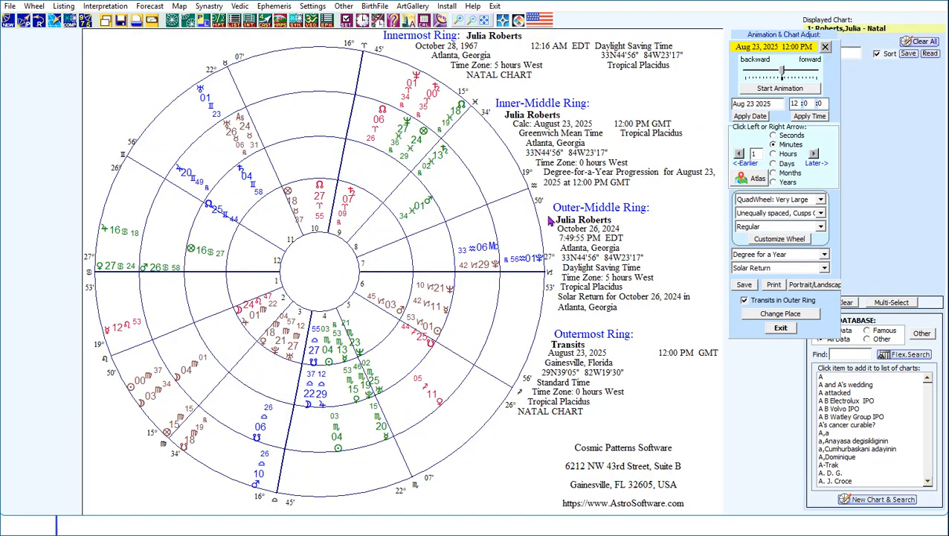
{"action": "left_click", "coordinate": [770, 90]}
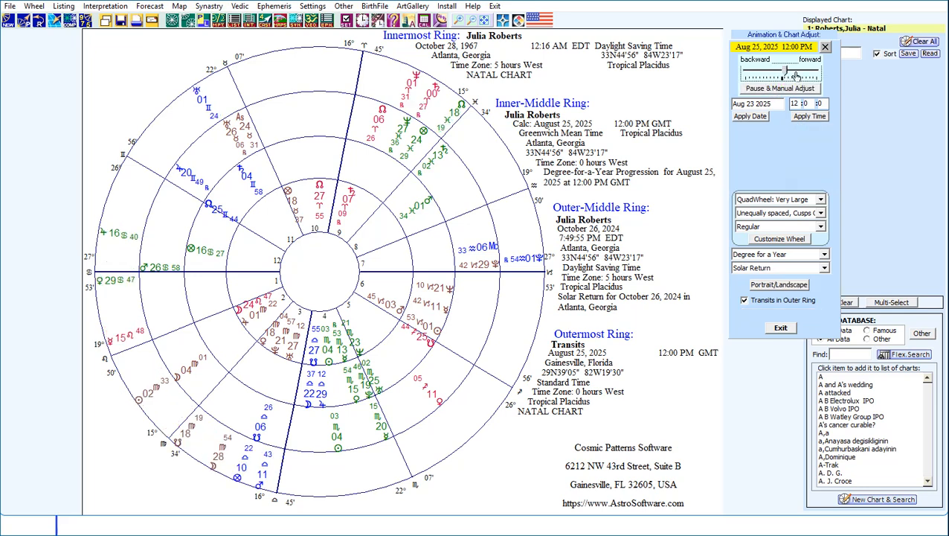
{"action": "left_click", "coordinate": [796, 76]}
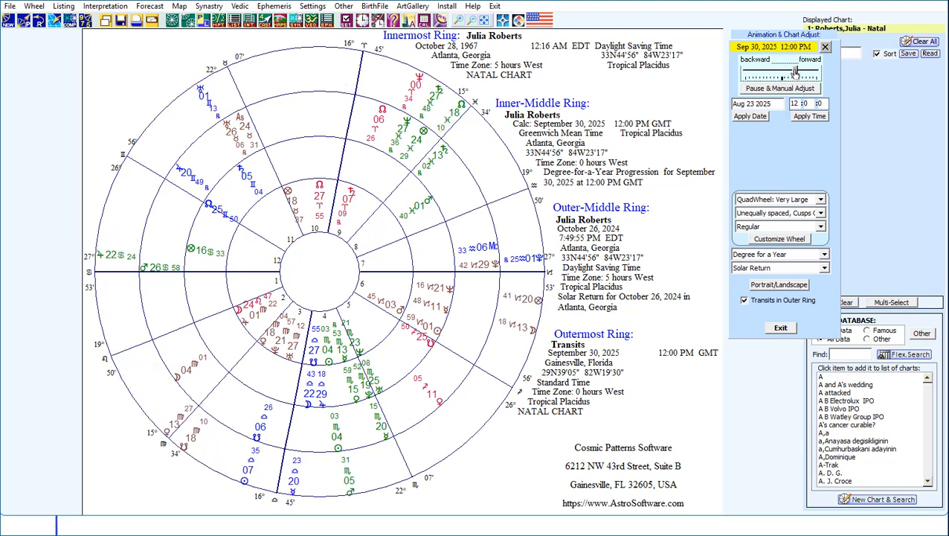
{"action": "left_click_drag", "start_coordinate": [794, 74], "coordinate": [785, 73]}
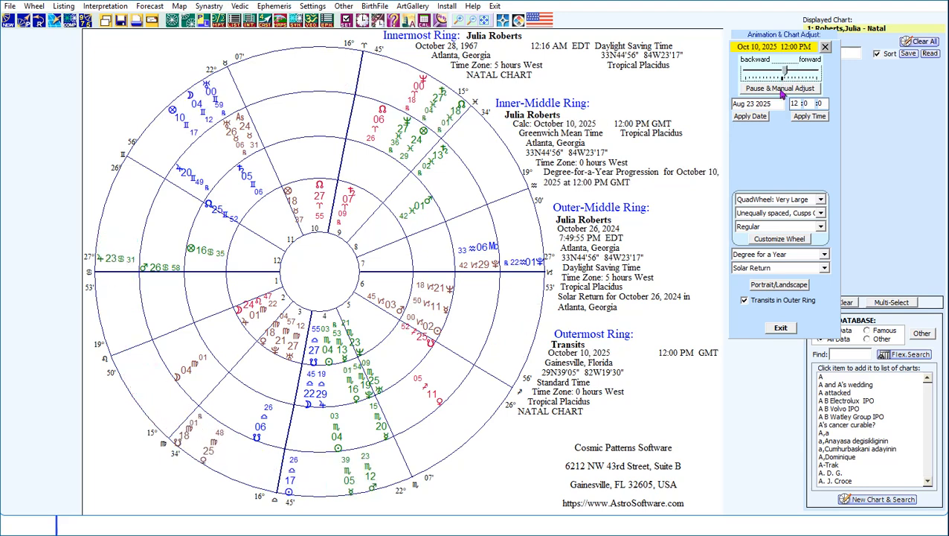
{"action": "left_click", "coordinate": [781, 89]}
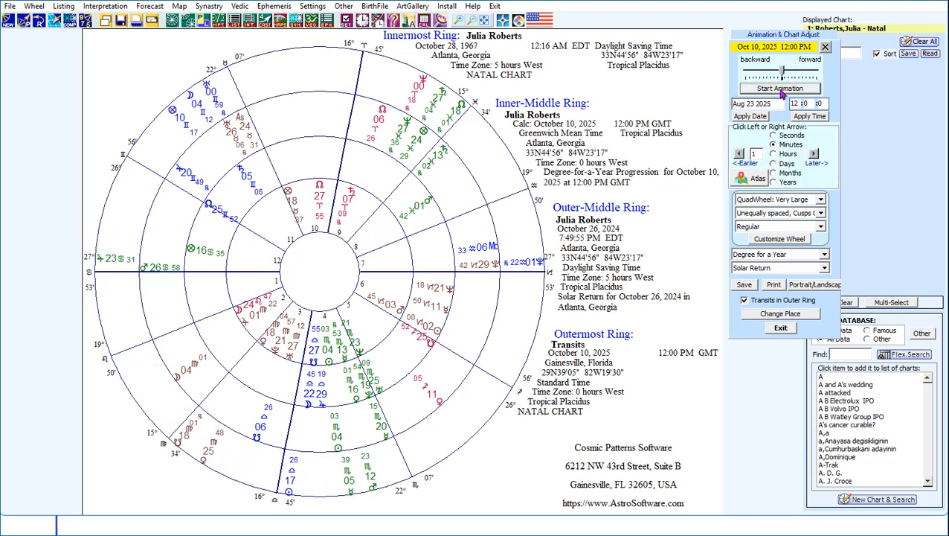
{"action": "left_click", "coordinate": [780, 328]}
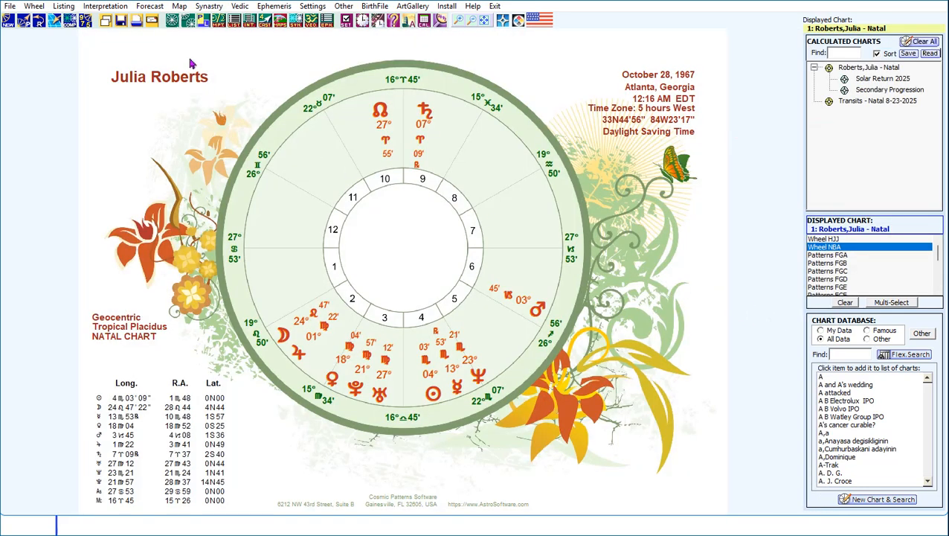
{"action": "left_click", "coordinate": [188, 23]}
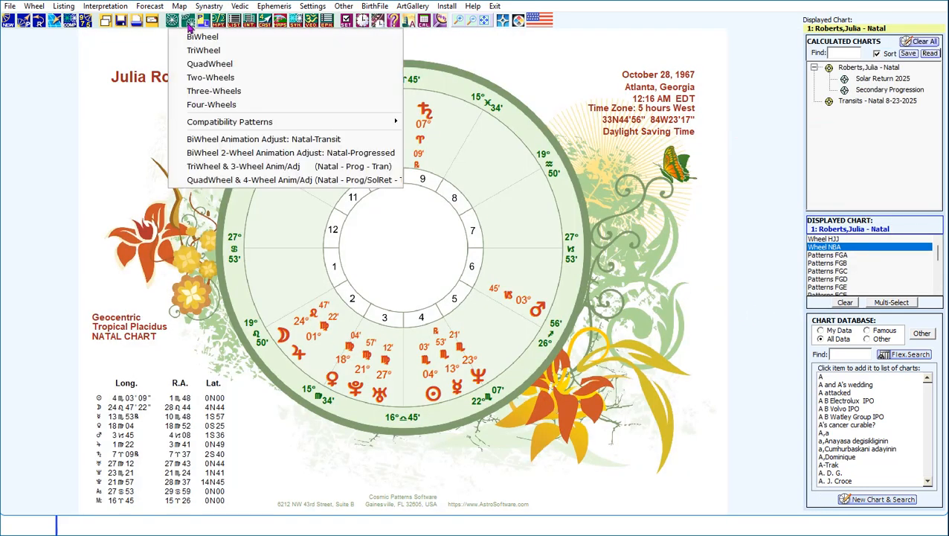
{"action": "left_click", "coordinate": [158, 175]}
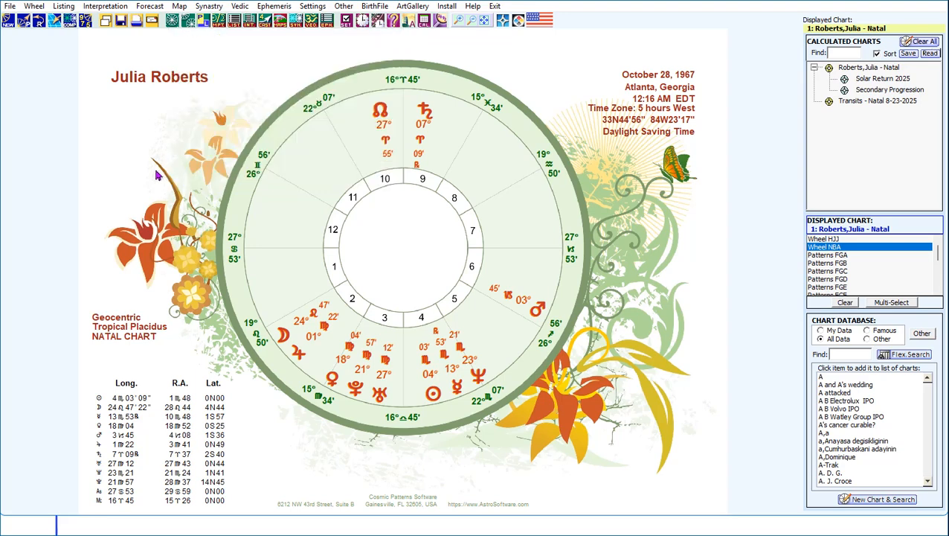
Switch the natal chart wheel to portrait orientation and back to landscape.
{"action": "left_click", "coordinate": [206, 25]}
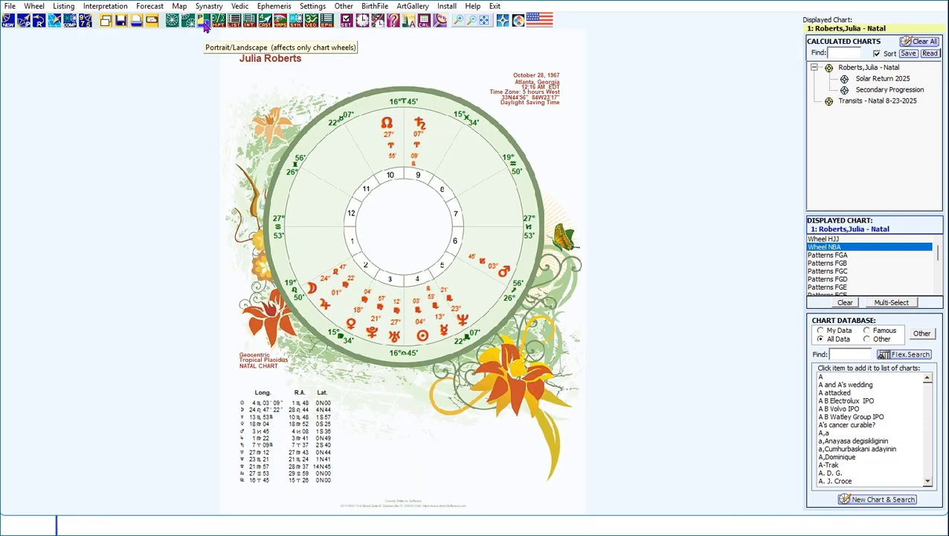
{"action": "left_click", "coordinate": [206, 25]}
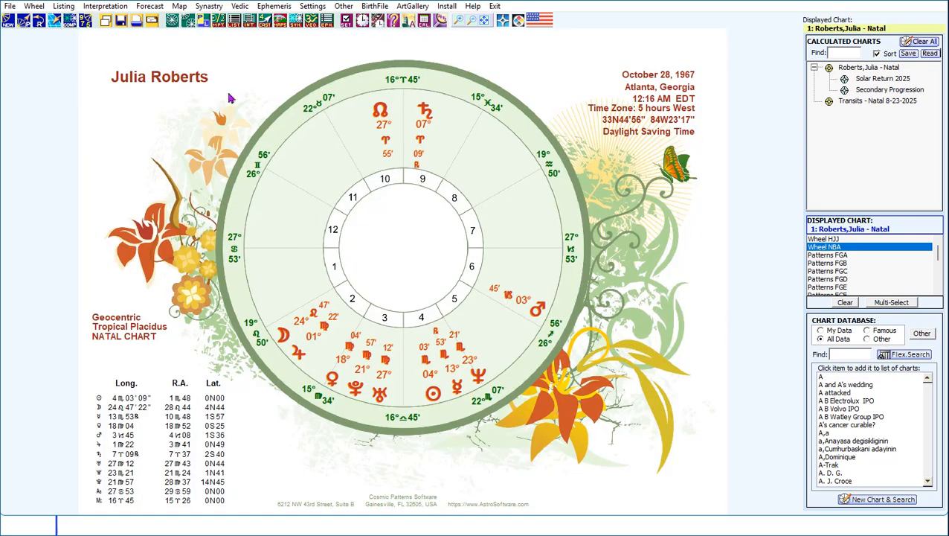
View the natal wheel in the graphics program MSPAINT.EXE, and close Paint to return to the chart.
{"action": "left_click", "coordinate": [172, 22]}
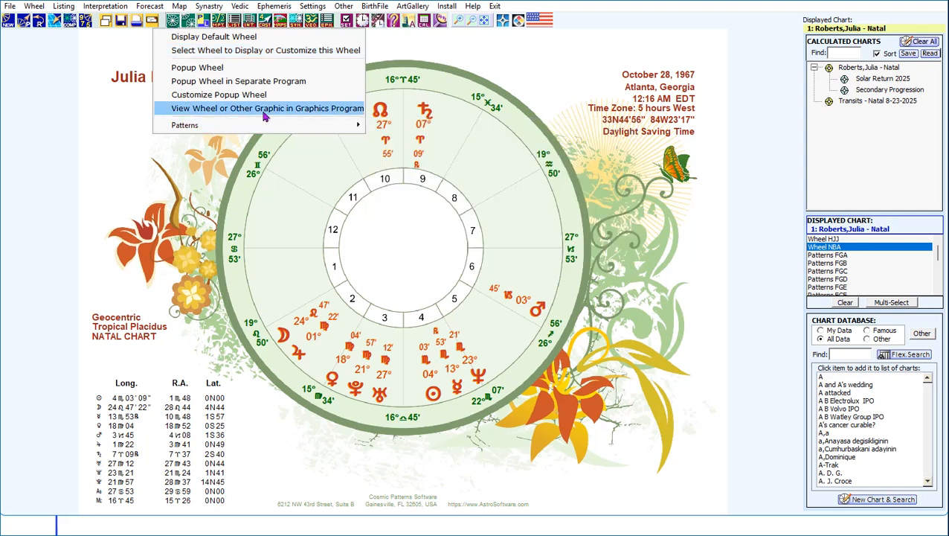
{"action": "left_click", "coordinate": [326, 113]}
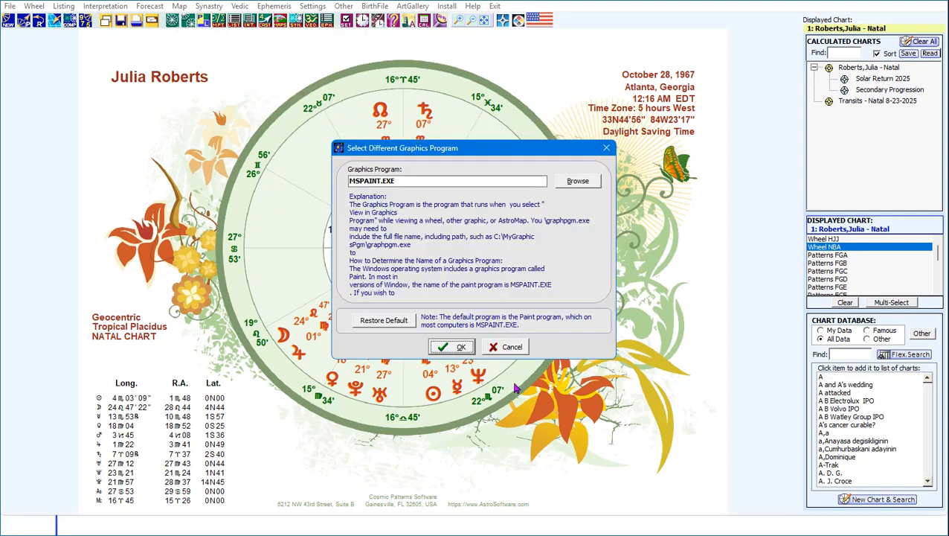
{"action": "left_click", "coordinate": [461, 348]}
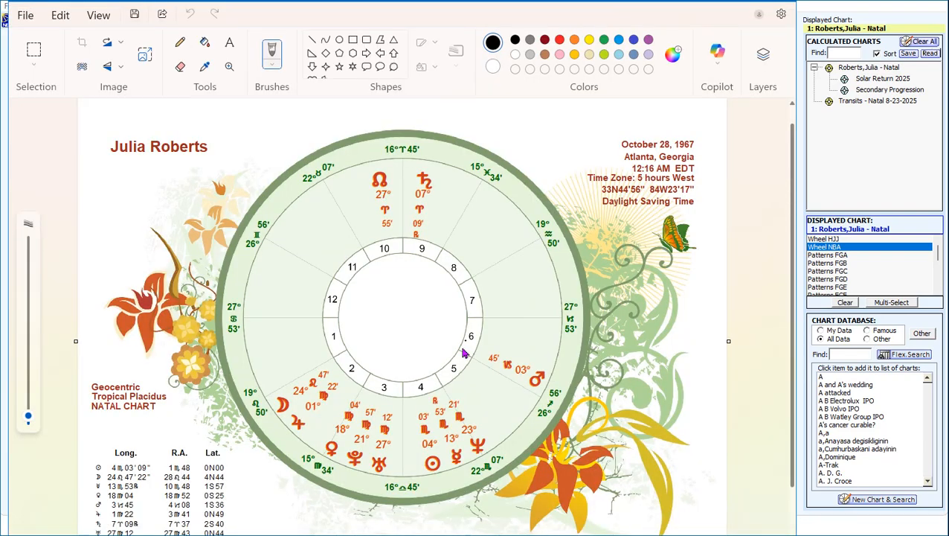
{"action": "left_click", "coordinate": [778, 8]}
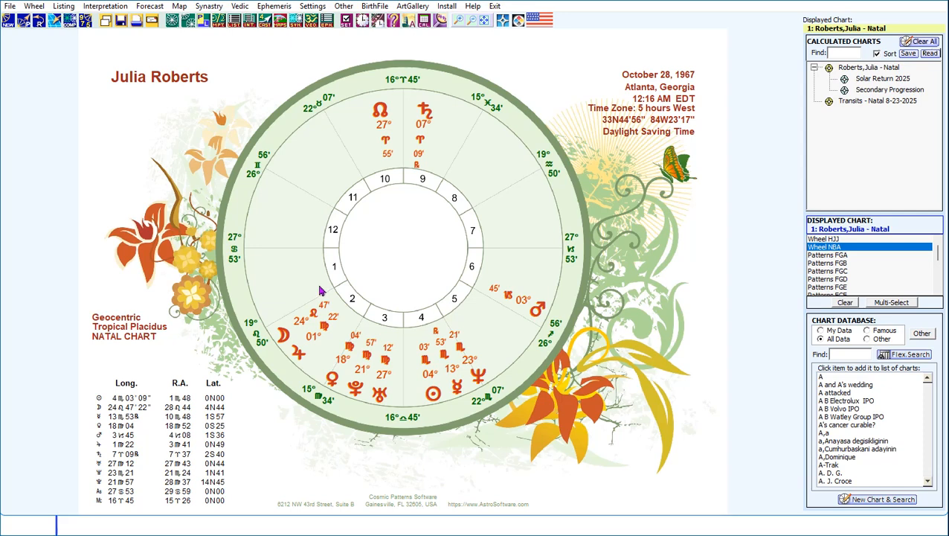